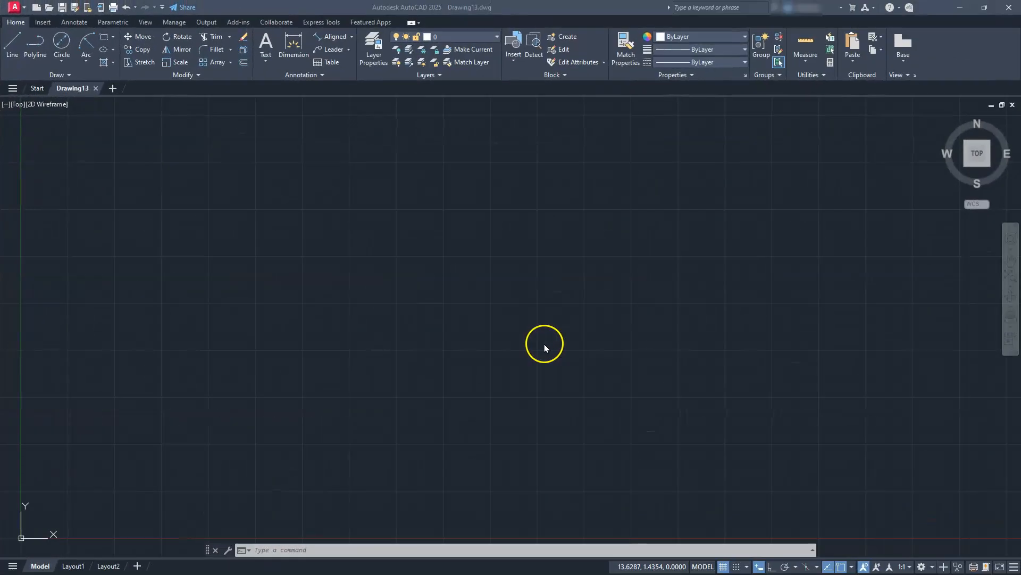
Turn off the drawing grid and turn on Ortho mode.
{"action": "left_click", "coordinate": [722, 566]}
{"action": "left_click", "coordinate": [759, 568]}
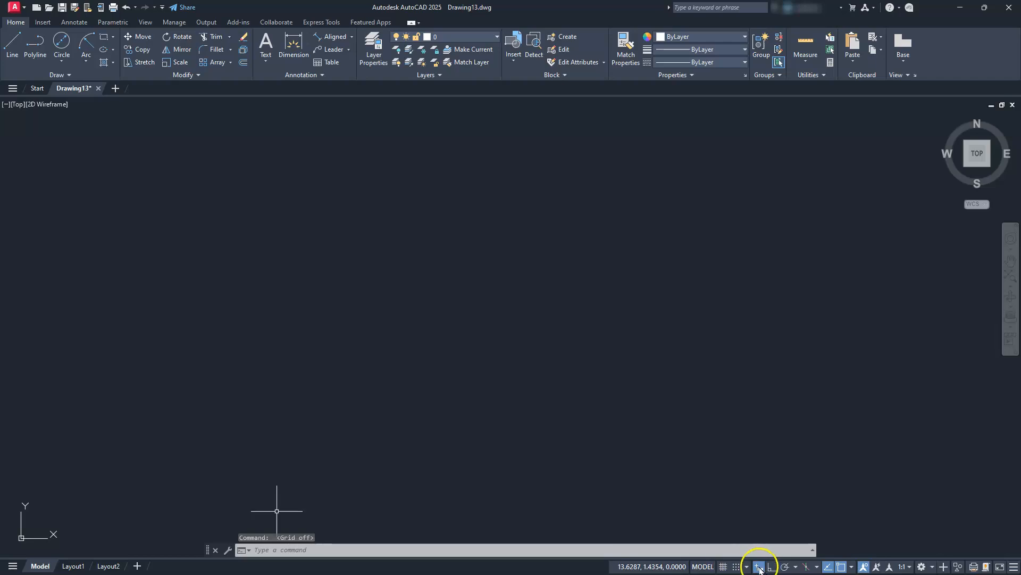
{"action": "left_click", "coordinate": [771, 567]}
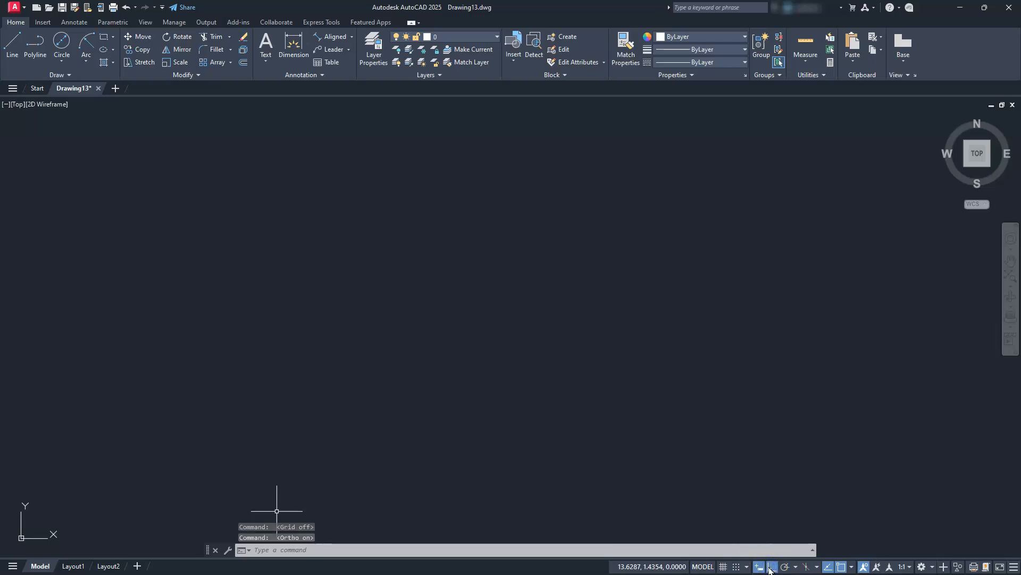
Check the active object snap modes and switch to the 3D Modeling workspace.
{"action": "left_click", "coordinate": [852, 567]}
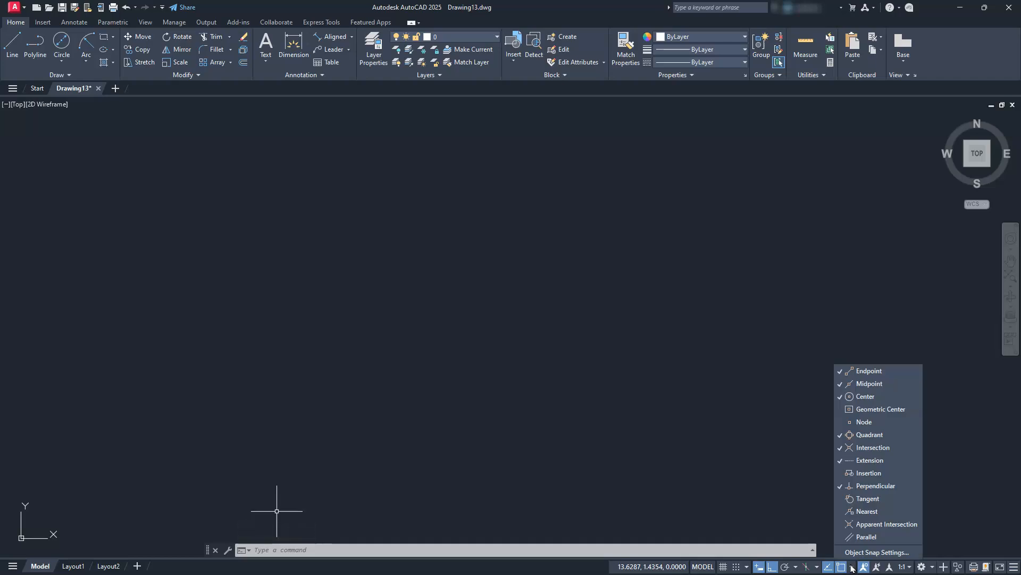
{"action": "left_click", "coordinate": [932, 567]}
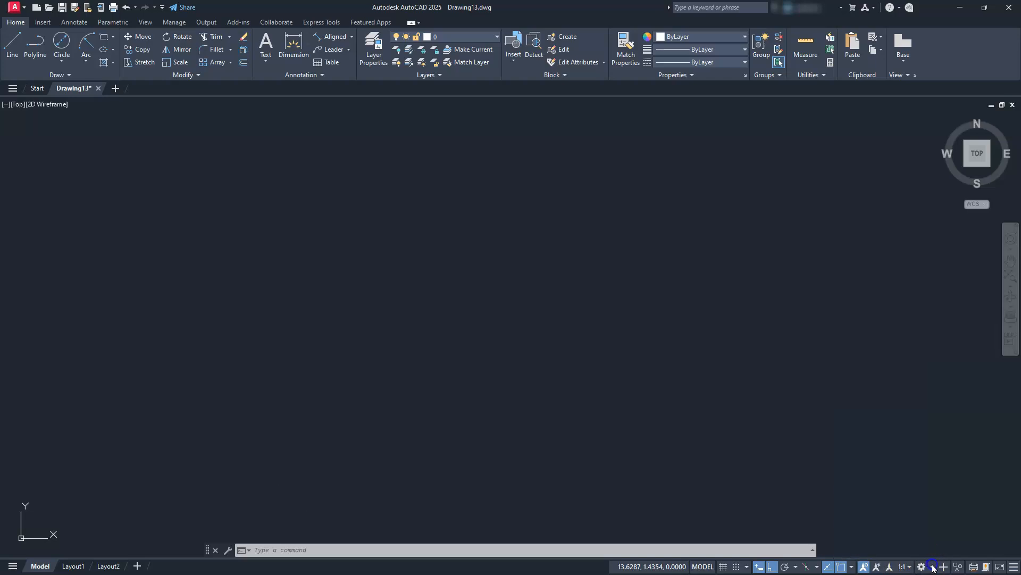
{"action": "left_click", "coordinate": [932, 567]}
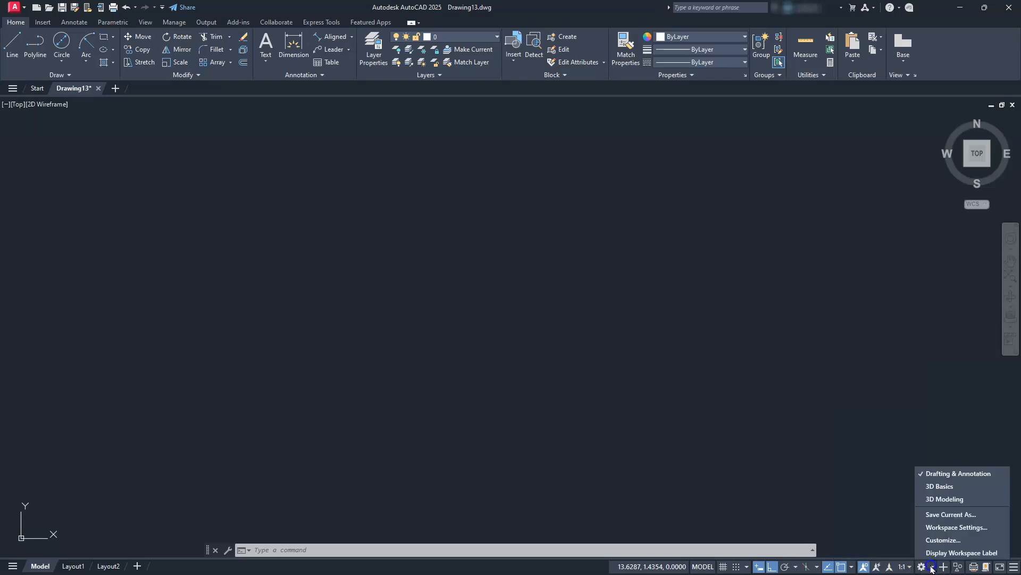
{"action": "left_click", "coordinate": [938, 500]}
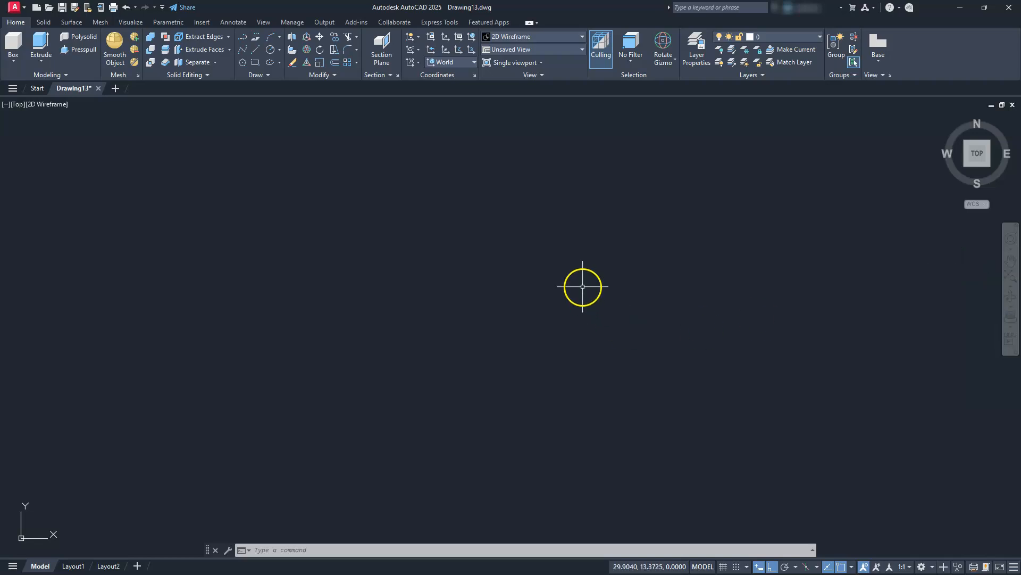
Draw a vertical line 75 units long, running straight down from a free start point.
{"action": "left_click", "coordinate": [255, 52]}
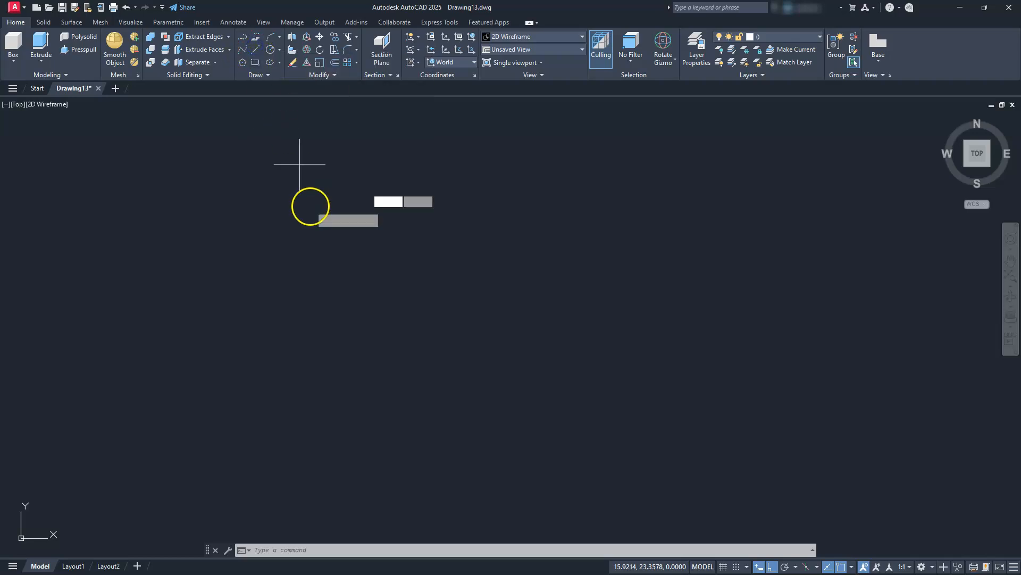
{"action": "left_click", "coordinate": [297, 192]}
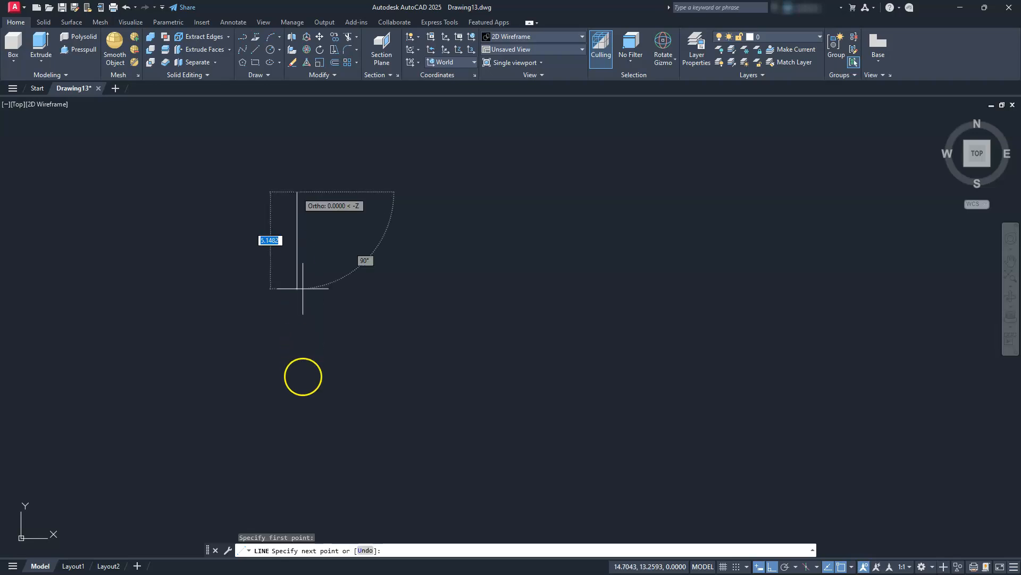
{"action": "type", "text": "75"}
{"action": "key", "text": "Return"}
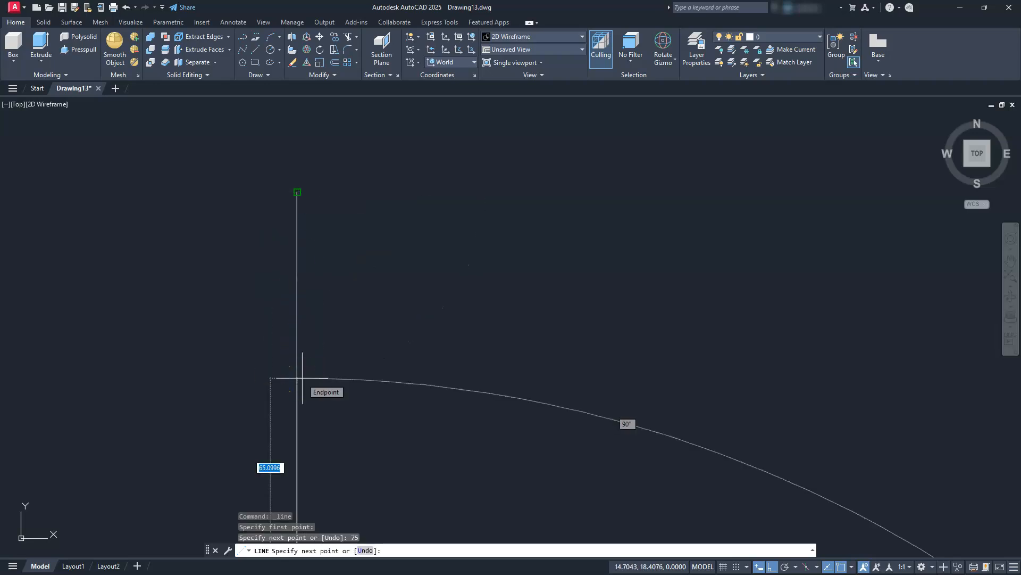
{"action": "key", "text": "Escape"}
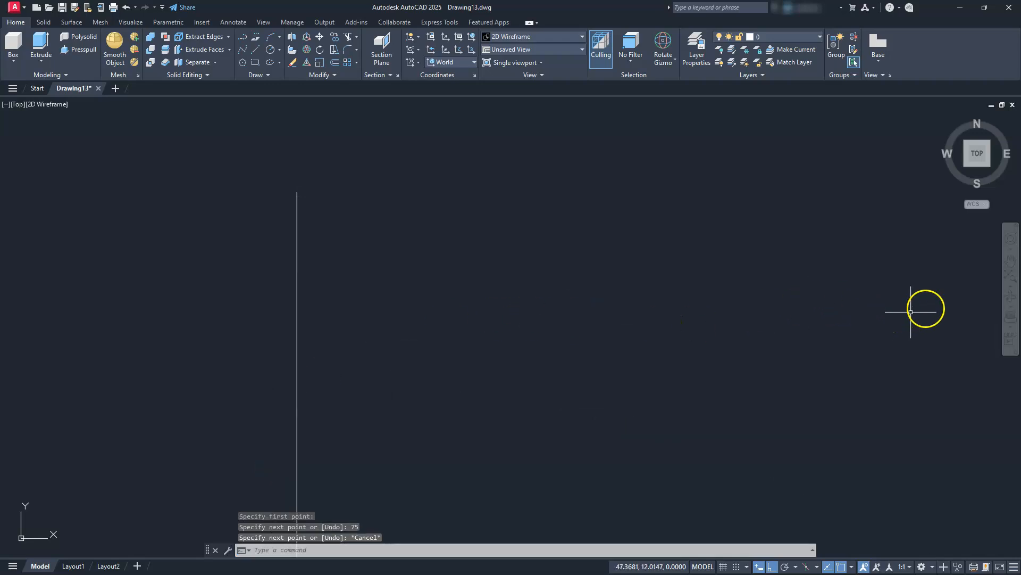
From the vertical line's lower end, draw a line 75 units to the right and a 10-unit line upward.
{"action": "left_click", "coordinate": [1010, 274]}
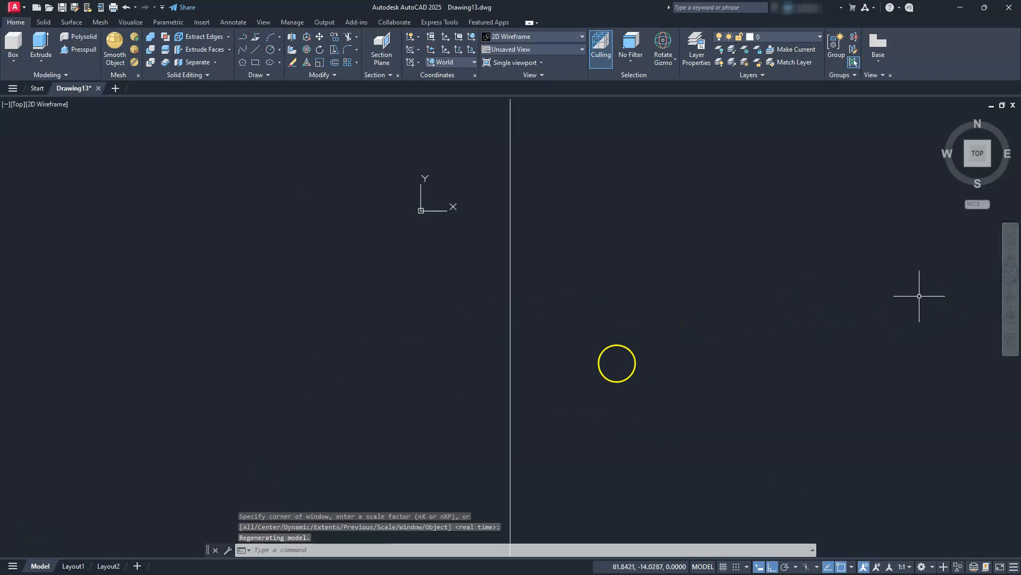
{"action": "scroll", "coordinate": [545, 349], "scroll_direction": "down", "scroll_amount": 4}
{"action": "mouse_move", "coordinate": [548, 349]}
{"action": "middle_mouse_down"}
{"action": "mouse_move", "coordinate": [456, 339]}
{"action": "mouse_move", "coordinate": [436, 364]}
{"action": "middle_mouse_up"}
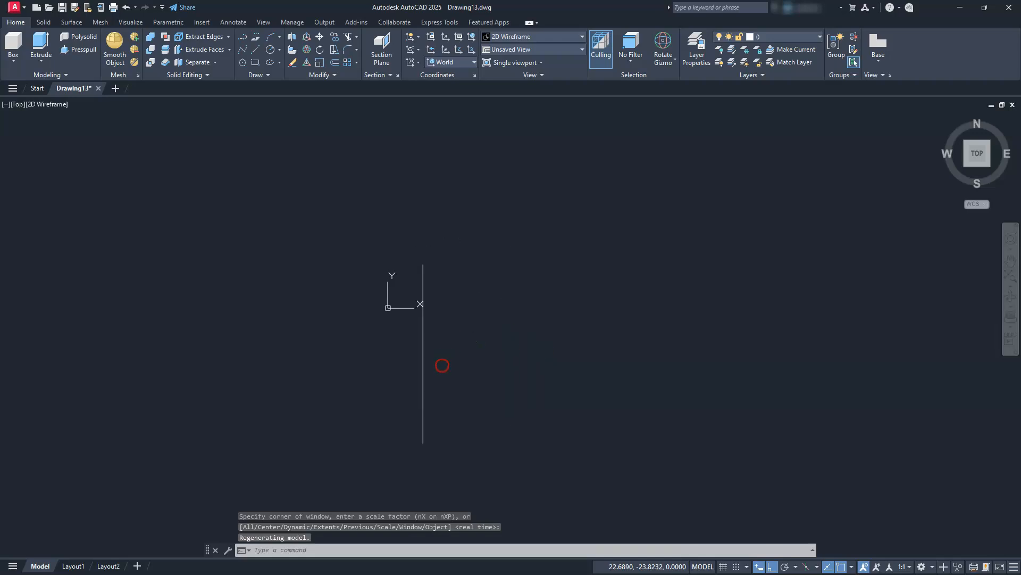
{"action": "left_click", "coordinate": [251, 39]}
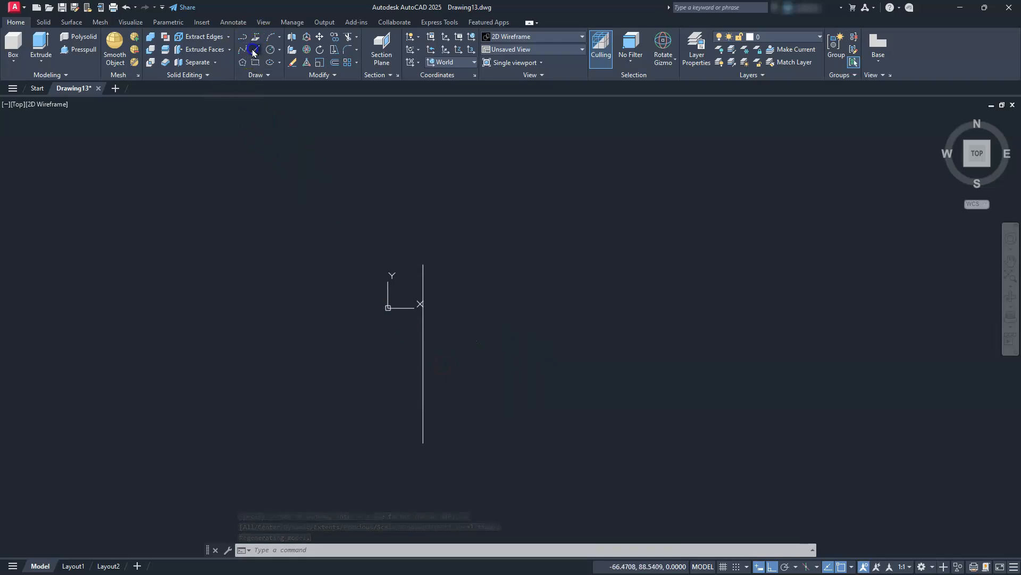
{"action": "left_click", "coordinate": [423, 443]}
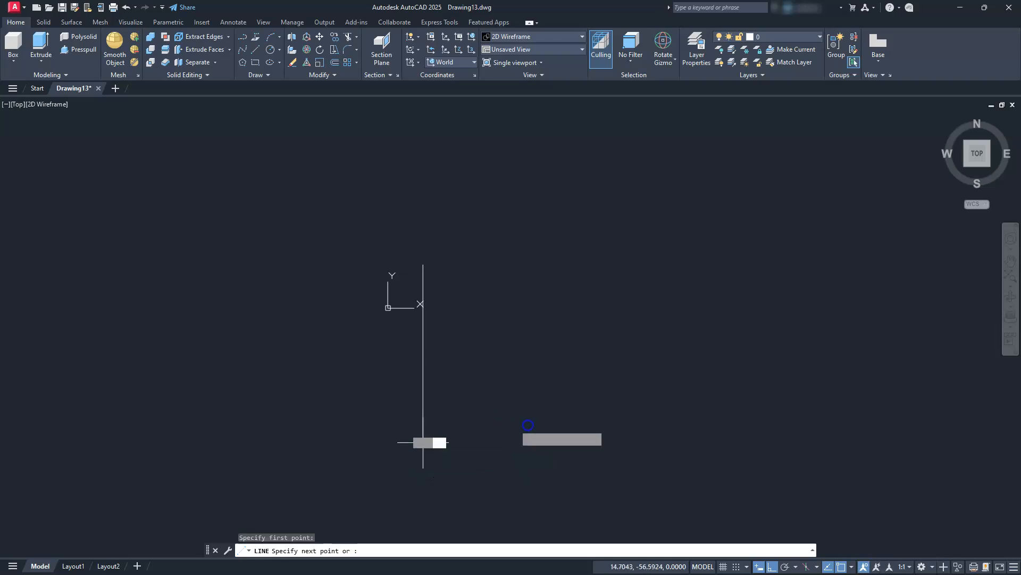
{"action": "type", "text": "75"}
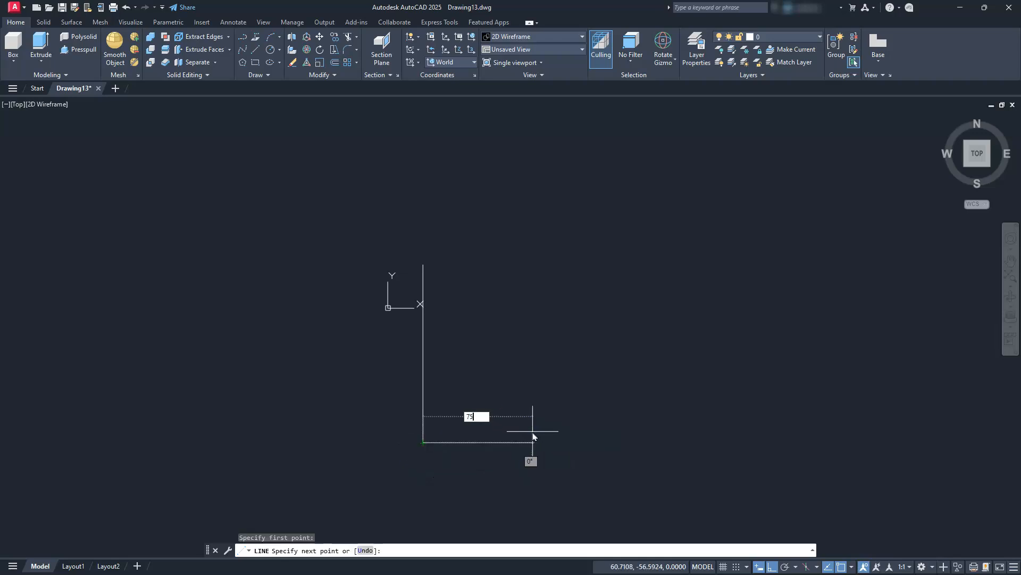
{"action": "key", "text": "Return"}
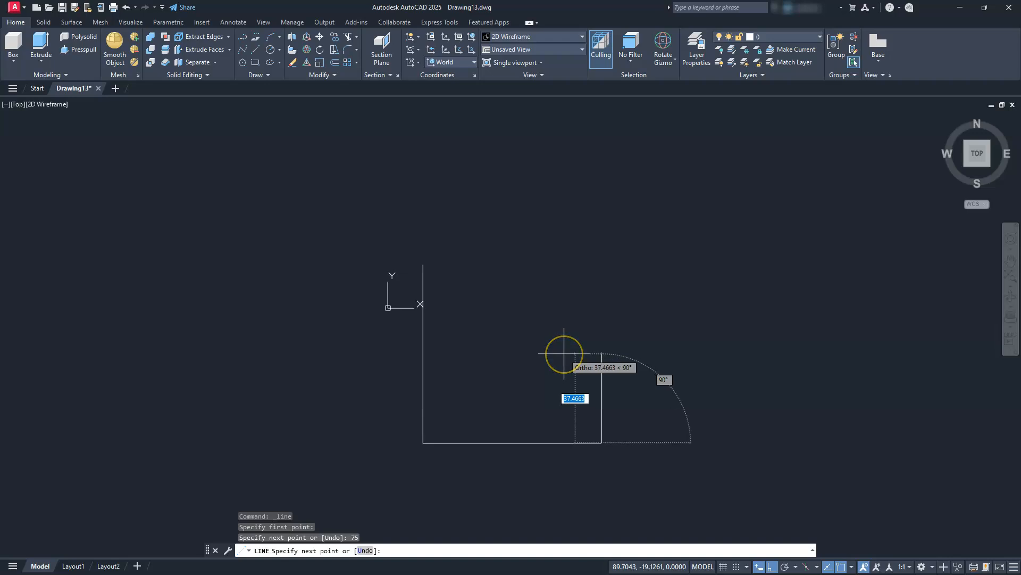
{"action": "type", "text": "10"}
{"action": "key", "text": "Return"}
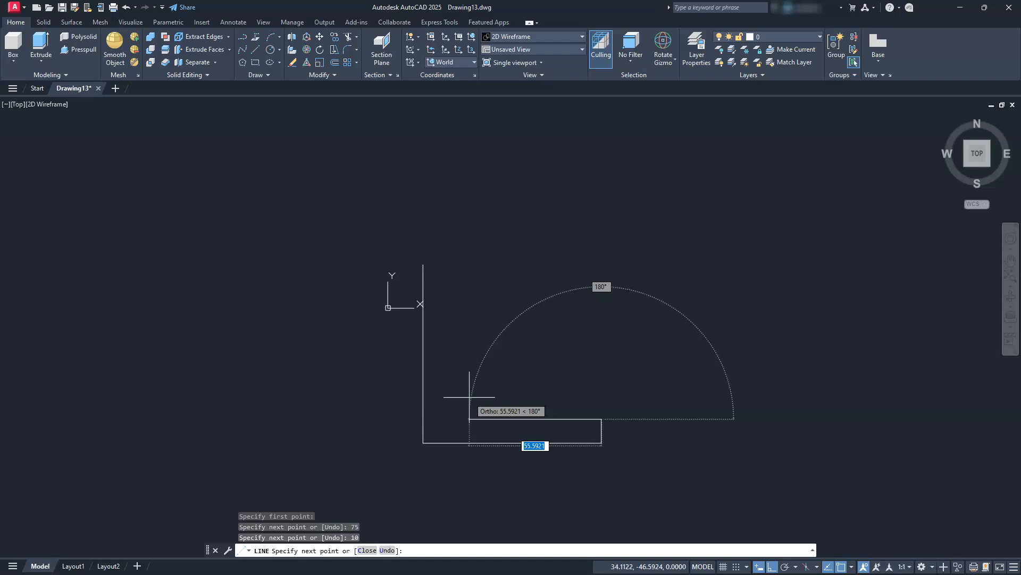
Continue the outline 55 units left, 40 up, 10 left and 25 up, closing it at the vertical line's upper end.
{"action": "type", "text": "55"}
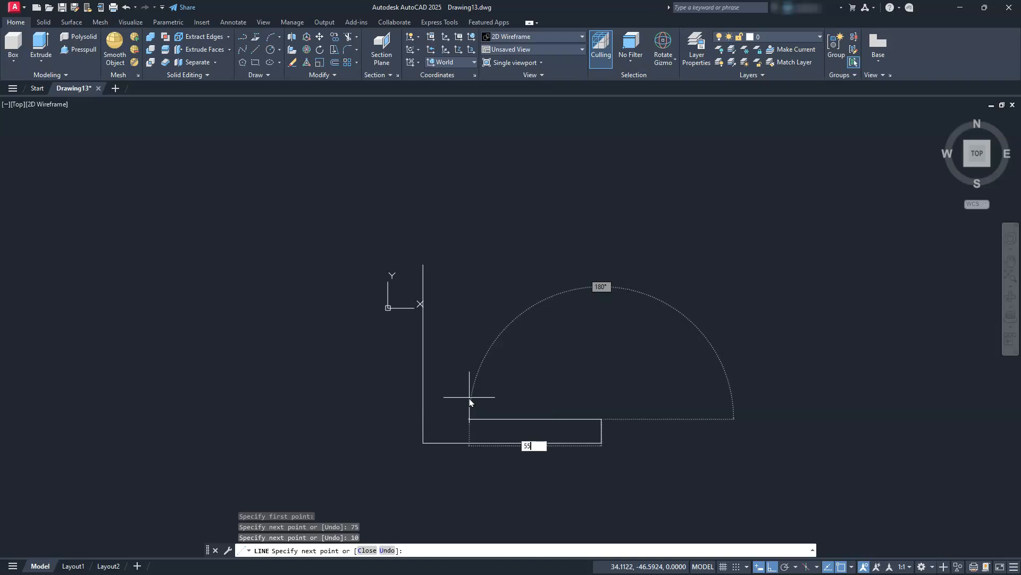
{"action": "key", "text": "Return"}
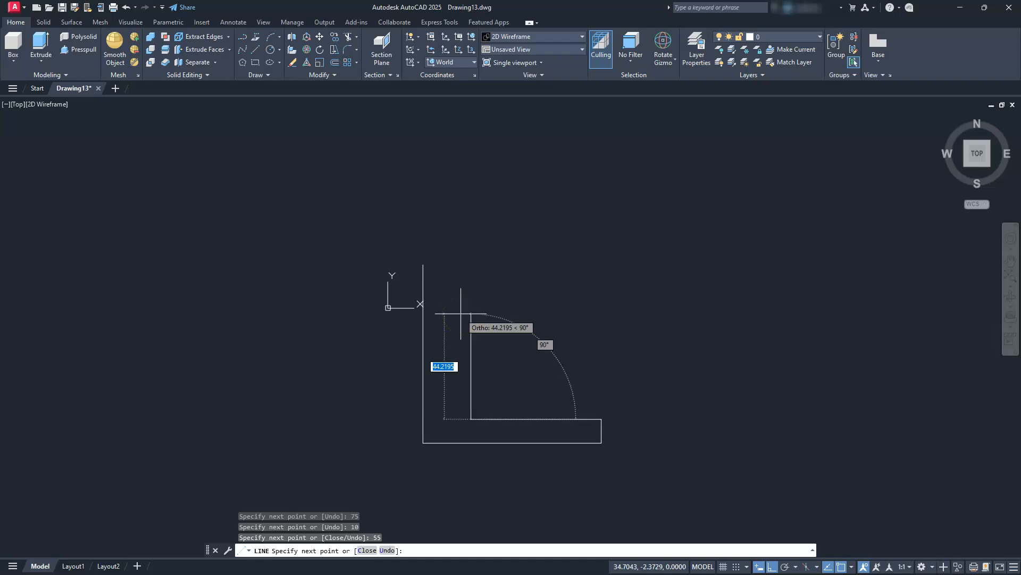
{"action": "type", "text": "40"}
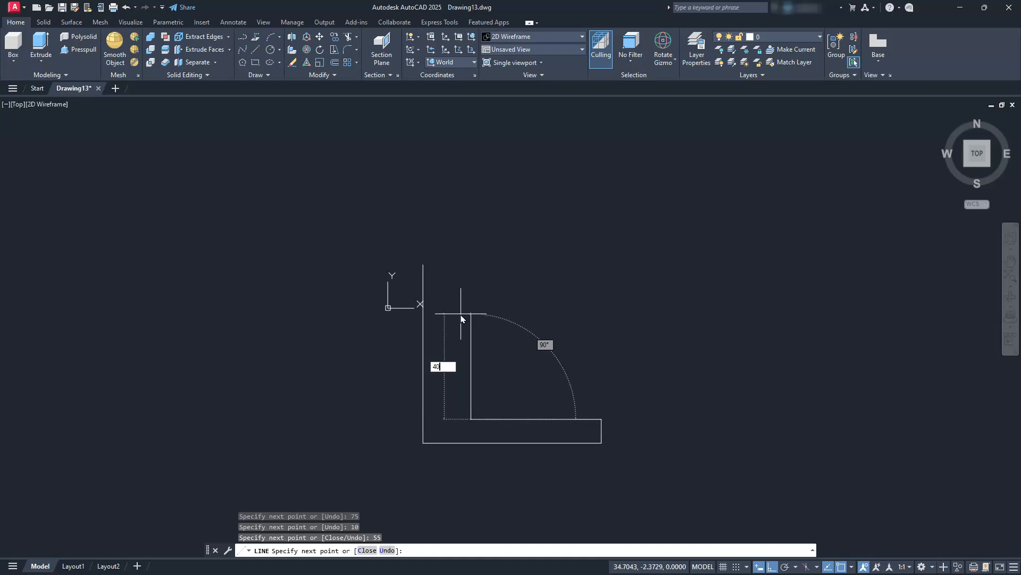
{"action": "key", "text": "Return"}
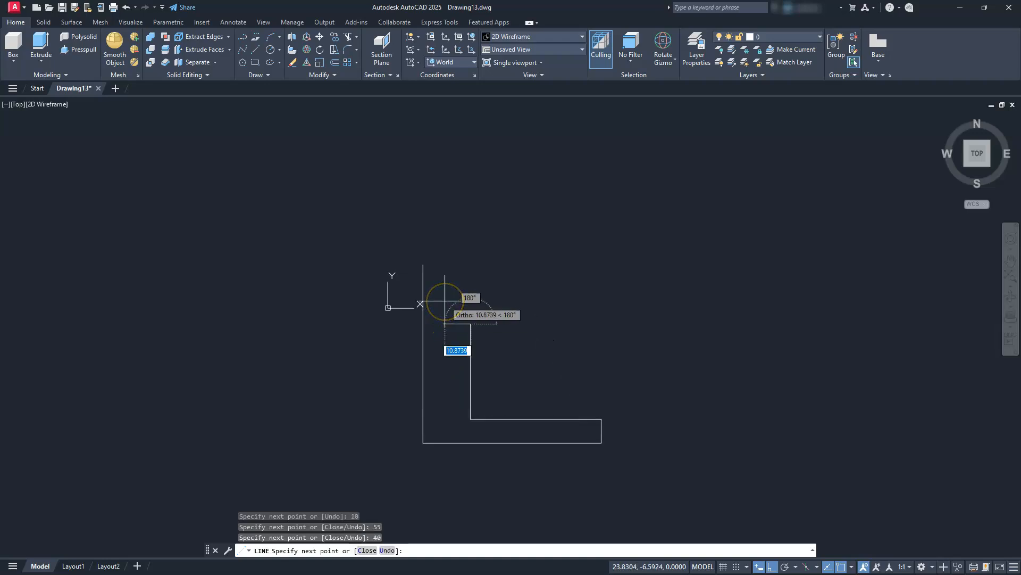
{"action": "type", "text": "10"}
{"action": "key", "text": "Return"}
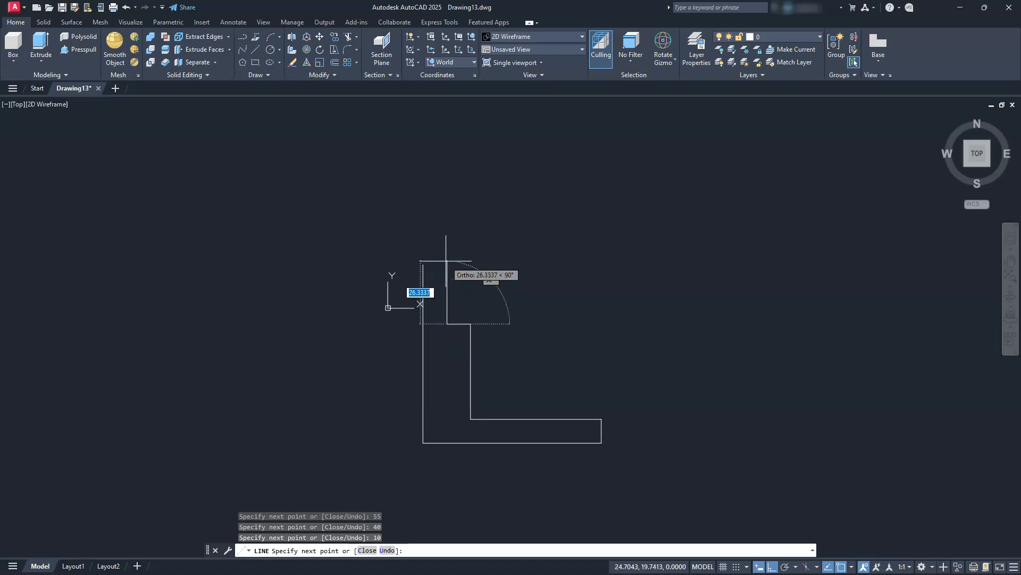
{"action": "type", "text": "25"}
{"action": "key", "text": "Return"}
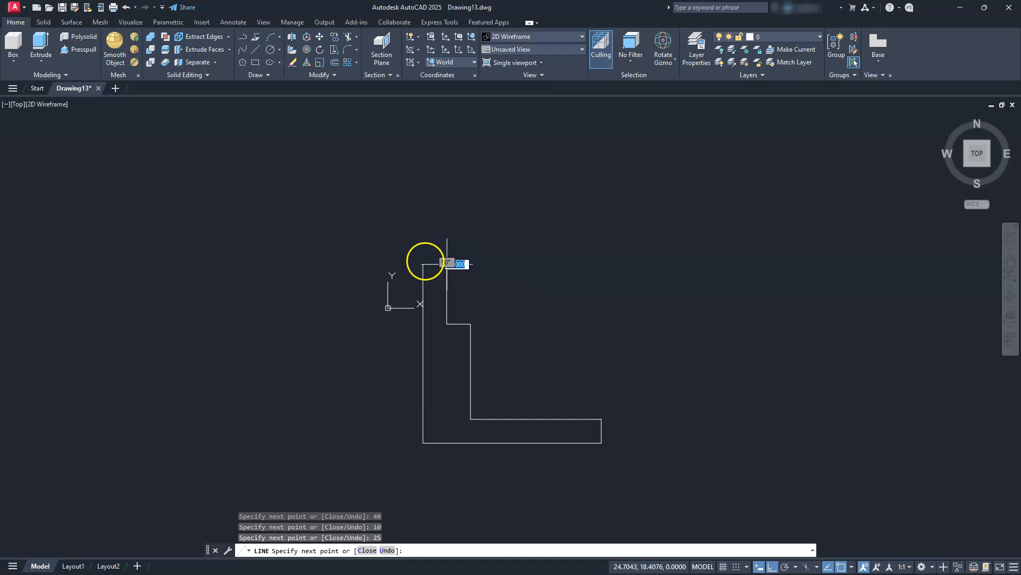
{"action": "key", "text": "Escape"}
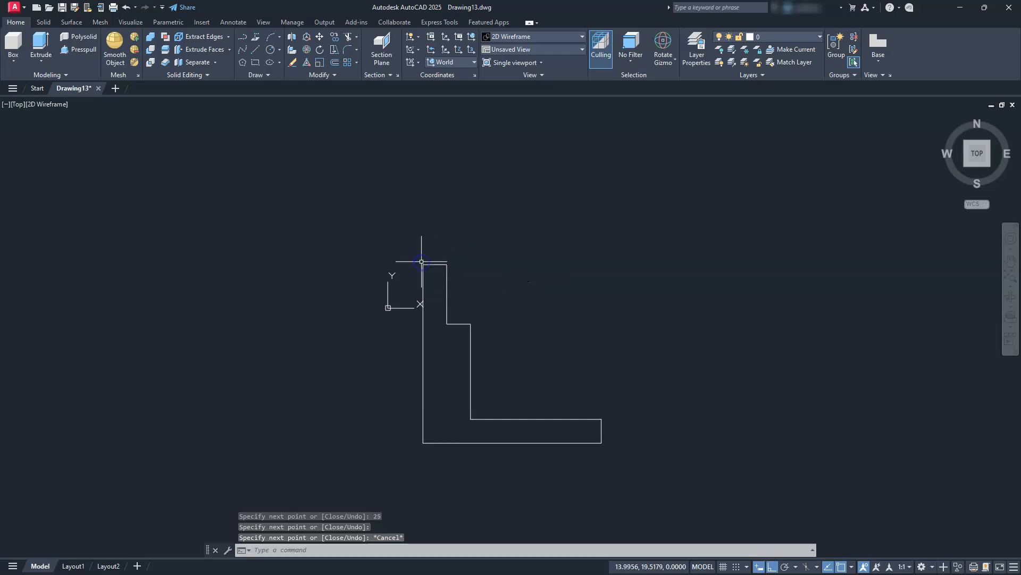
{"action": "key", "text": "Escape"}
{"action": "key", "text": "Escape"}
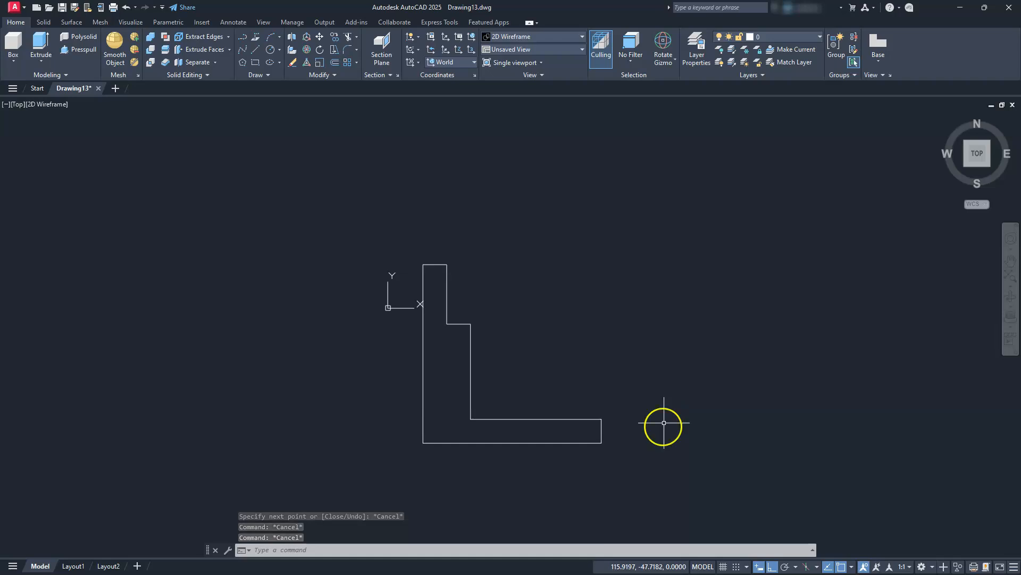
Select all lines of the stepped L-shaped outline and join them into a single polyline.
{"action": "left_click", "coordinate": [384, 238]}
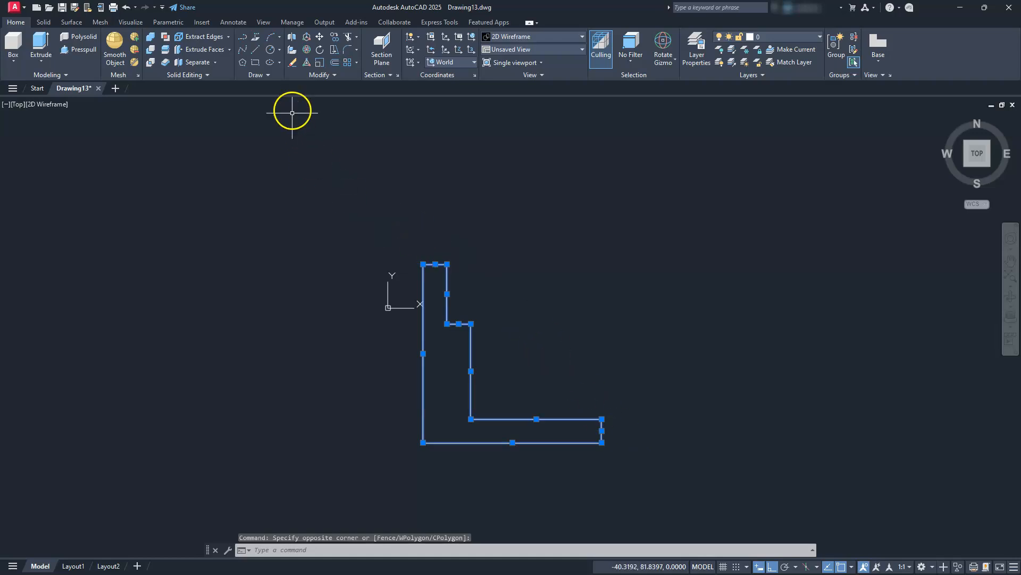
{"action": "left_click", "coordinate": [335, 76]}
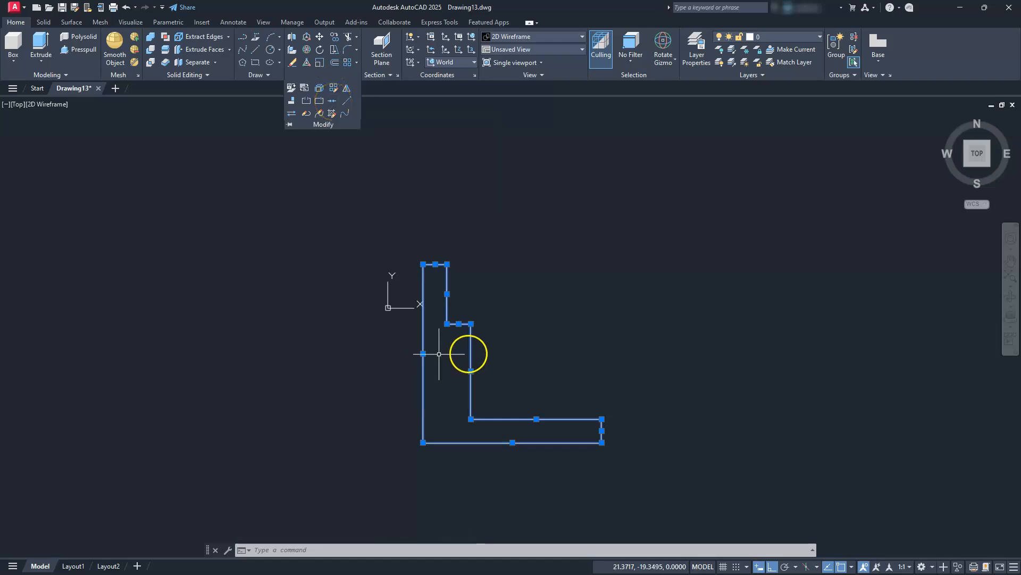
{"action": "left_click", "coordinate": [505, 313]}
{"action": "left_click", "coordinate": [530, 262]}
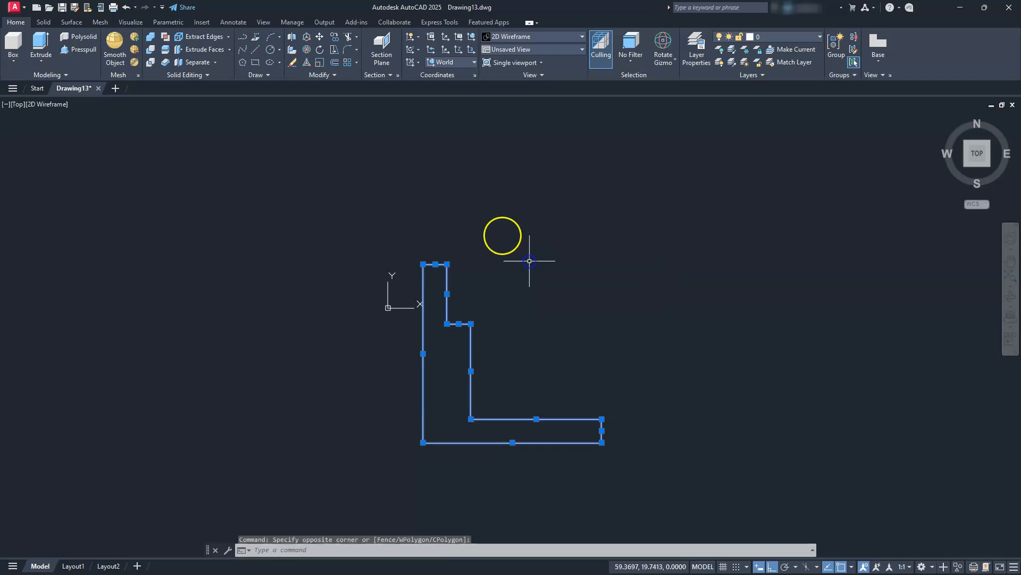
{"action": "type", "text": "j"}
{"action": "key", "text": "Return"}
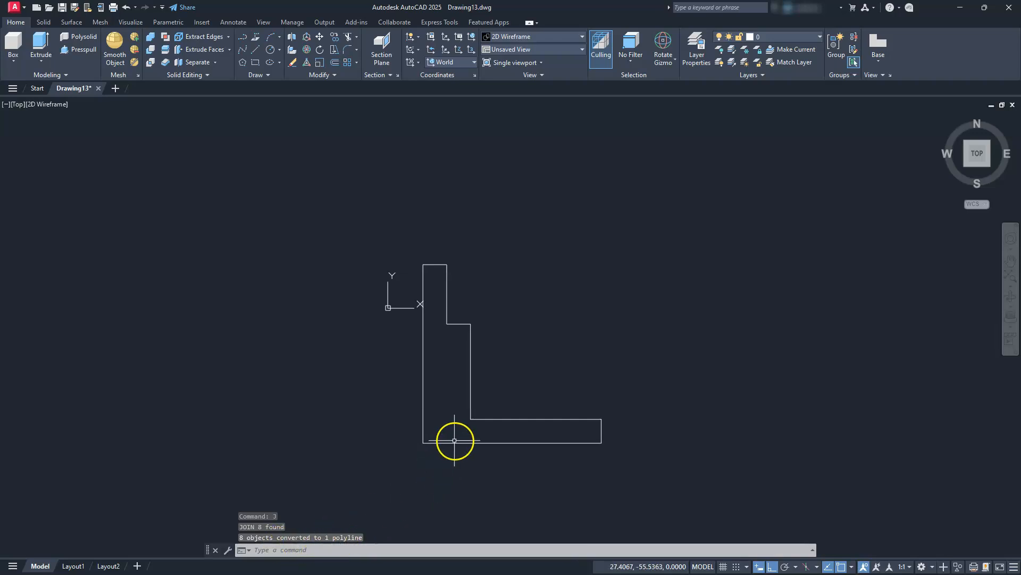
Draw a circle of diameter 25 in the empty area above the profile's base, right of its upper part.
{"action": "middle_click_drag", "start_coordinate": [438, 414], "coordinate": [383, 389]}
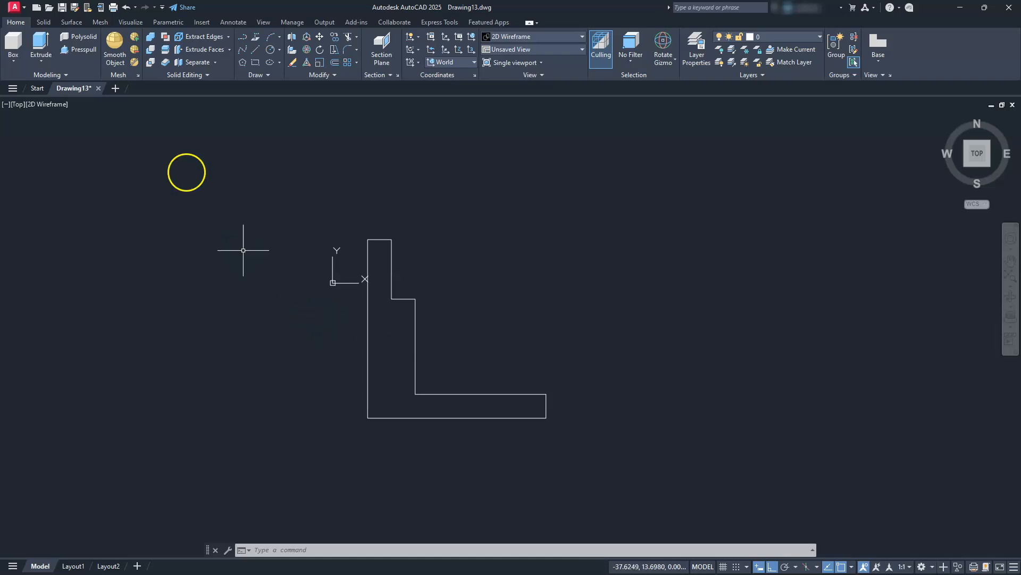
{"action": "left_click", "coordinate": [279, 52]}
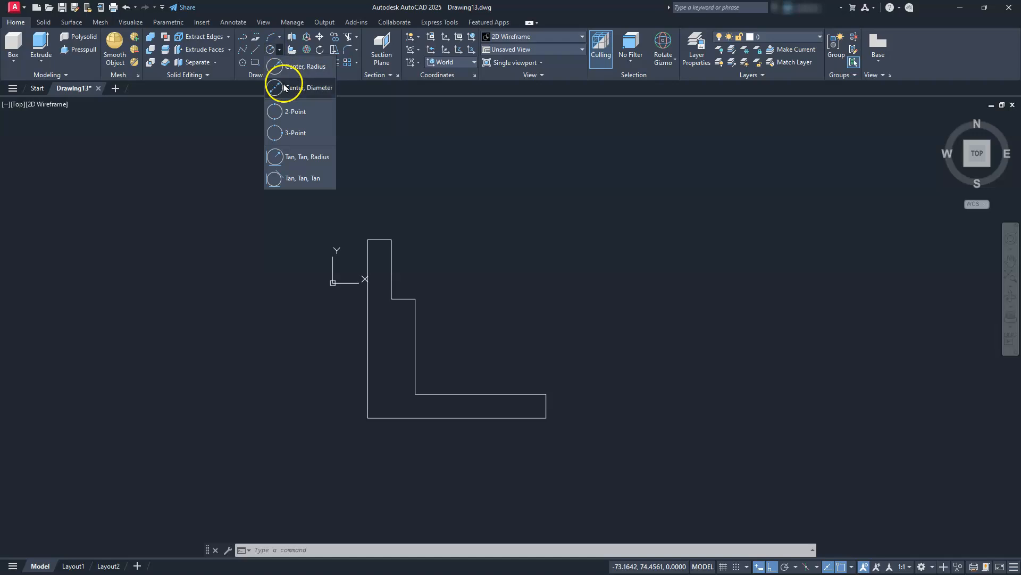
{"action": "left_click", "coordinate": [284, 84]}
{"action": "left_click", "coordinate": [498, 234]}
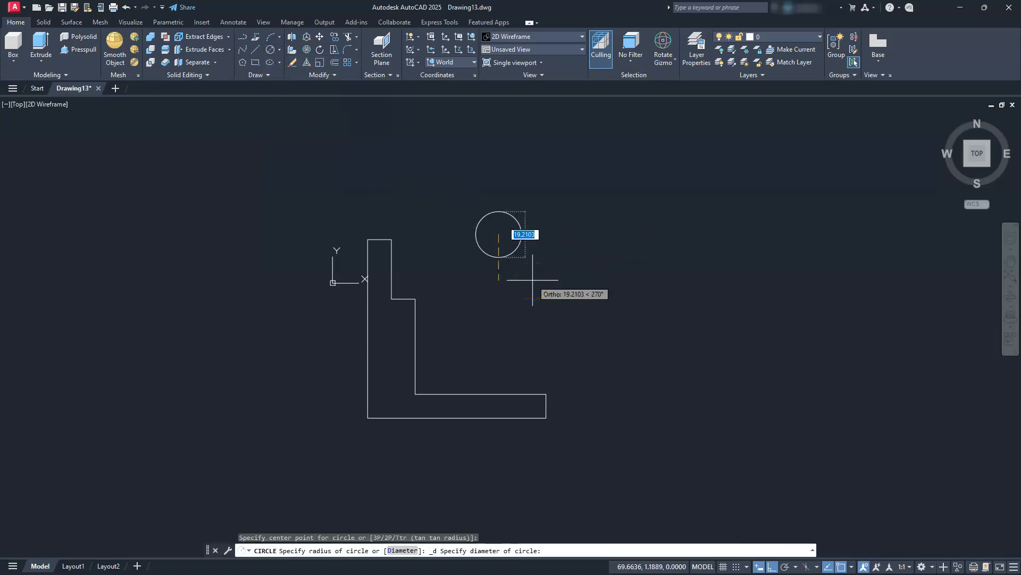
{"action": "type", "text": "25"}
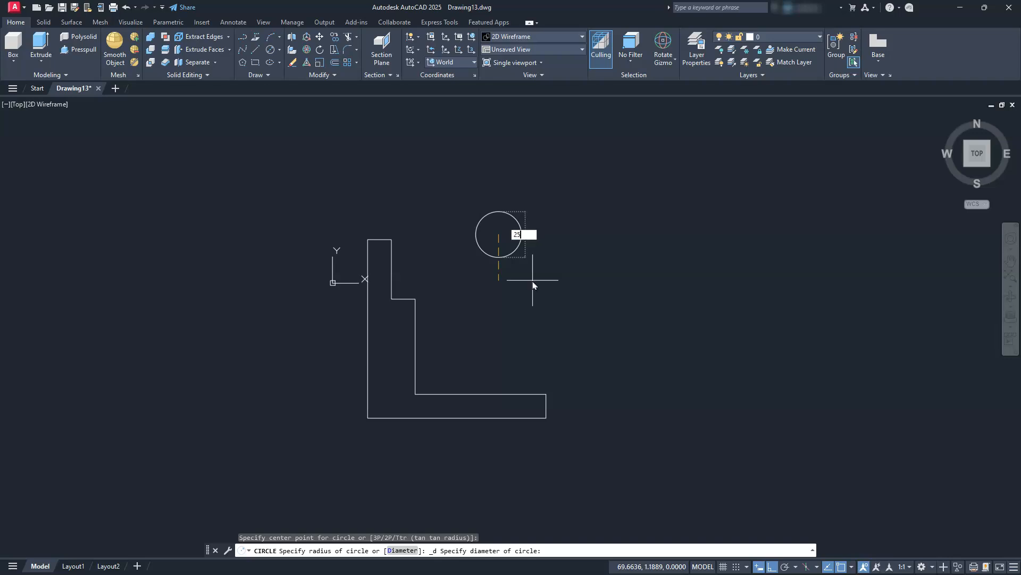
{"action": "key", "text": "Return"}
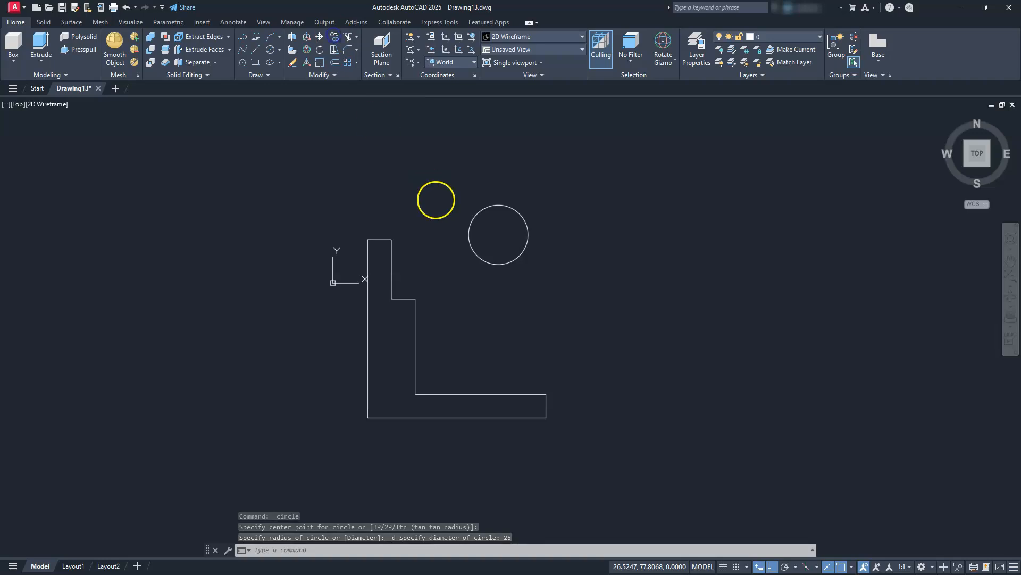
Copy the 25-unit circle straight down to a spot between the original and the profile's base.
{"action": "left_click", "coordinate": [502, 192]}
{"action": "left_click", "coordinate": [482, 223]}
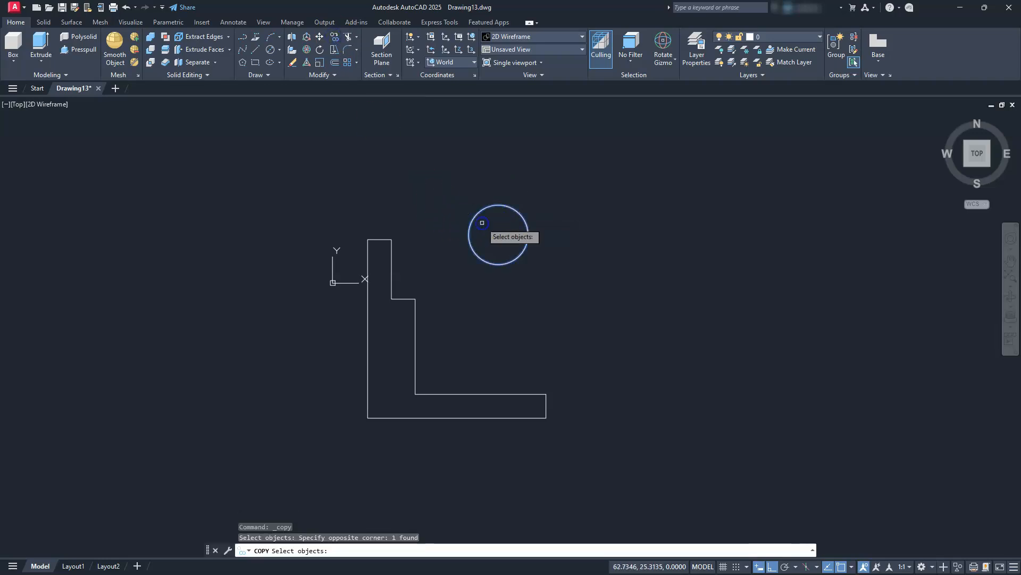
{"action": "key", "text": "Return"}
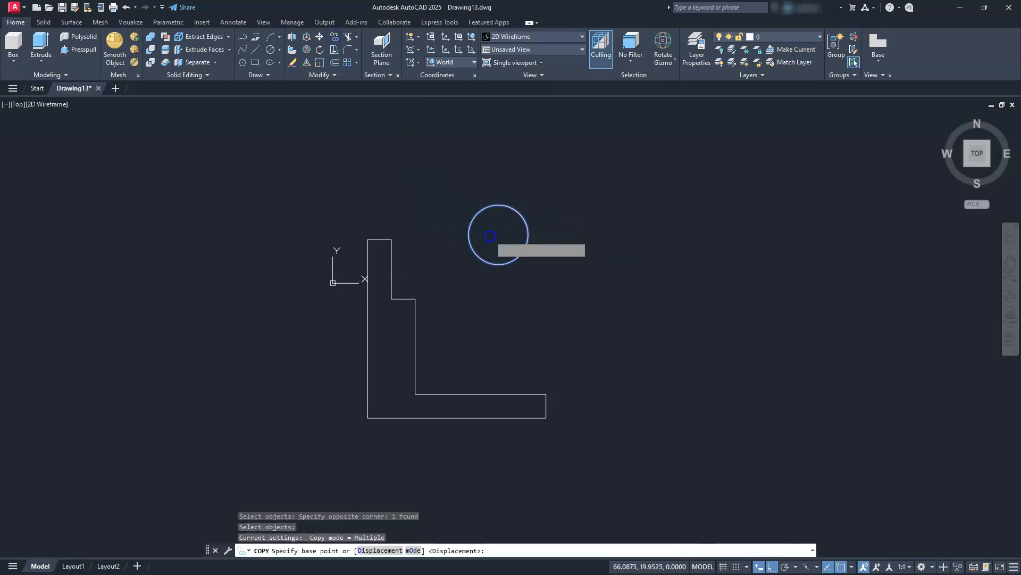
{"action": "left_click", "coordinate": [489, 235]}
{"action": "left_click", "coordinate": [489, 331]}
{"action": "key", "text": "Escape"}
{"action": "key", "text": "Escape"}
{"action": "key", "text": "Escape"}
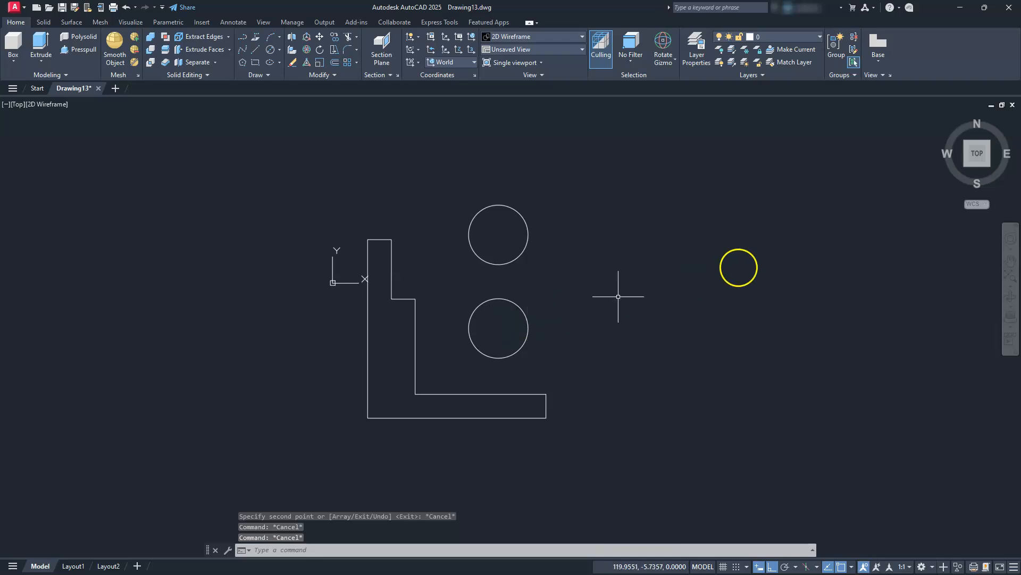
Switch to the SW Isometric view and extrude the stepped L-shaped profile to a height of 50.
{"action": "left_click", "coordinate": [967, 166]}
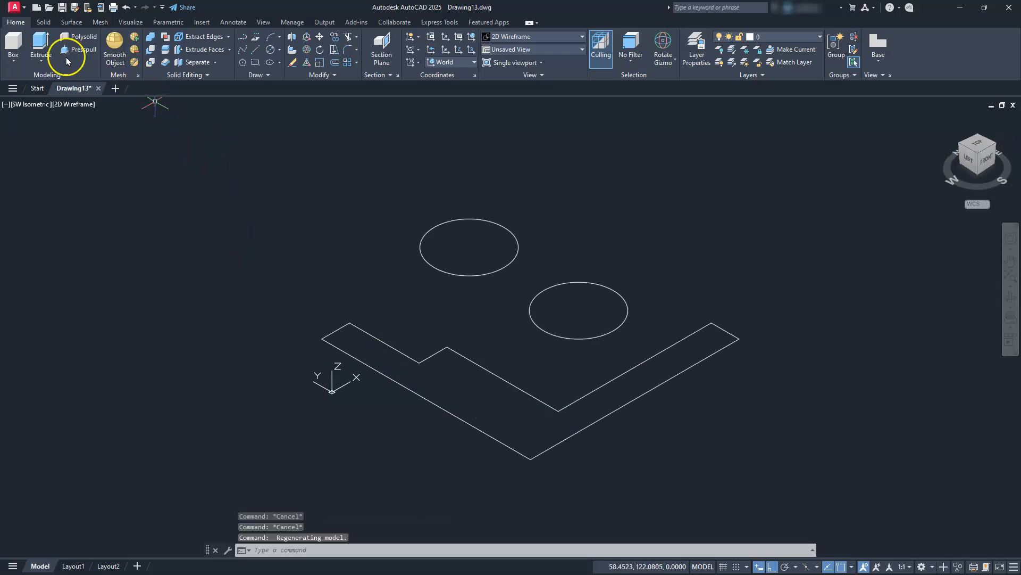
{"action": "left_click", "coordinate": [42, 45]}
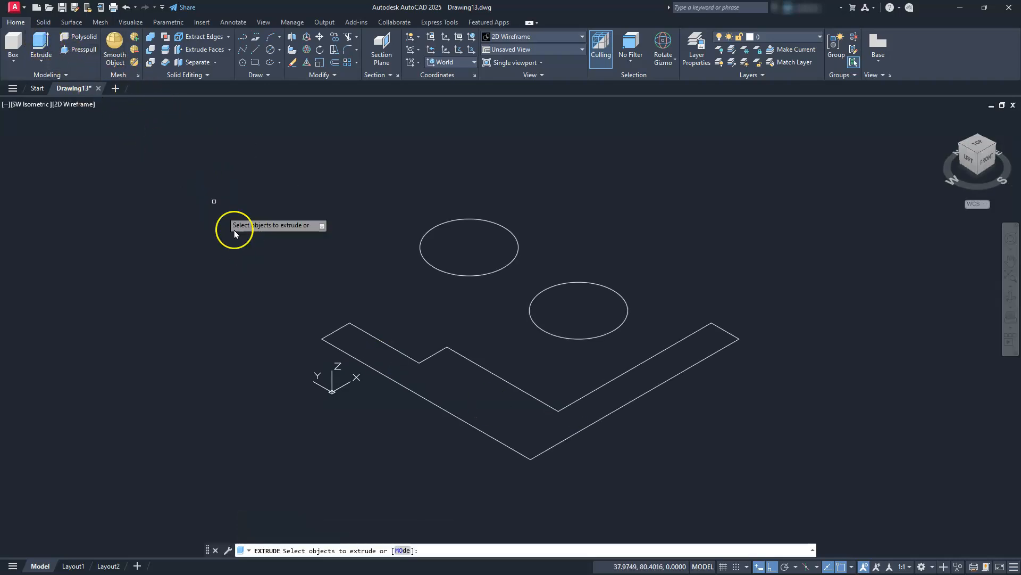
{"action": "left_click", "coordinate": [323, 338]}
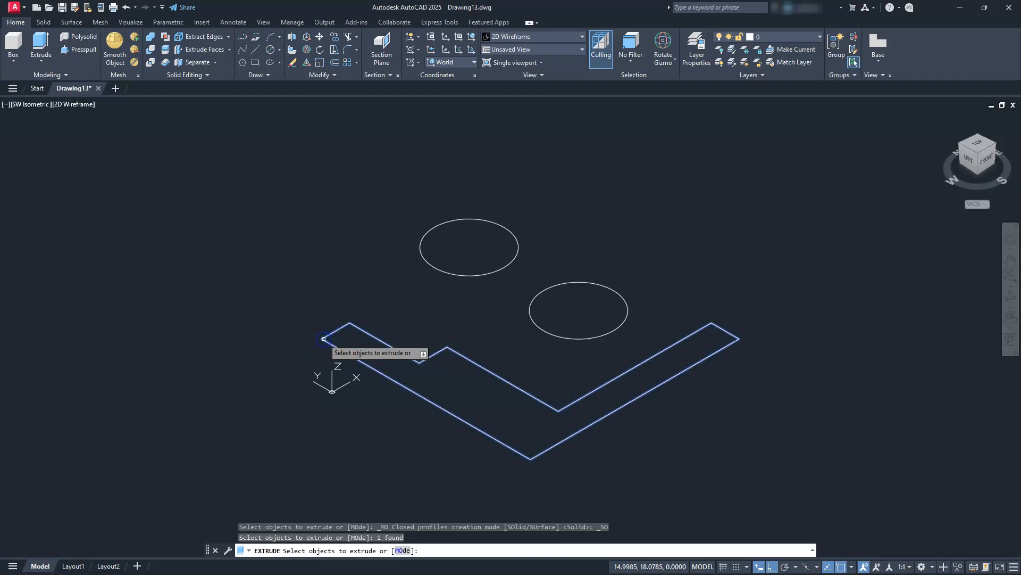
{"action": "key", "text": "Return"}
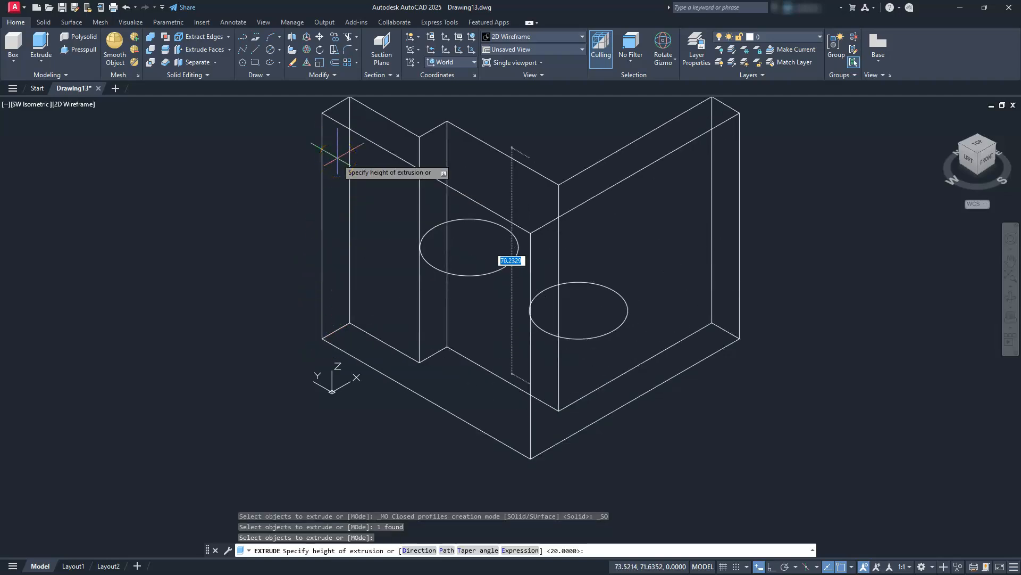
{"action": "type", "text": "50"}
{"action": "key", "text": "Return"}
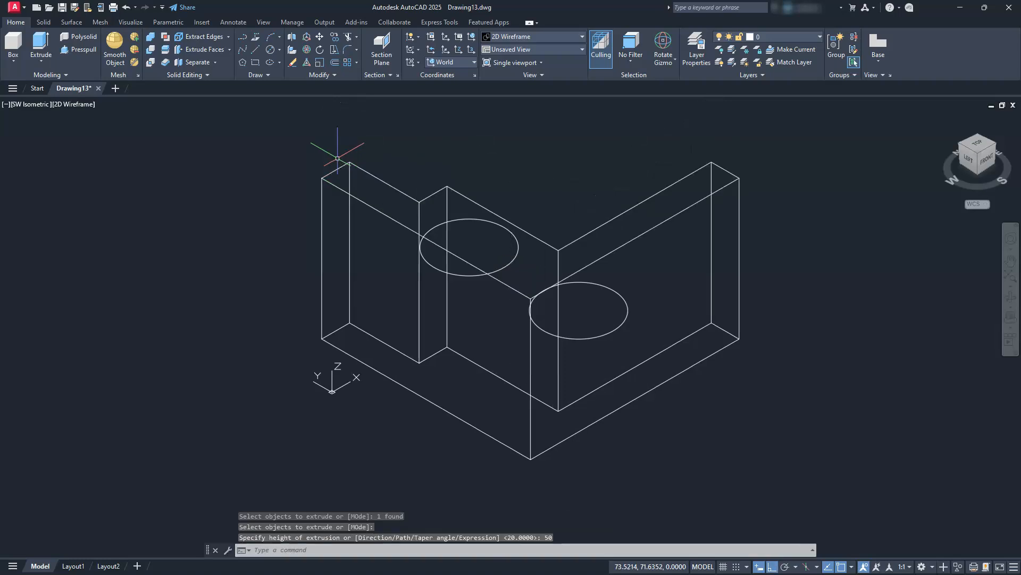
Extrude both circles together into cylinders with a height of 30.
{"action": "middle_click_drag", "start_coordinate": [347, 308], "coordinate": [317, 340]}
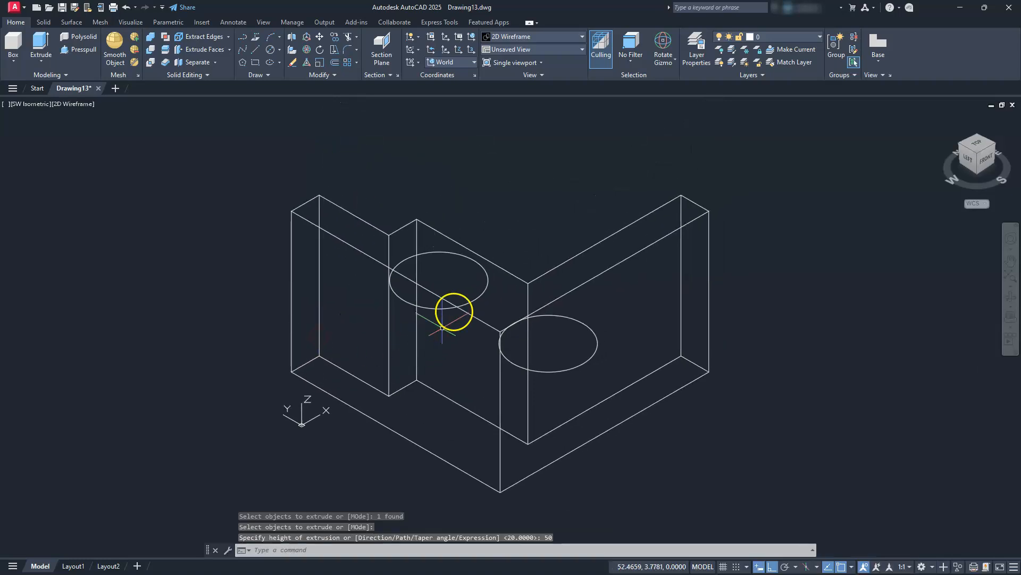
{"action": "left_click", "coordinate": [473, 300]}
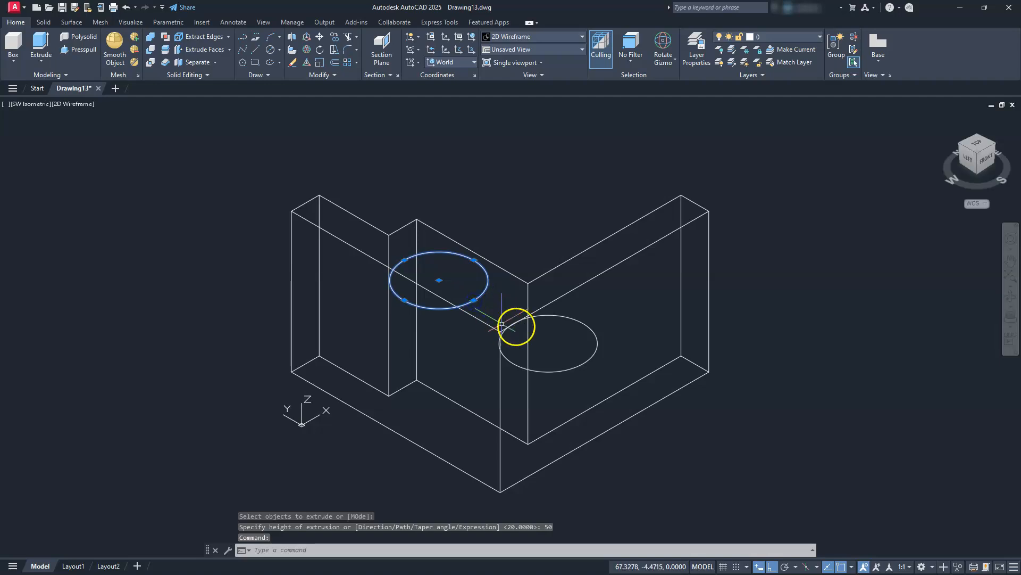
{"action": "left_click", "coordinate": [589, 327]}
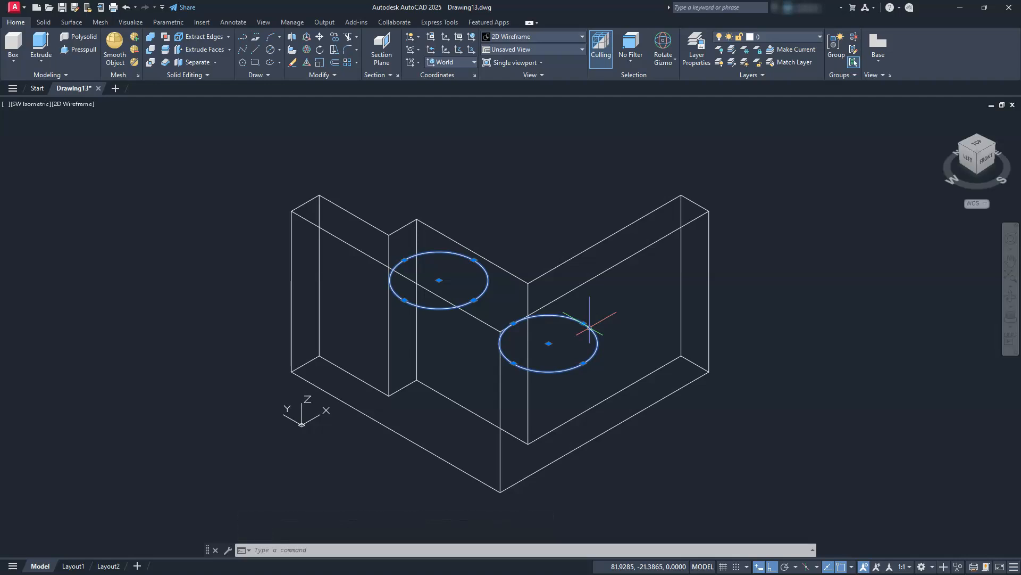
{"action": "left_click", "coordinate": [57, 61]}
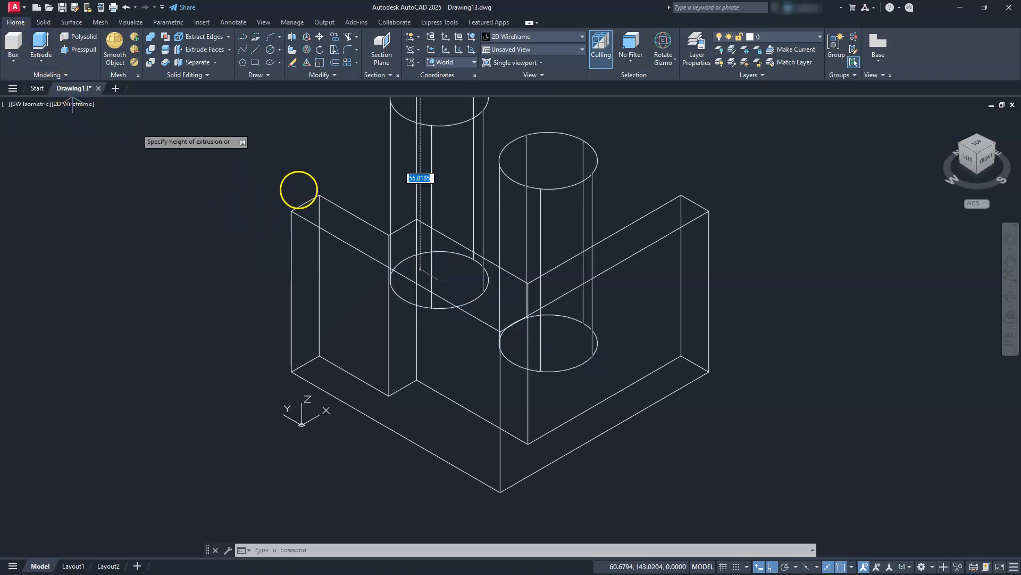
{"action": "type", "text": "30"}
{"action": "key", "text": "Return"}
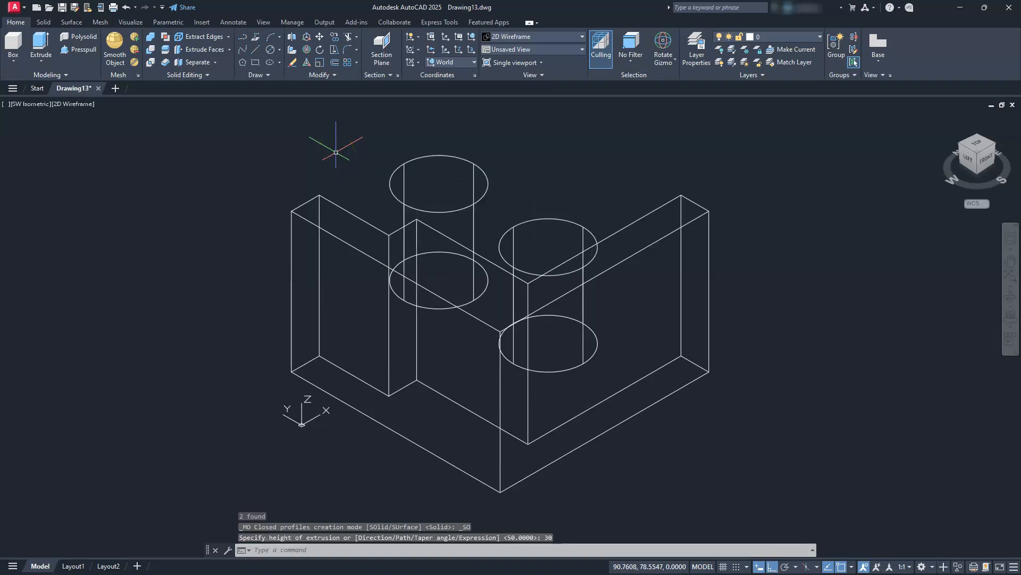
{"action": "key", "text": "Escape"}
{"action": "key", "text": "Escape"}
{"action": "key", "text": "Escape"}
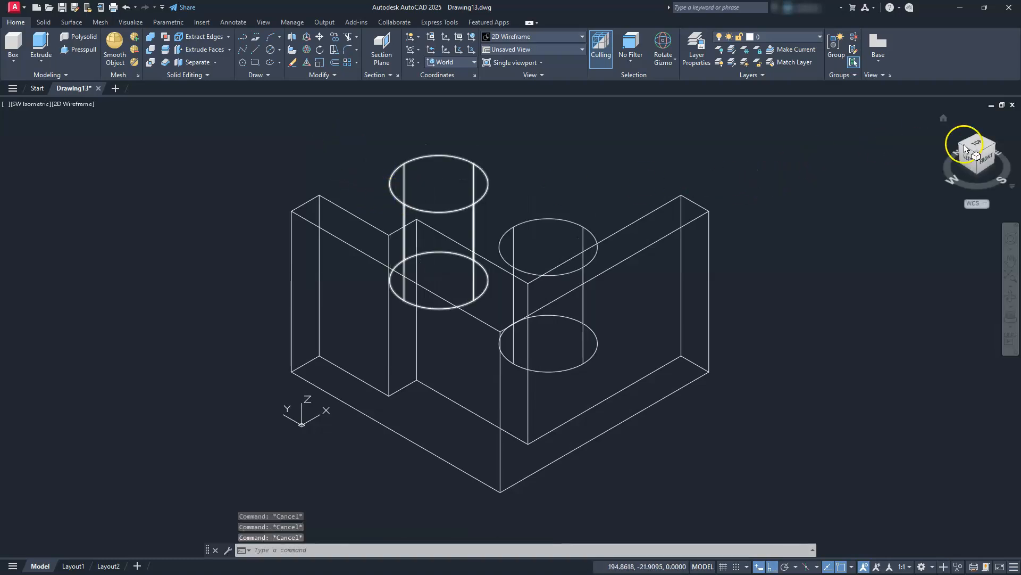
View the model from SE Isometric and apply the Shades of Gray visual style.
{"action": "left_click", "coordinate": [996, 150]}
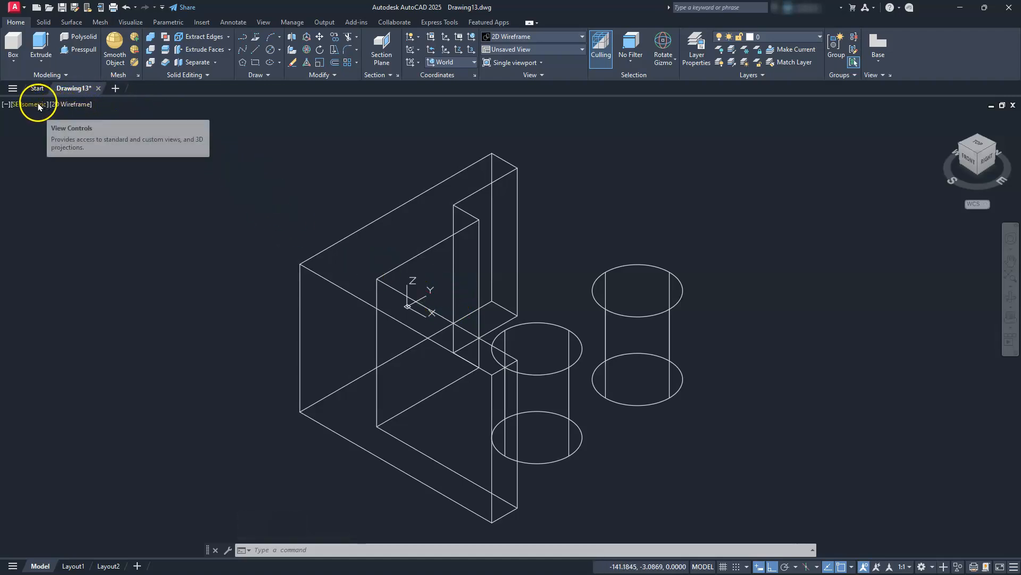
{"action": "left_click", "coordinate": [68, 105]}
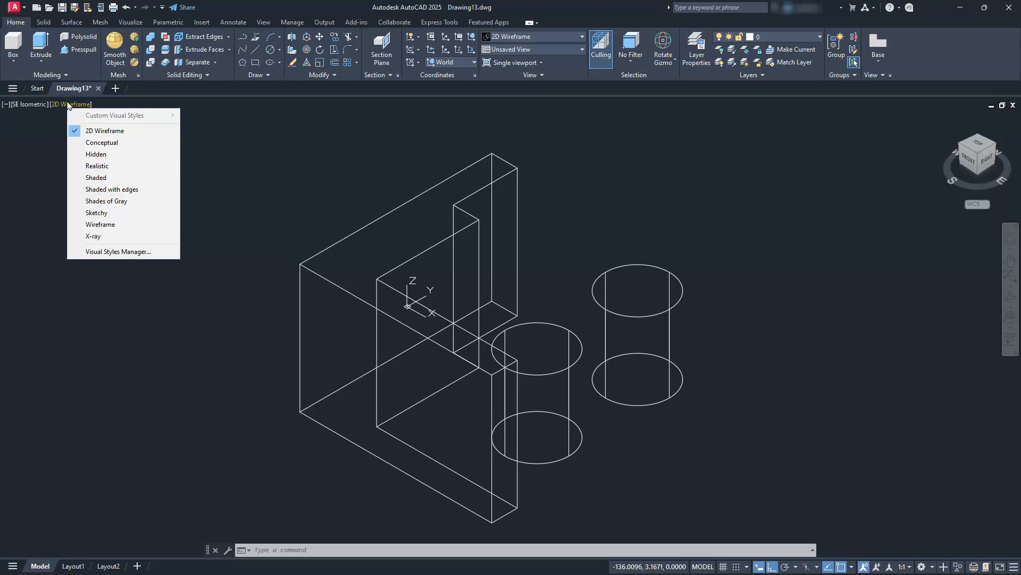
{"action": "left_click", "coordinate": [118, 205]}
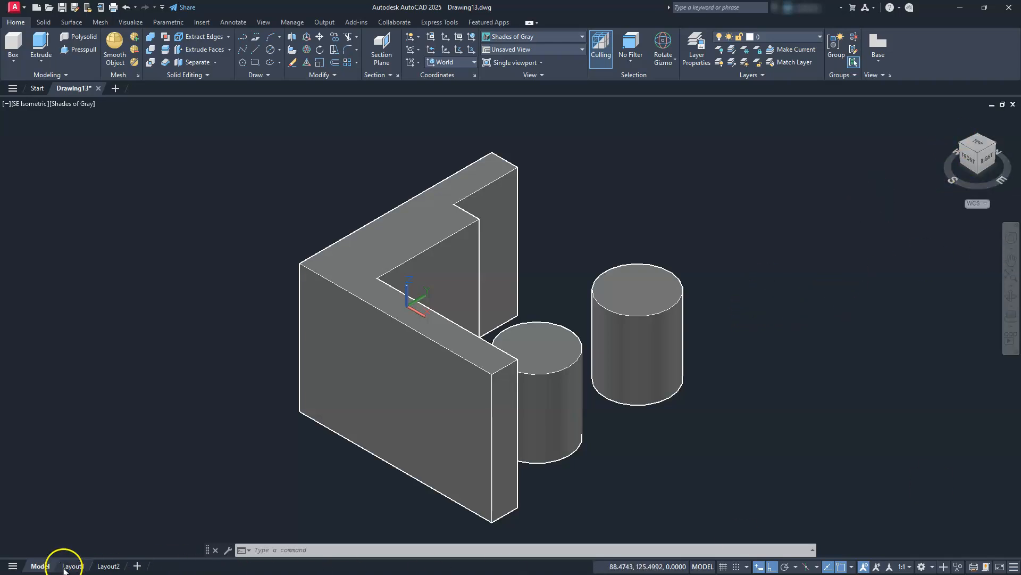
{"action": "left_click", "coordinate": [420, 370]}
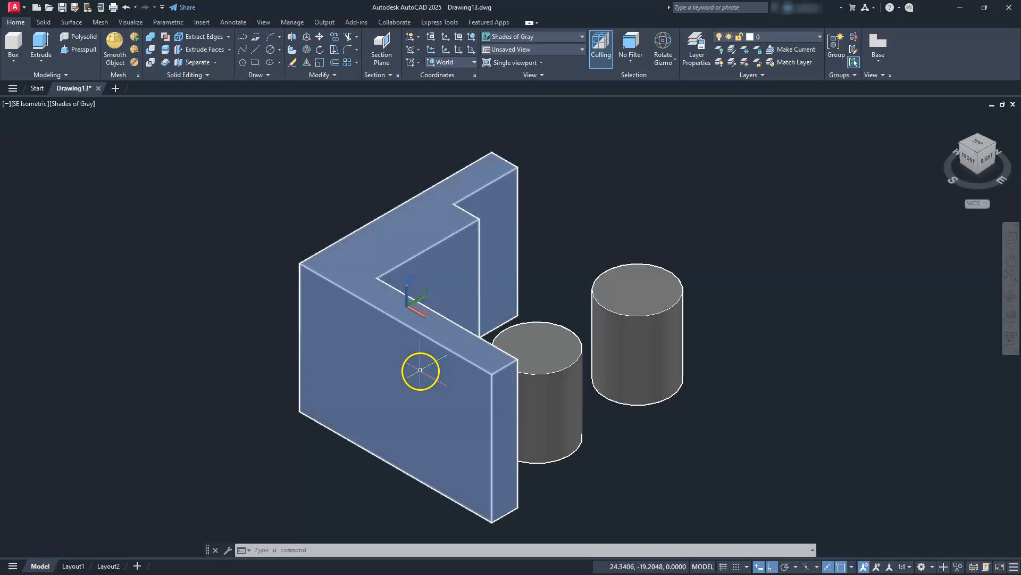
{"action": "key", "text": "Escape"}
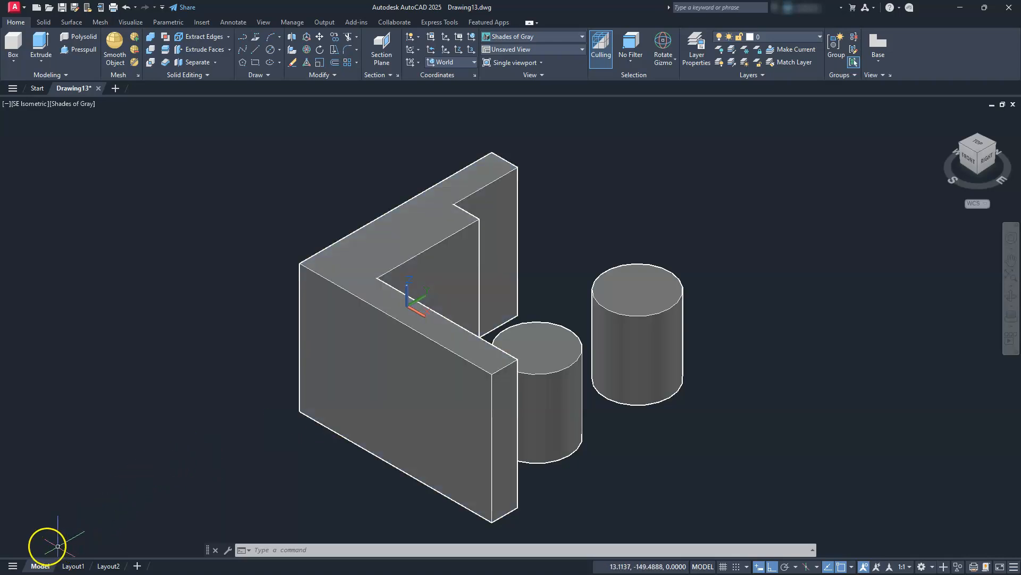
{"action": "key", "text": "alt+Tab"}
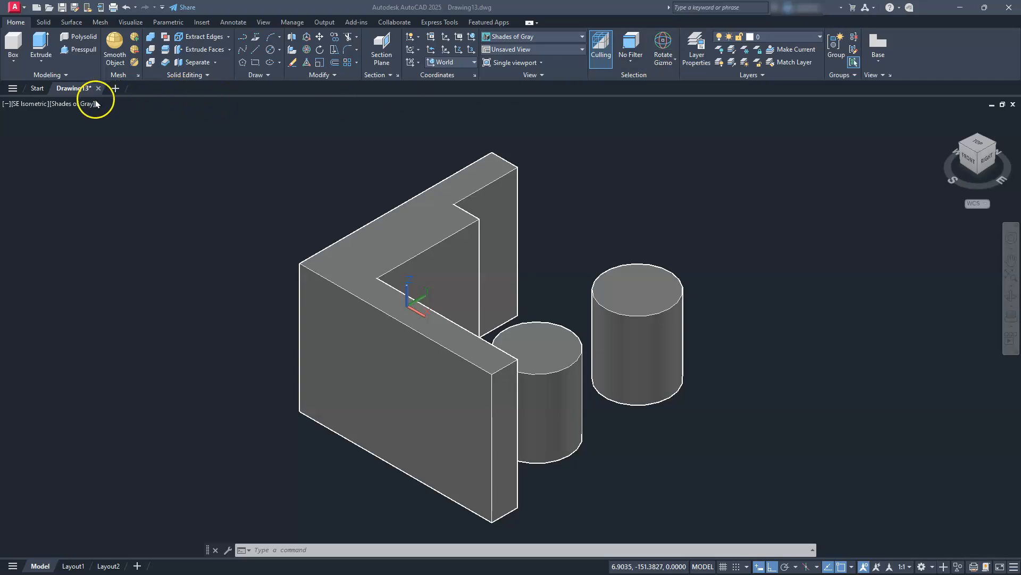
{"action": "left_click", "coordinate": [79, 104]}
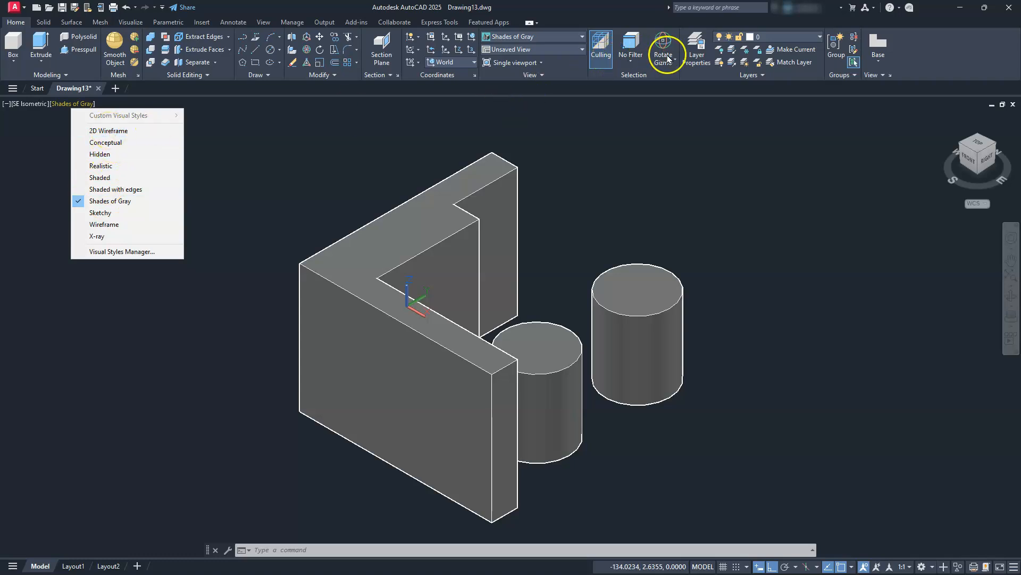
{"action": "left_click", "coordinate": [630, 157]}
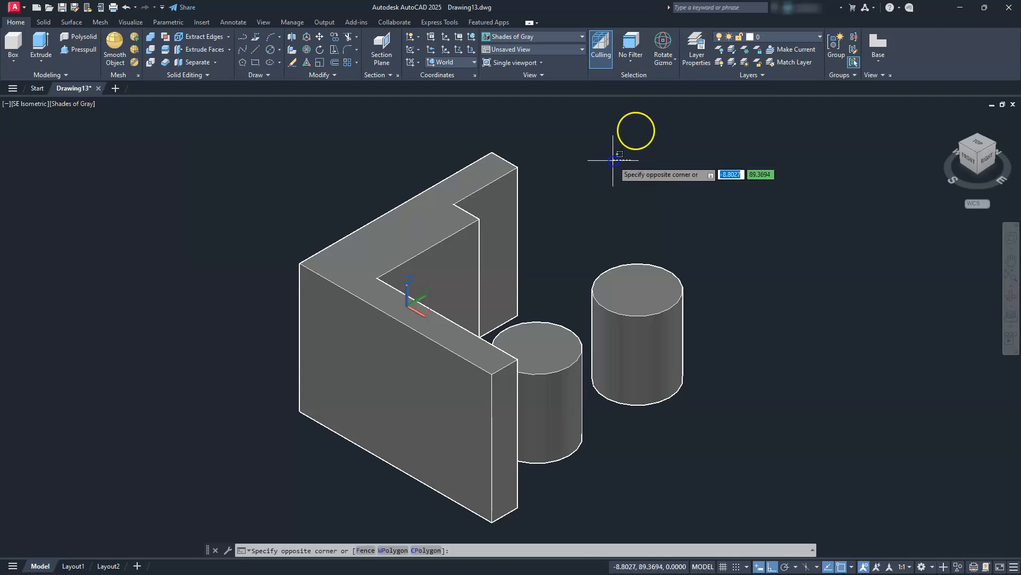
{"action": "left_click", "coordinate": [614, 157]}
Rotate the L-shaped solid 90 degrees about the X axis so its stepped wall stands upright on the base.
{"action": "left_click", "coordinate": [471, 225]}
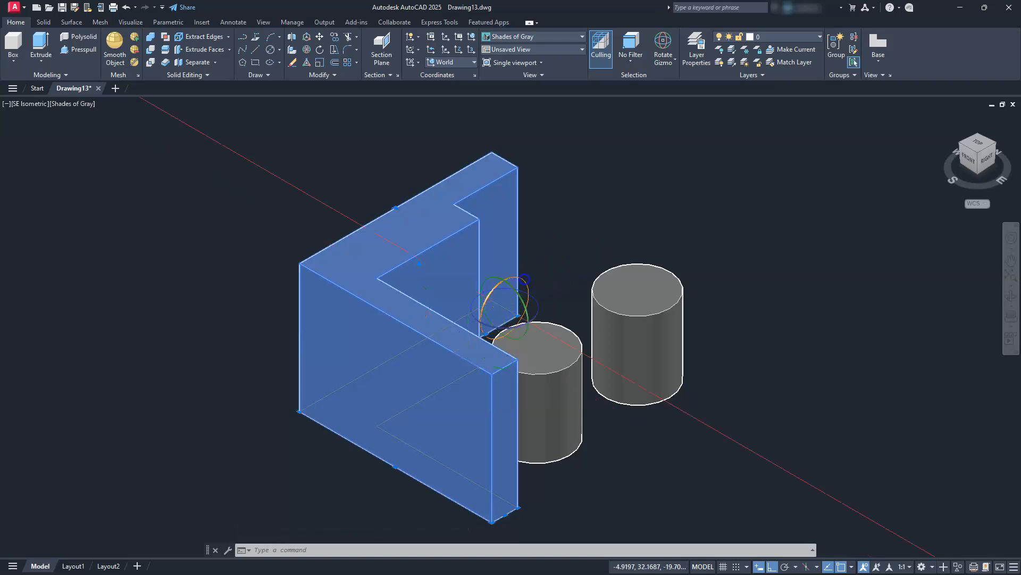
{"action": "left_click", "coordinate": [525, 279]}
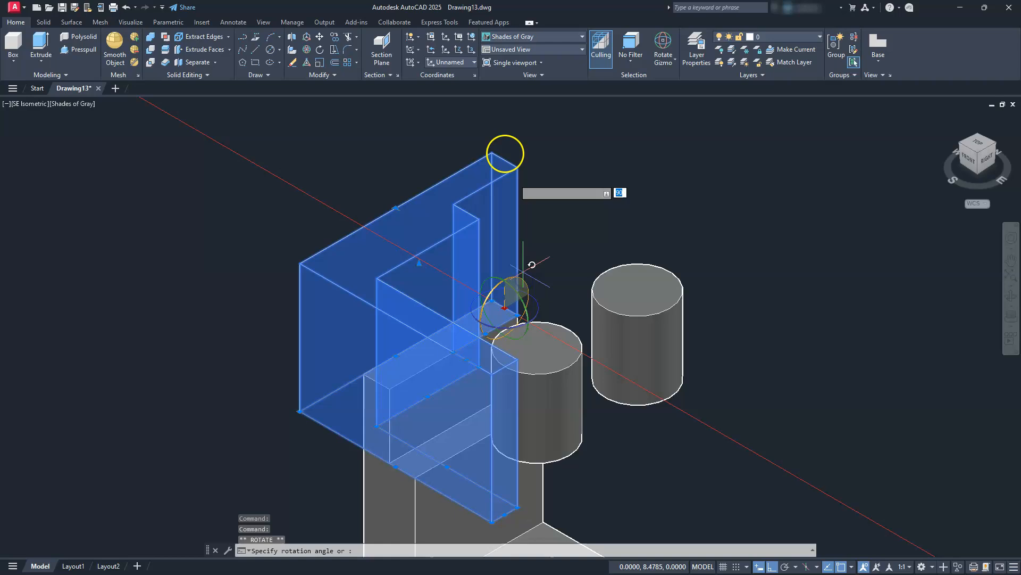
{"action": "left_click", "coordinate": [506, 116]}
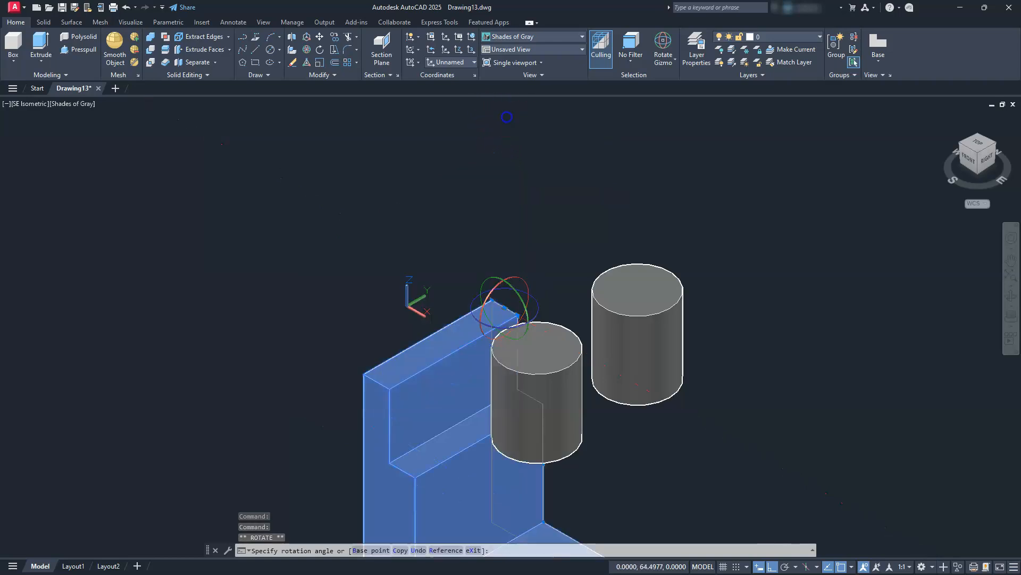
{"action": "key", "text": "Escape"}
{"action": "middle_click_drag", "start_coordinate": [445, 319], "coordinate": [402, 169]}
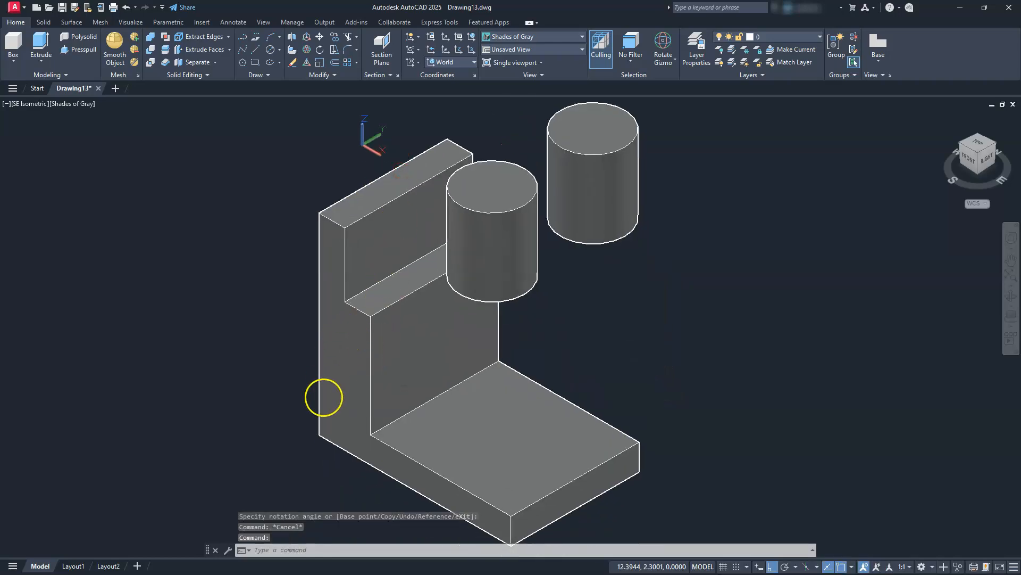
{"action": "middle_click_drag", "start_coordinate": [361, 466], "coordinate": [362, 438]}
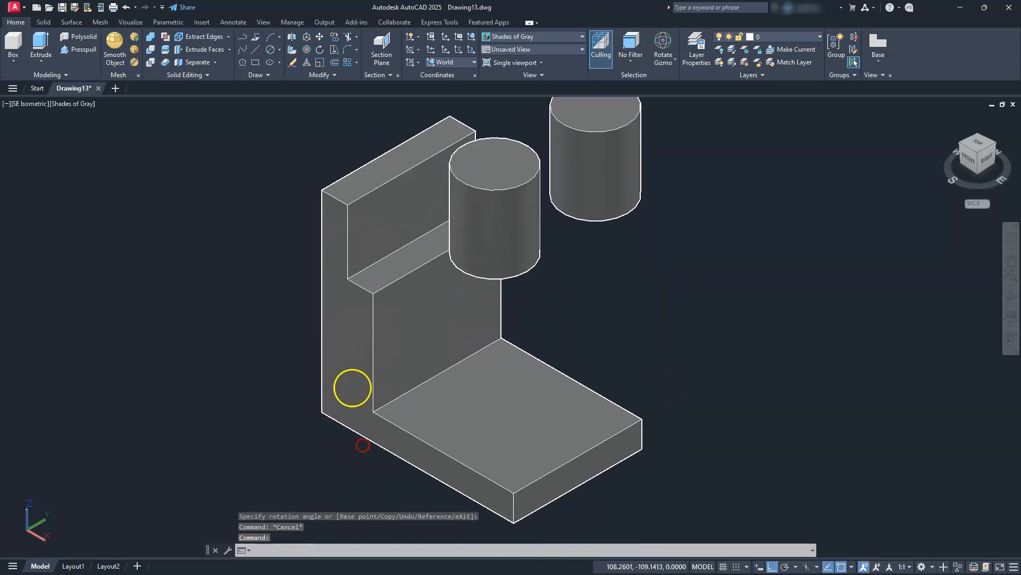
{"action": "left_click", "coordinate": [344, 212]}
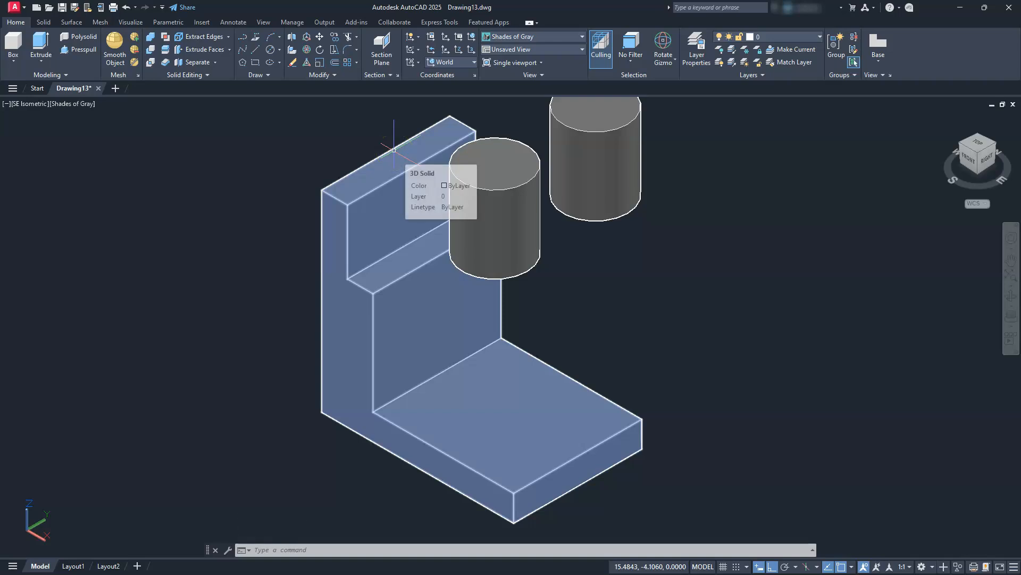
{"action": "key", "text": "Escape"}
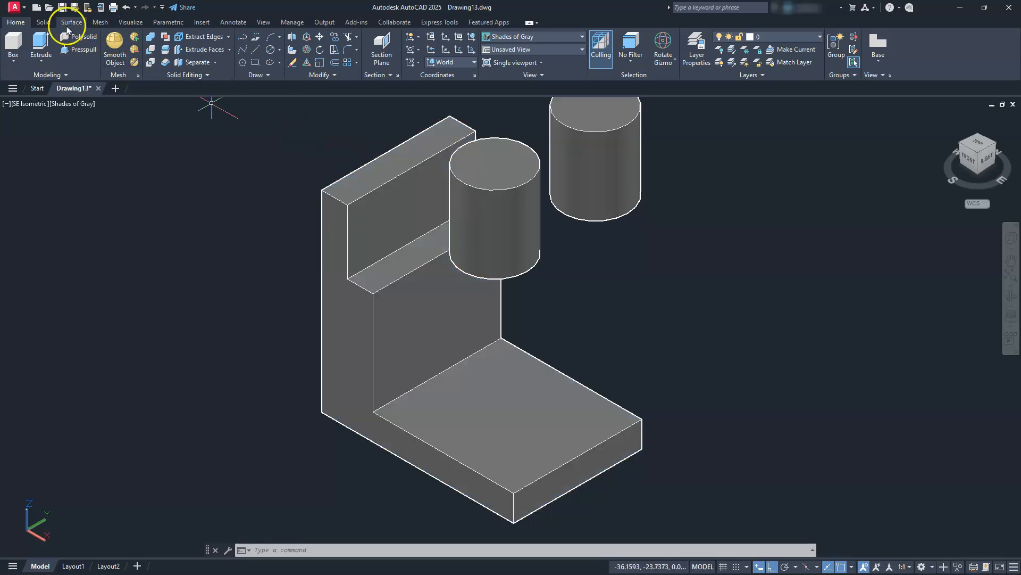
Fillet the two vertical edges at the base's free end and the two top corner edges of the wall with radius 25.
{"action": "left_click", "coordinate": [44, 23]}
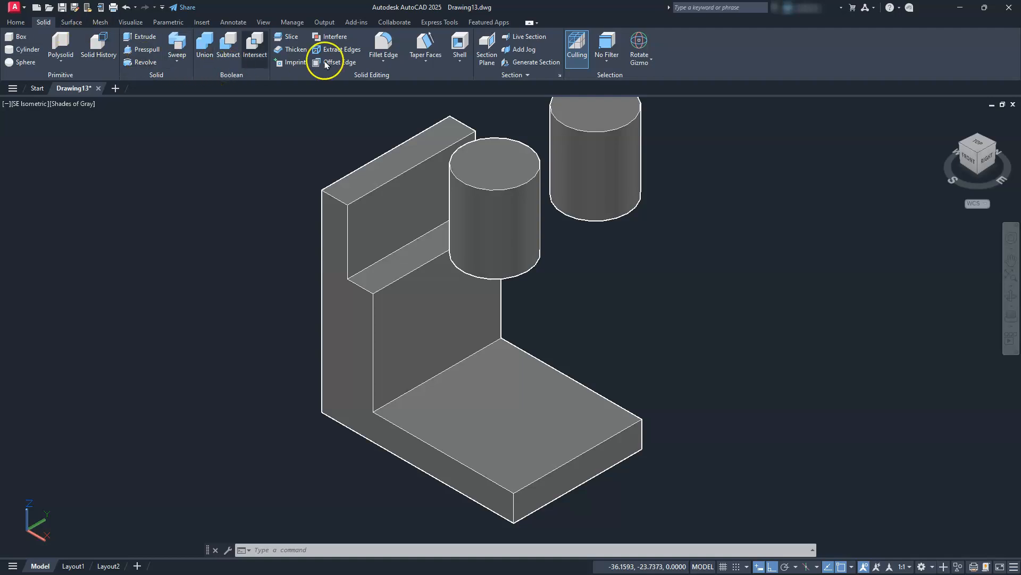
{"action": "left_click", "coordinate": [384, 43]}
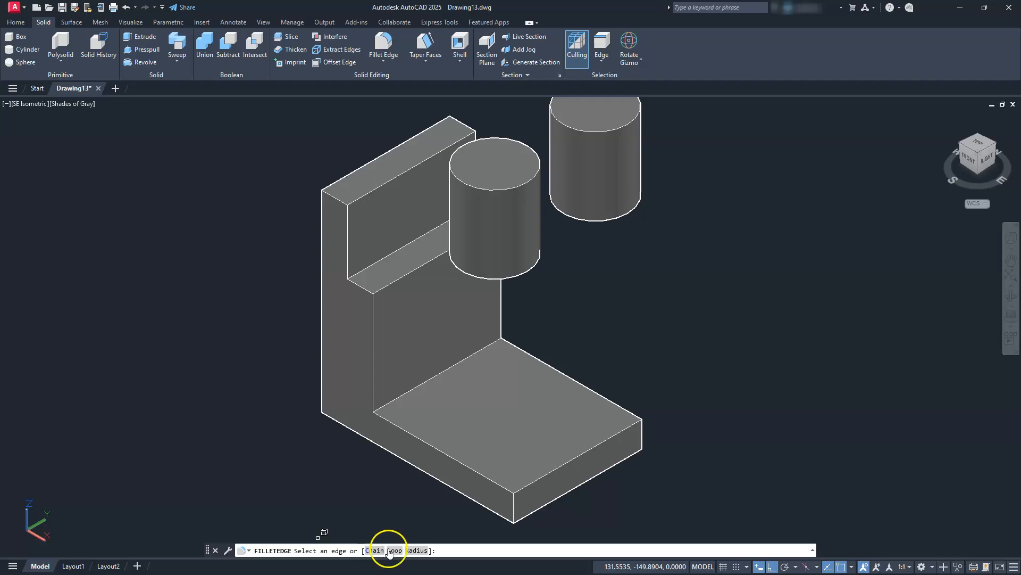
{"action": "left_click", "coordinate": [415, 550]}
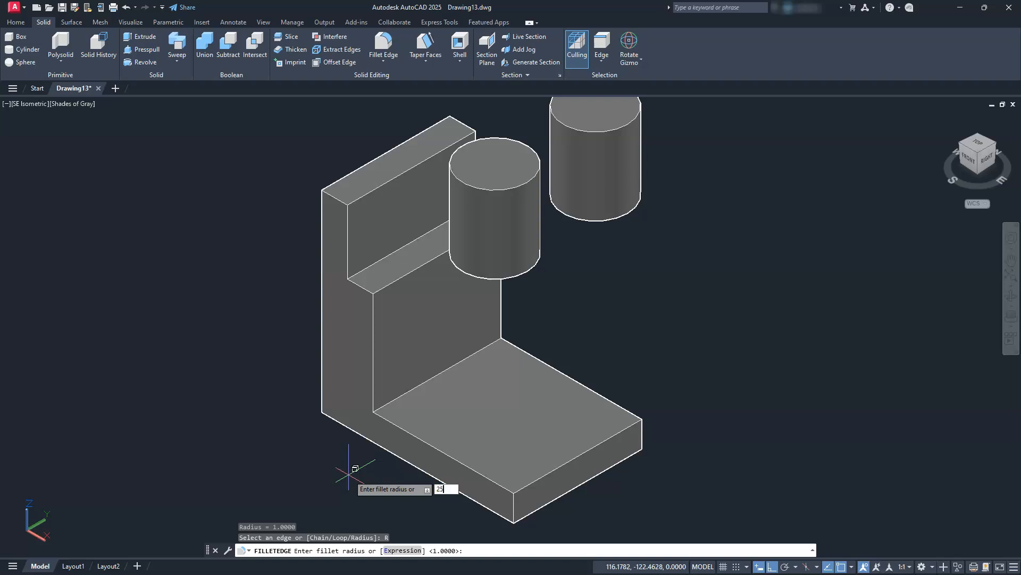
{"action": "key", "text": "Return"}
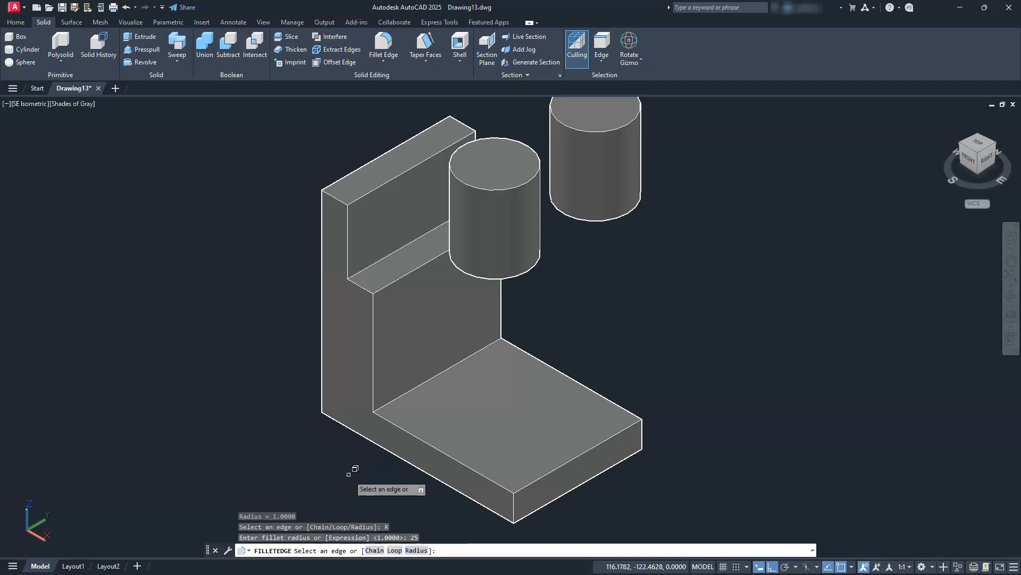
{"action": "left_click", "coordinate": [514, 506]}
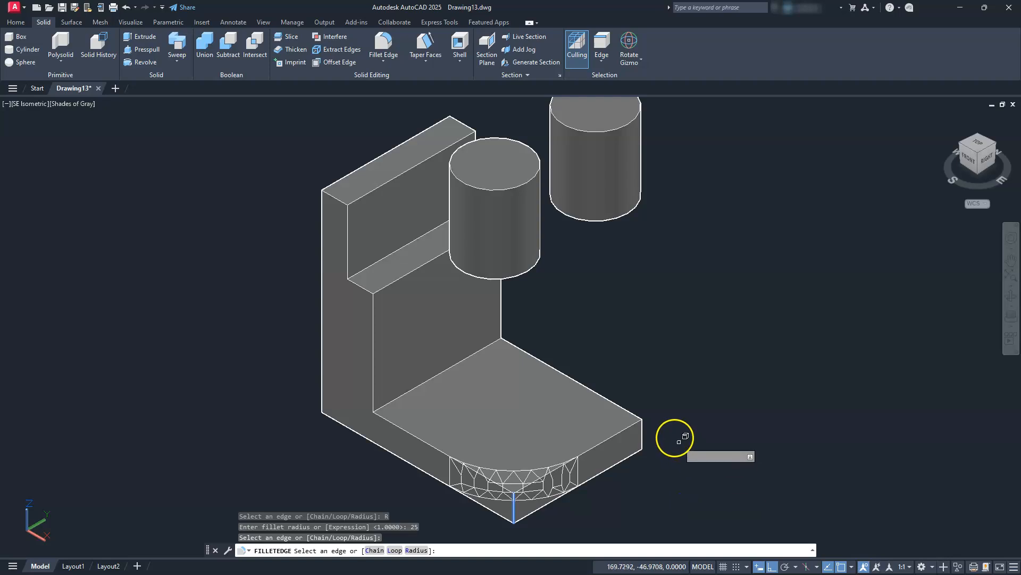
{"action": "left_click", "coordinate": [647, 436]}
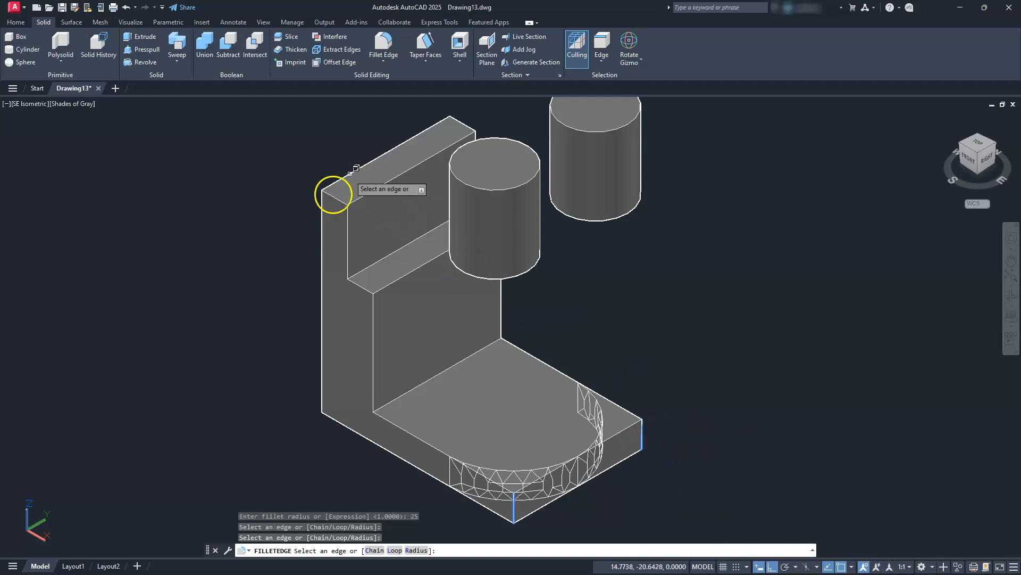
{"action": "left_click", "coordinate": [333, 197]}
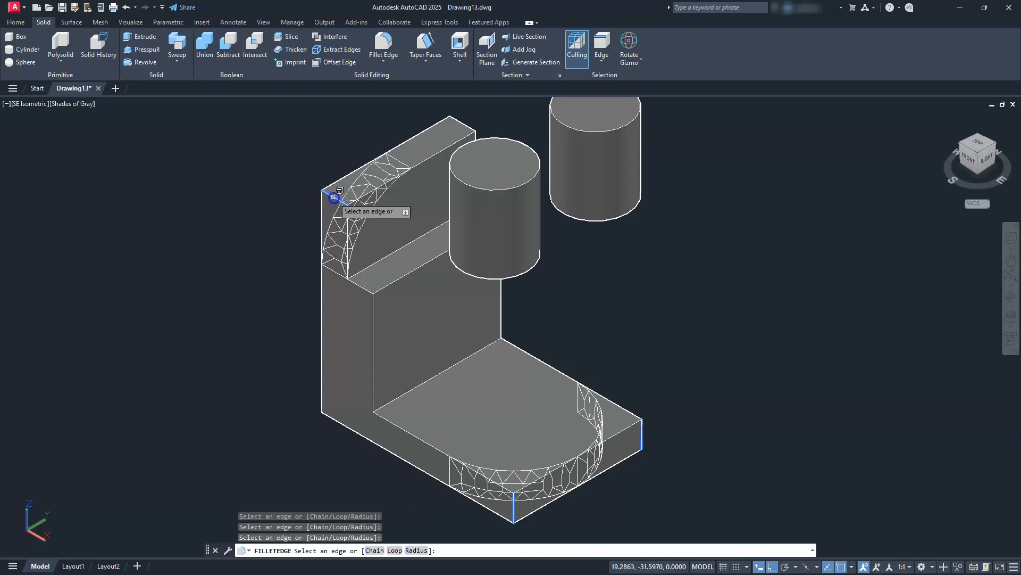
{"action": "left_click", "coordinate": [464, 124]}
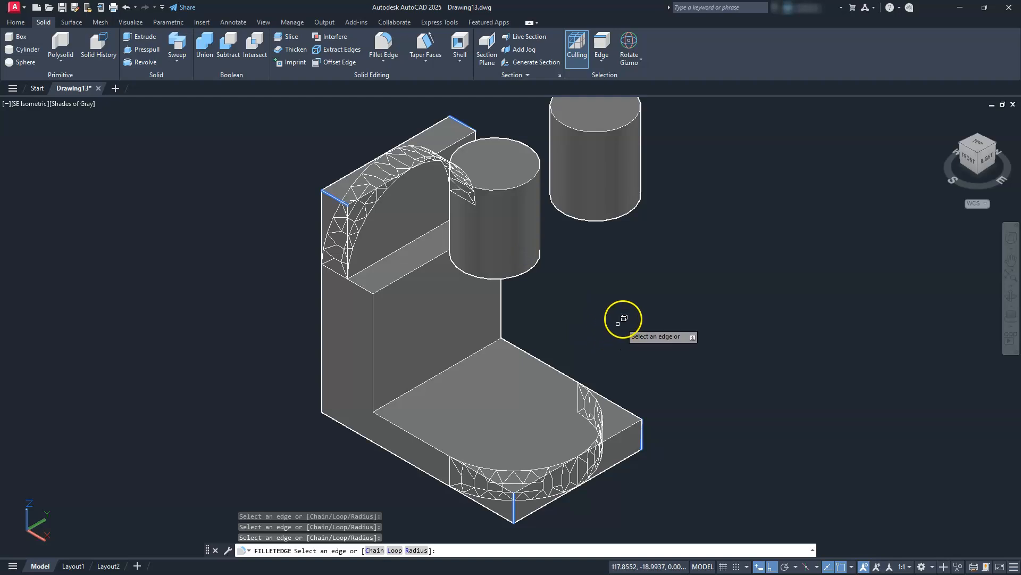
{"action": "key", "text": "Return"}
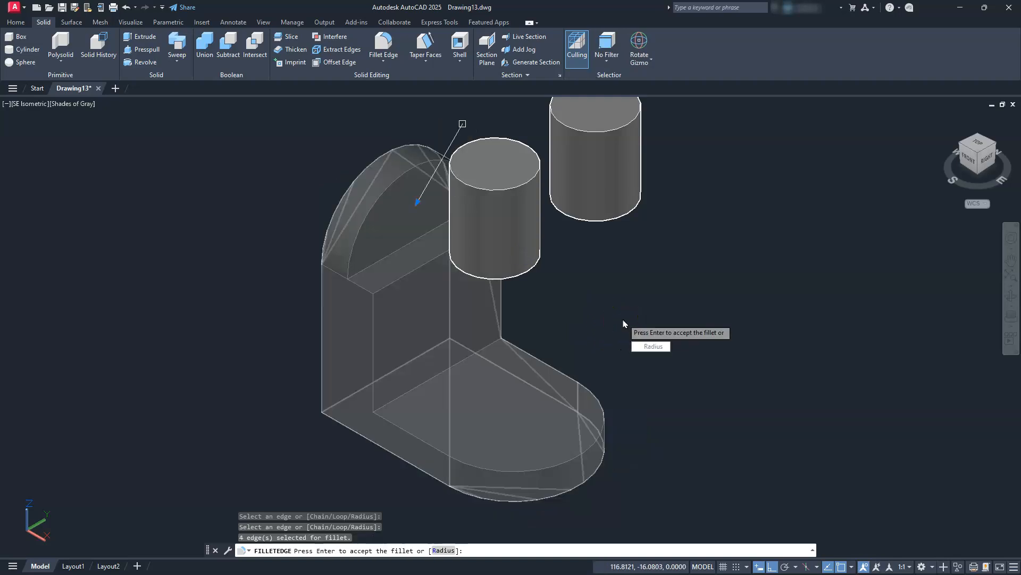
{"action": "key", "text": "Return"}
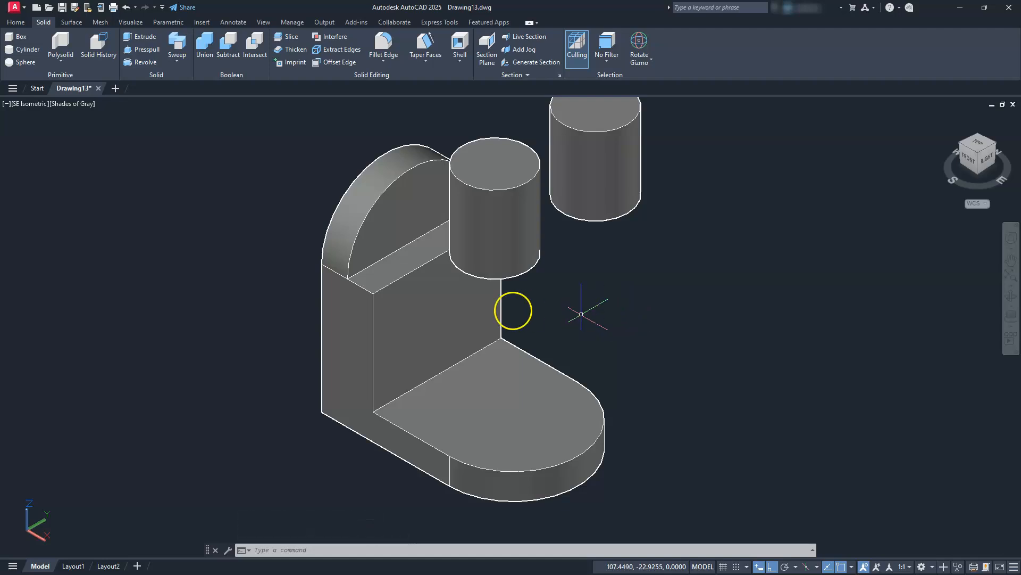
Move the nearer cylinder by its top-face centre to the centre of the base's rounded end.
{"action": "left_click", "coordinate": [473, 193]}
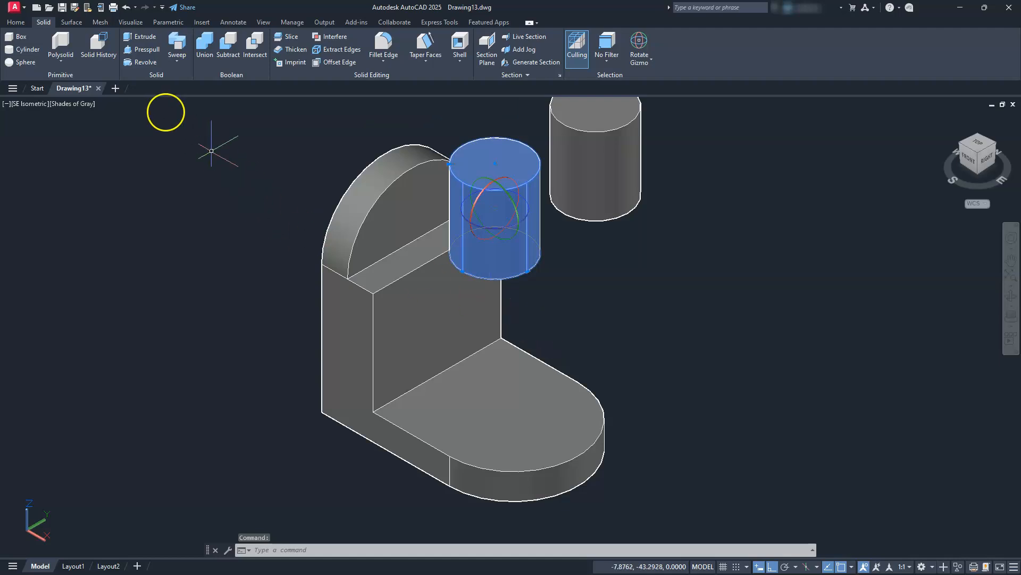
{"action": "left_click", "coordinate": [11, 23]}
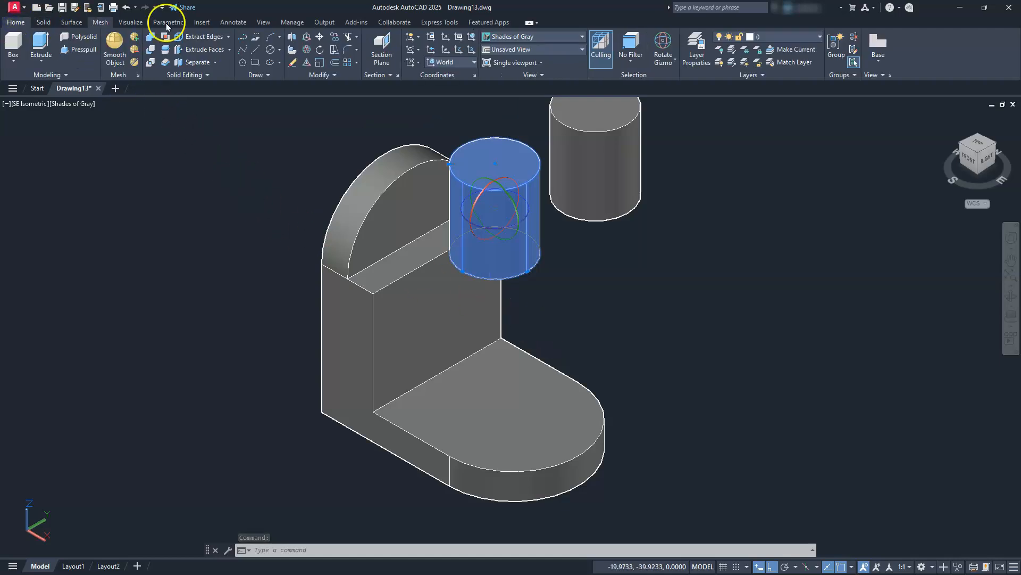
{"action": "left_click", "coordinate": [320, 37]}
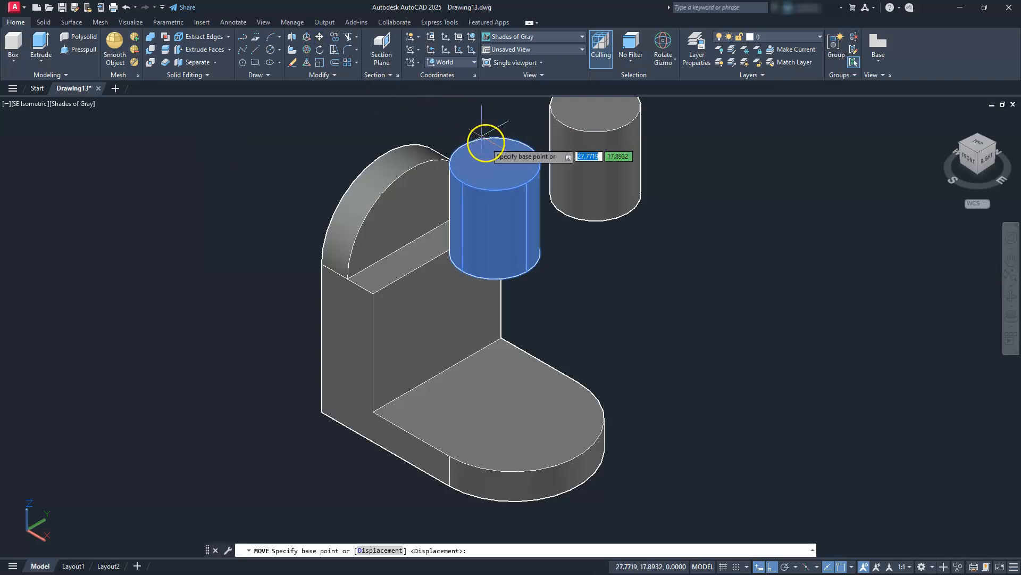
{"action": "left_click", "coordinate": [495, 164]}
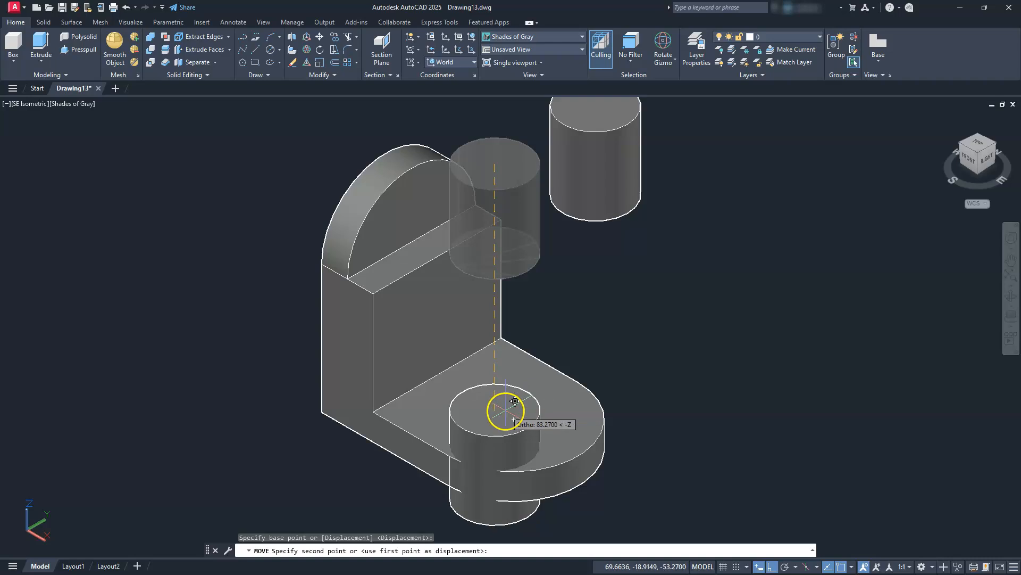
{"action": "left_click", "coordinate": [513, 419]}
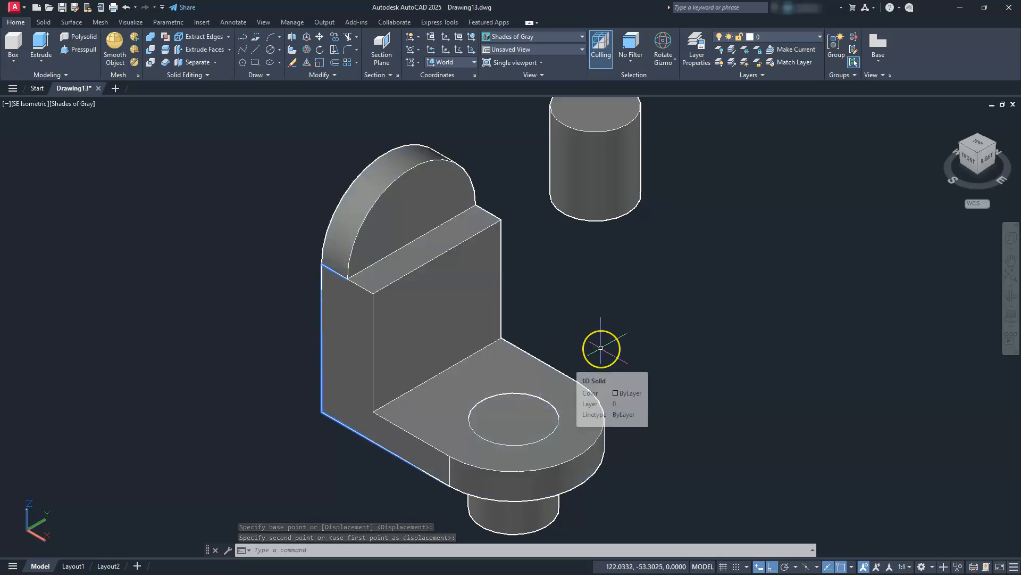
Rotate the remaining upright cylinder 90 degrees about the Y axis so it lies horizontally.
{"action": "middle_click_drag", "start_coordinate": [566, 298], "coordinate": [631, 353]}
{"action": "left_click", "coordinate": [646, 202]}
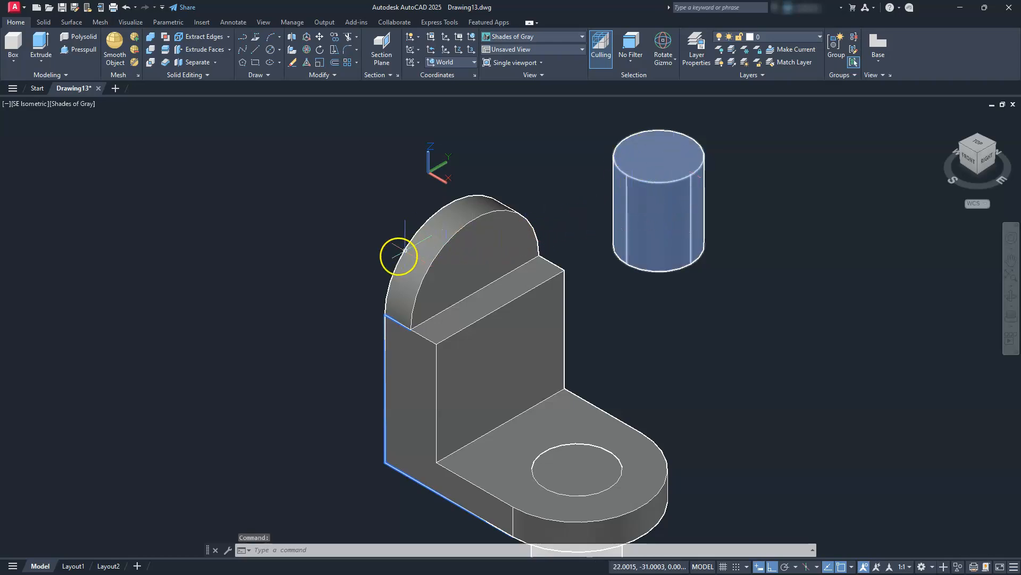
{"action": "key", "text": "Escape"}
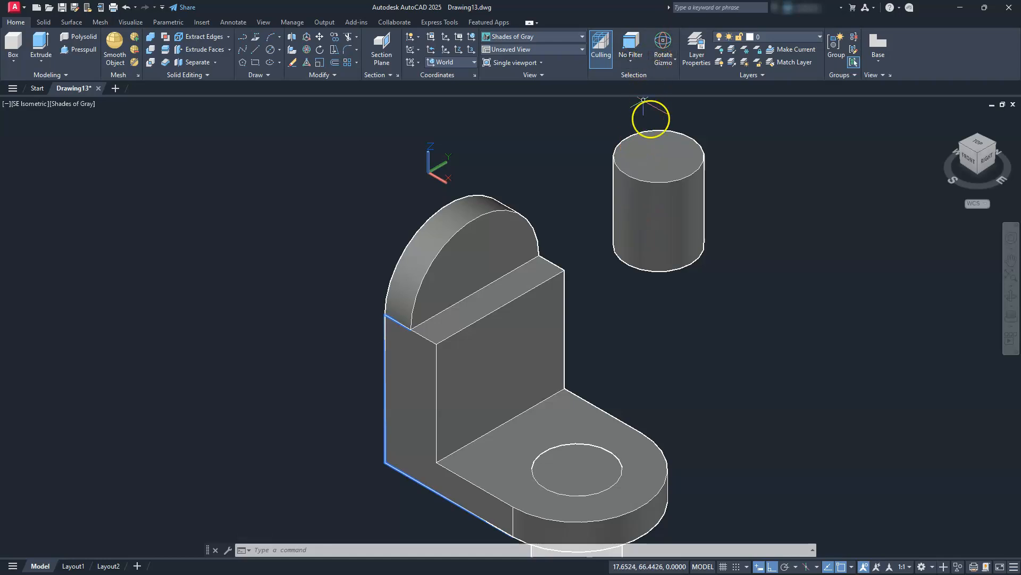
{"action": "left_click", "coordinate": [646, 207]}
{"action": "left_click_drag", "start_coordinate": [647, 210], "coordinate": [647, 302]}
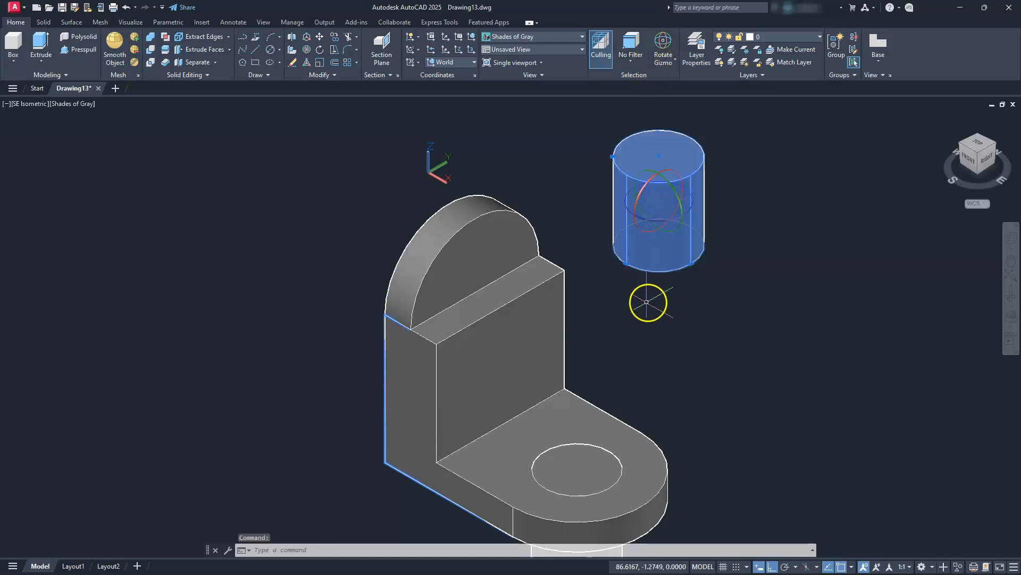
{"action": "left_click", "coordinate": [674, 194]}
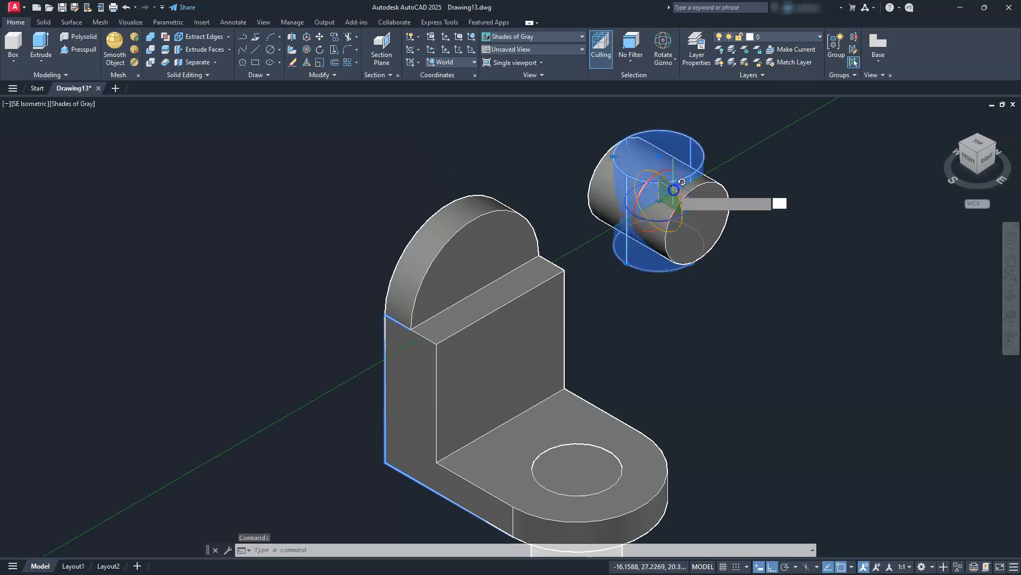
{"action": "left_click", "coordinate": [672, 108]}
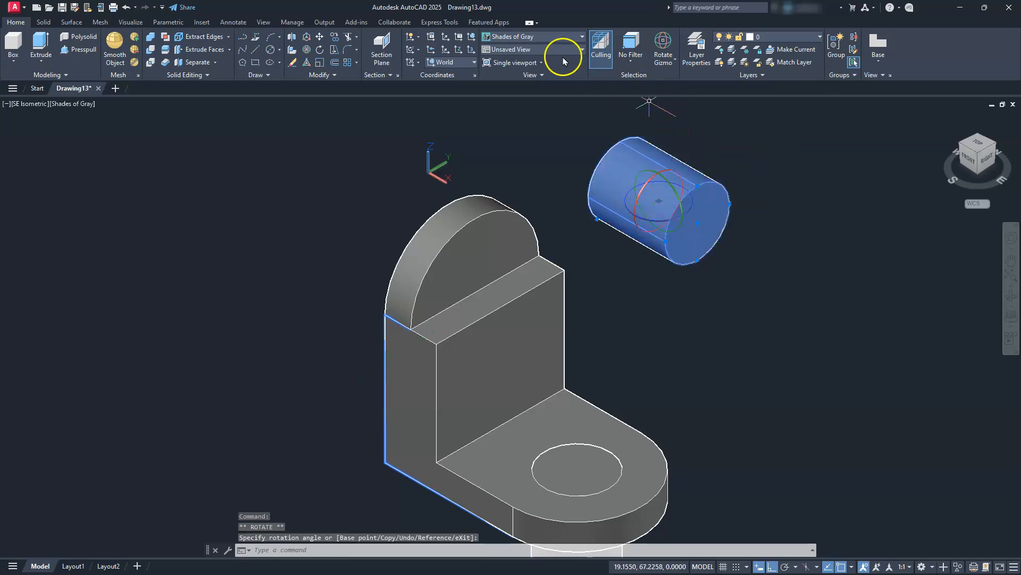
Move the horizontal cylinder by its rear-face centre to the centre of the rear arc on the wall's rounded top.
{"action": "left_click", "coordinate": [320, 36]}
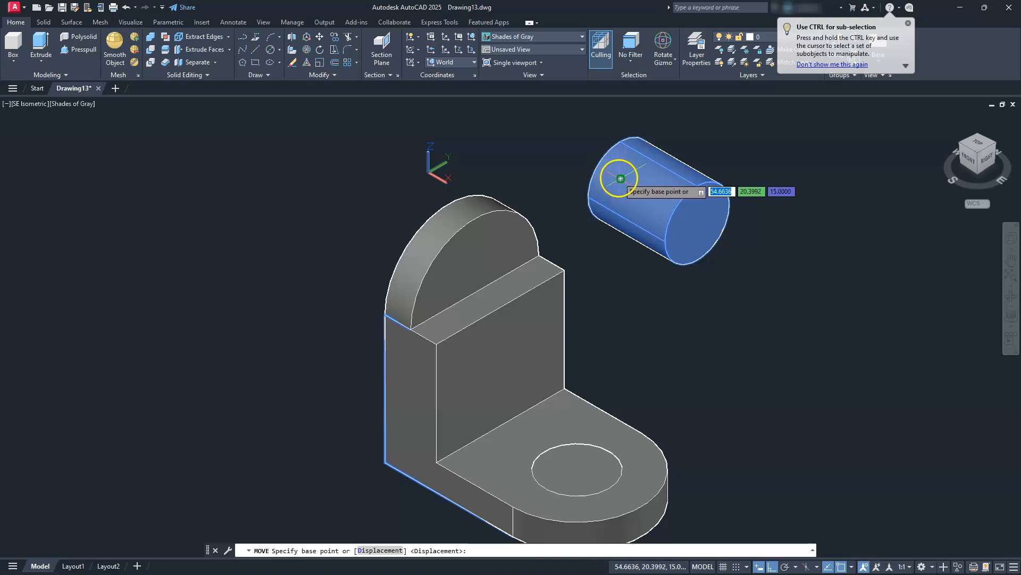
{"action": "left_click", "coordinate": [621, 179]}
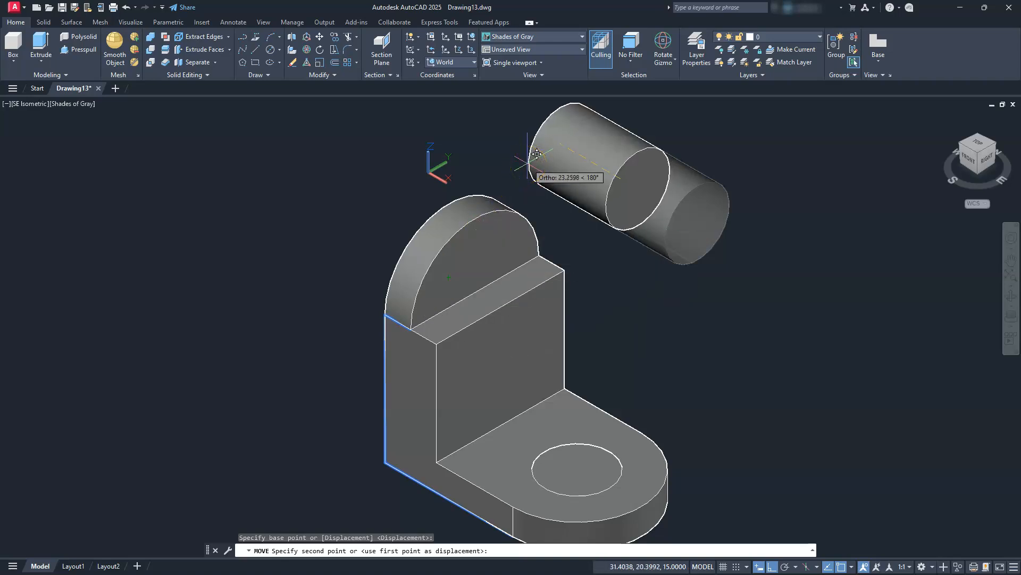
{"action": "key", "text": "F8"}
{"action": "right_click", "coordinate": [534, 157], "text": "shift"}
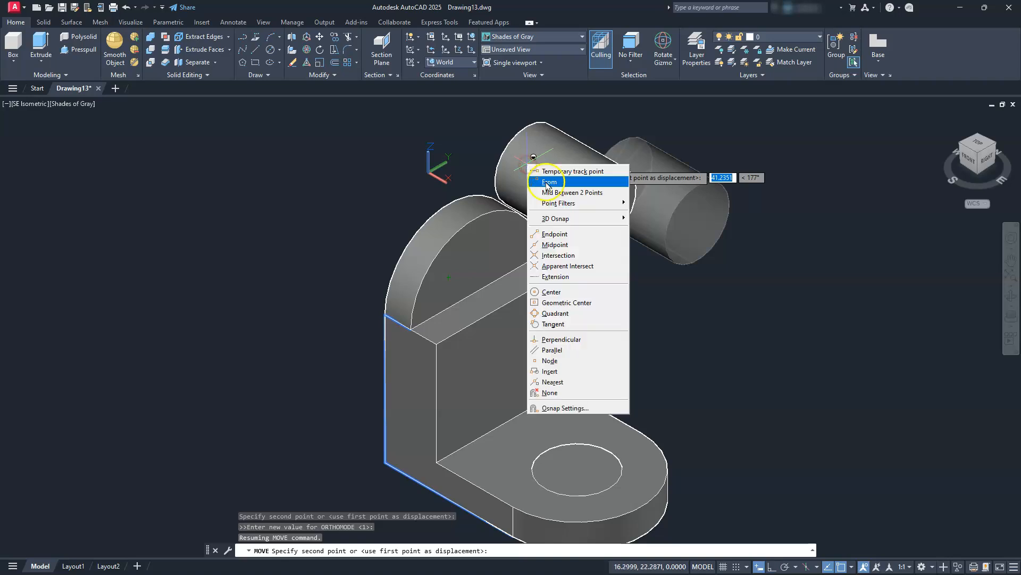
{"action": "left_click", "coordinate": [582, 292]}
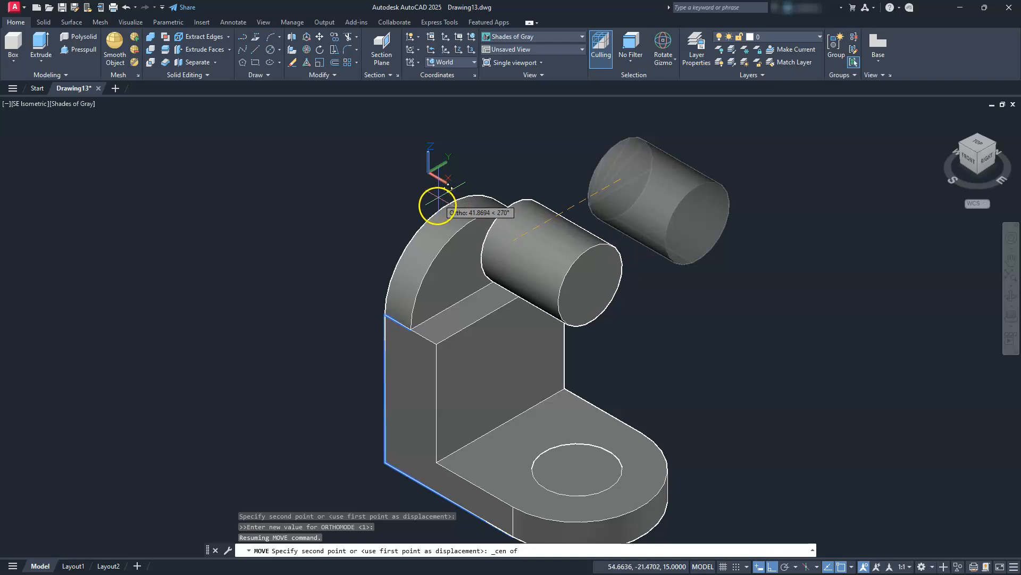
{"action": "left_click", "coordinate": [437, 215]}
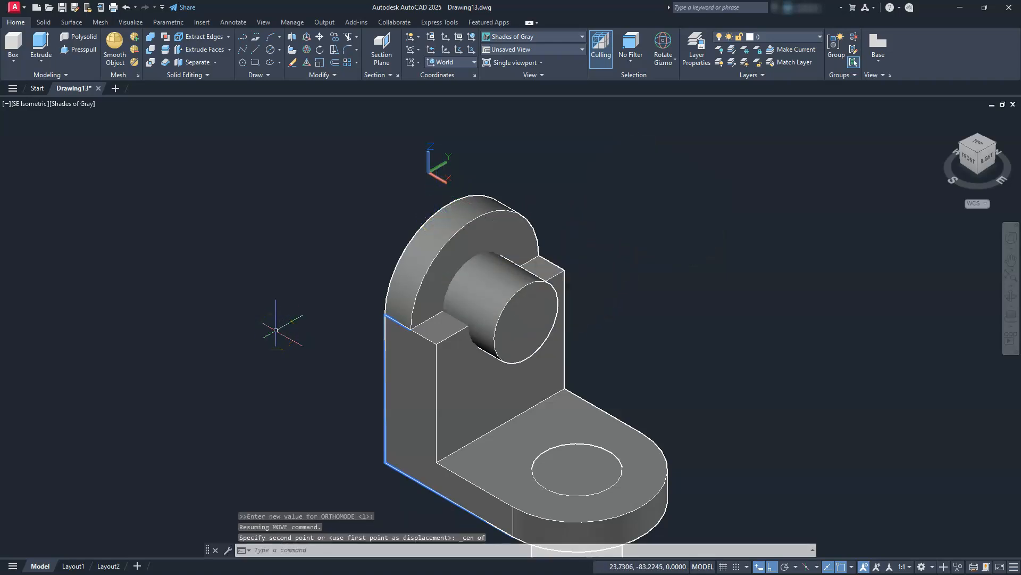
Subtract both cylinders from the bracket to cut round holes through the wall and the base.
{"action": "left_click", "coordinate": [151, 51]}
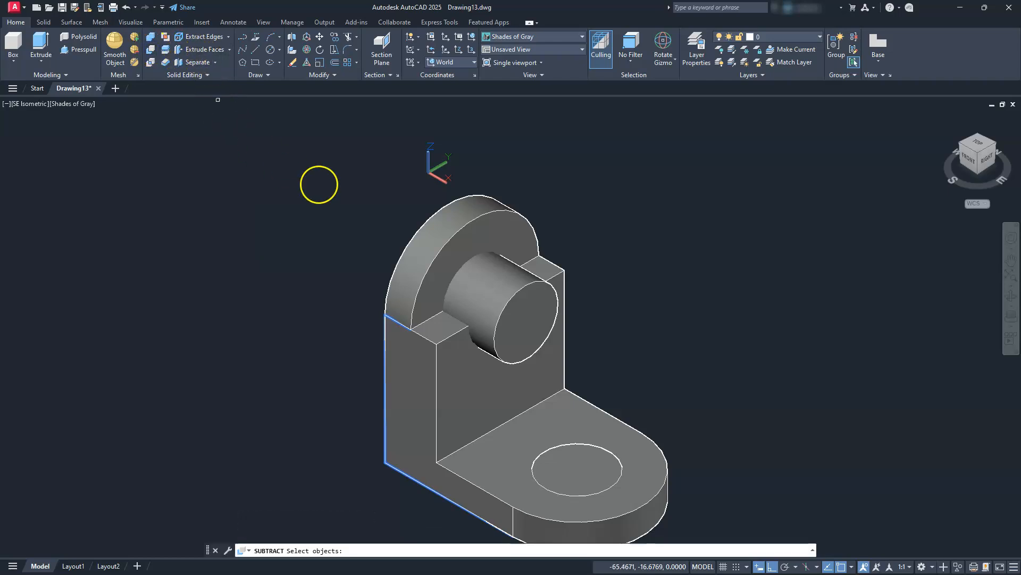
{"action": "left_click", "coordinate": [560, 268]}
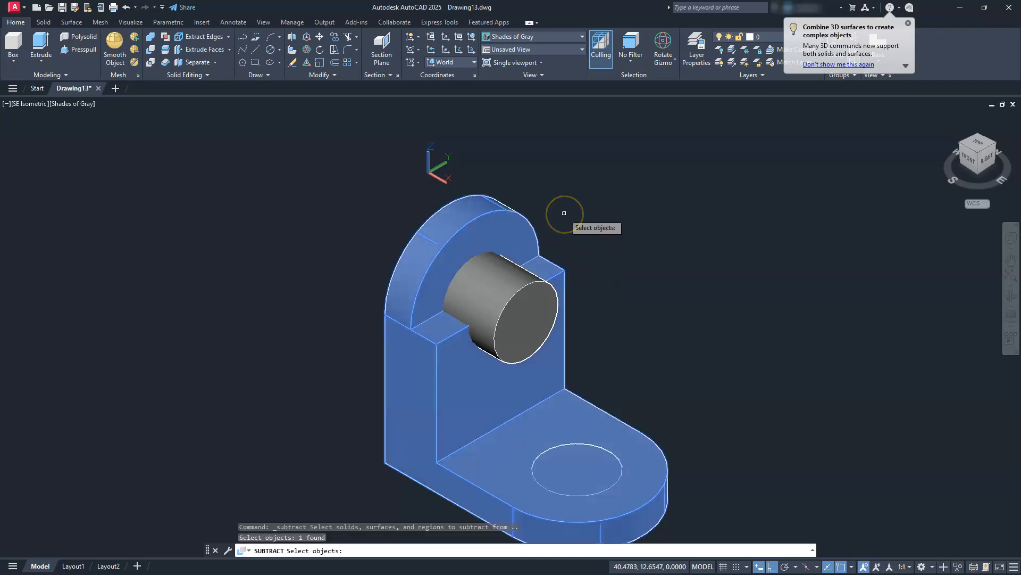
{"action": "key", "text": "Return"}
{"action": "middle_click_drag", "start_coordinate": [583, 285], "coordinate": [573, 221]}
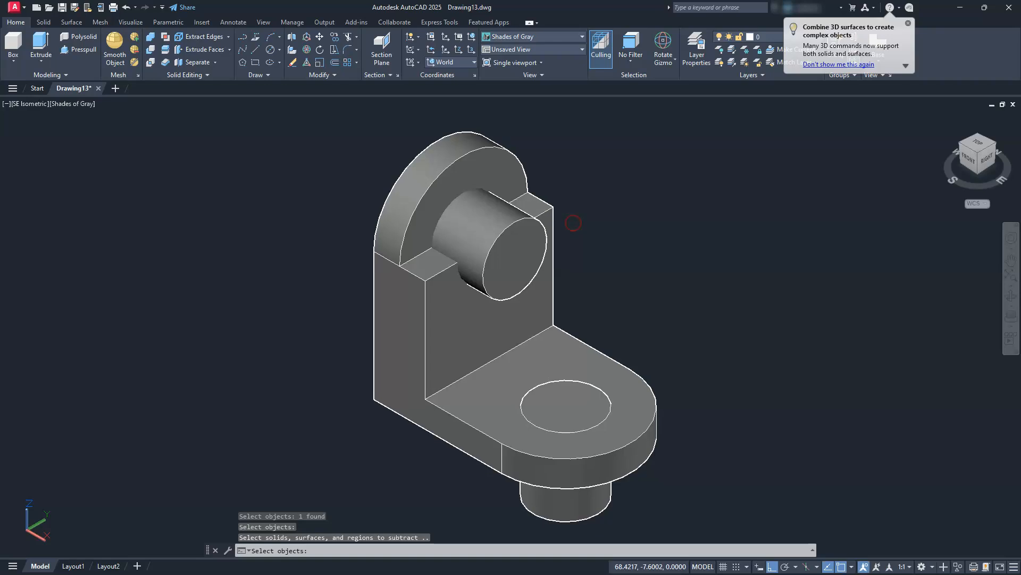
{"action": "left_click", "coordinate": [480, 227]}
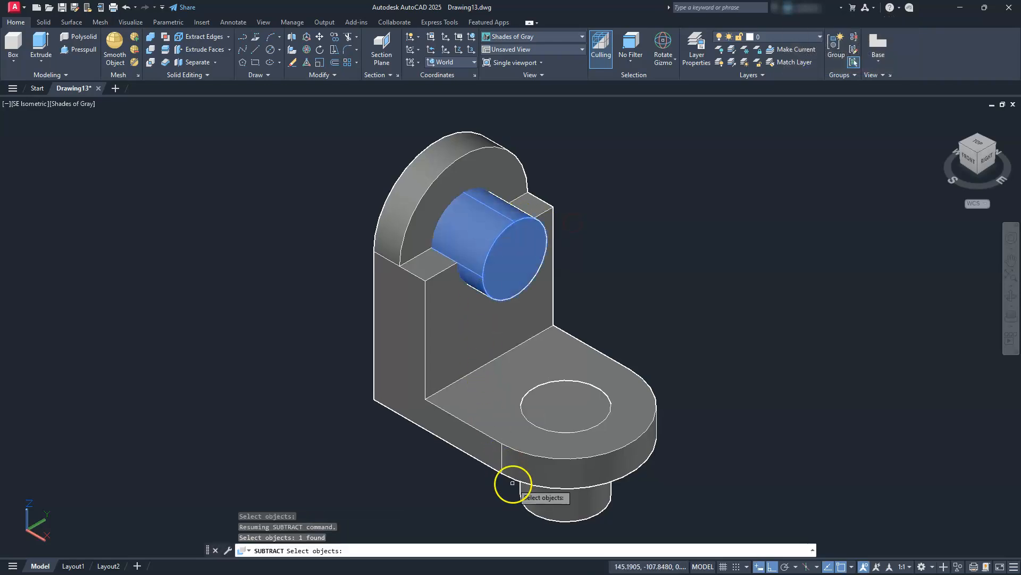
{"action": "left_click", "coordinate": [521, 424]}
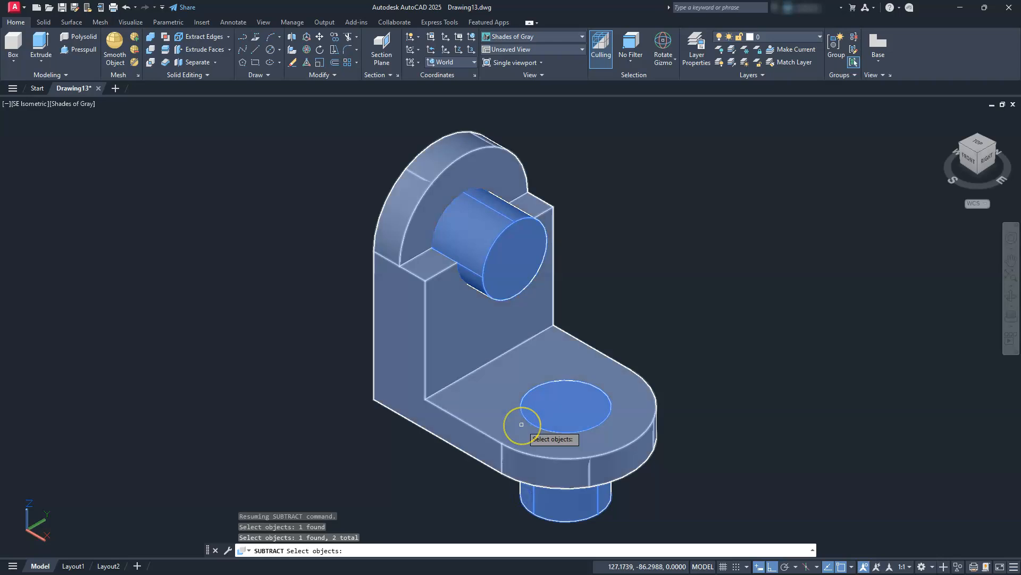
{"action": "key", "text": "Return"}
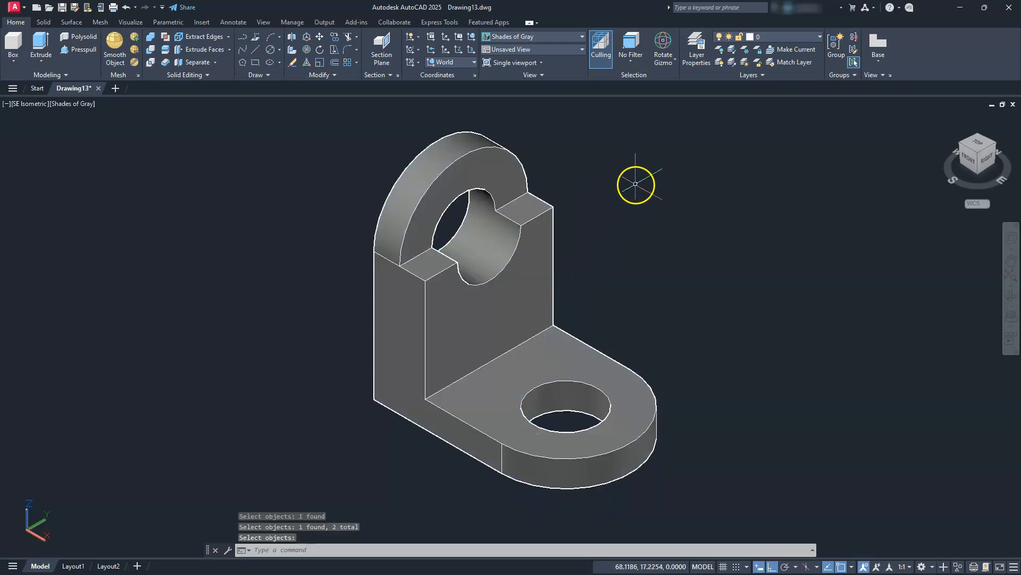
Switch to Layout1 and delete its default viewport.
{"action": "middle_click_drag", "start_coordinate": [629, 200], "coordinate": [627, 212]}
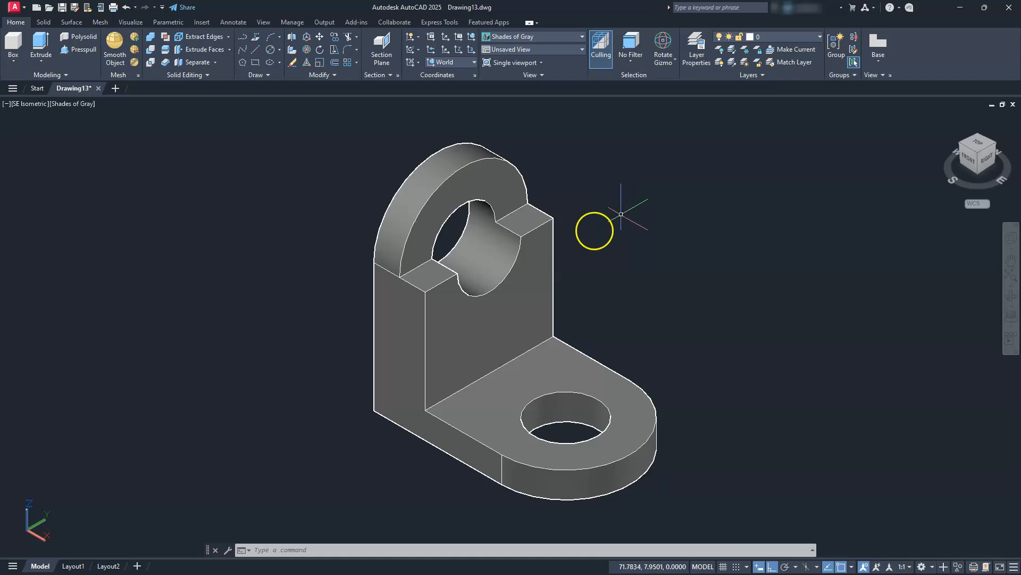
{"action": "left_click", "coordinate": [73, 565]}
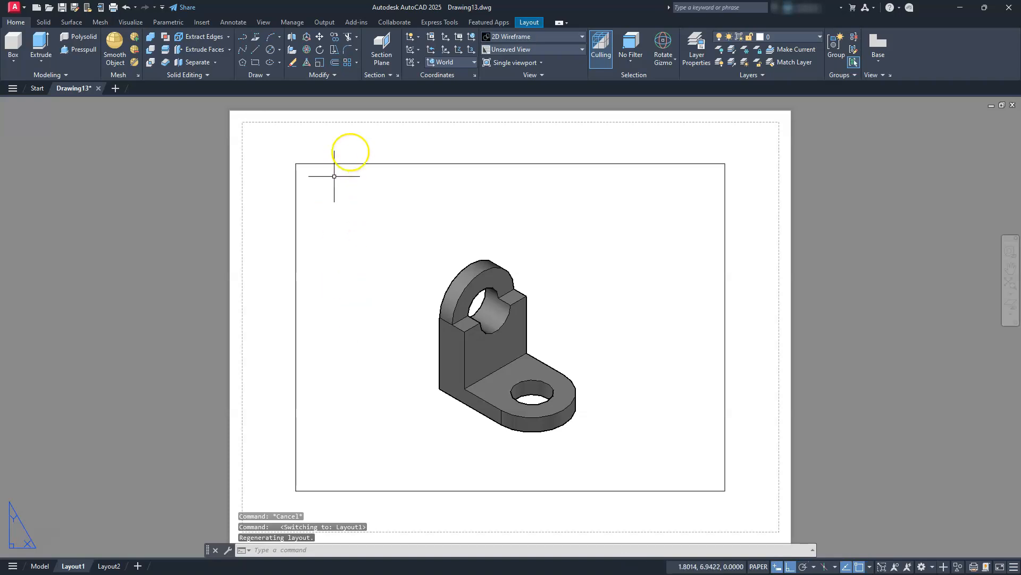
{"action": "left_click", "coordinate": [371, 162]}
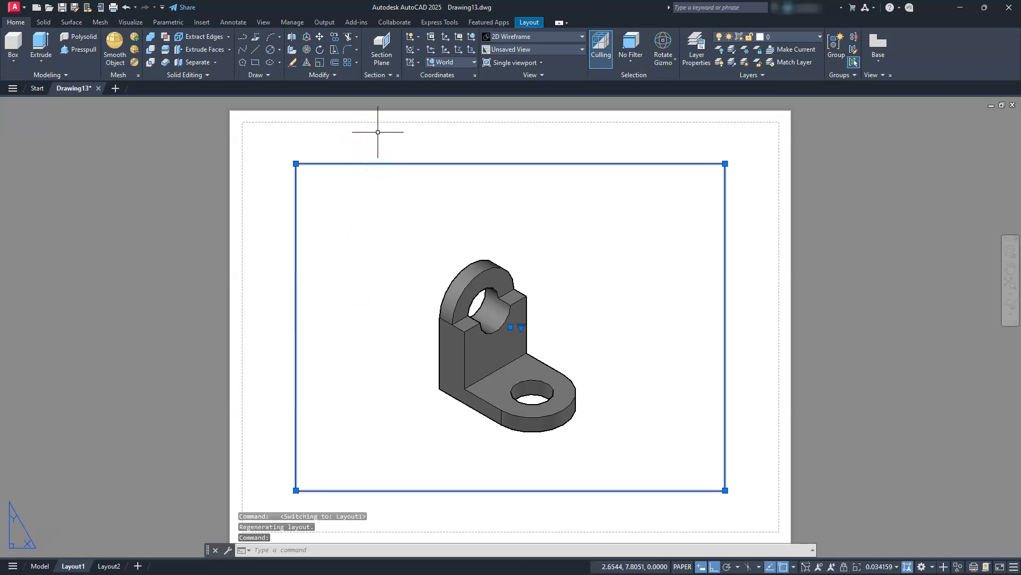
{"action": "key", "text": "Delete"}
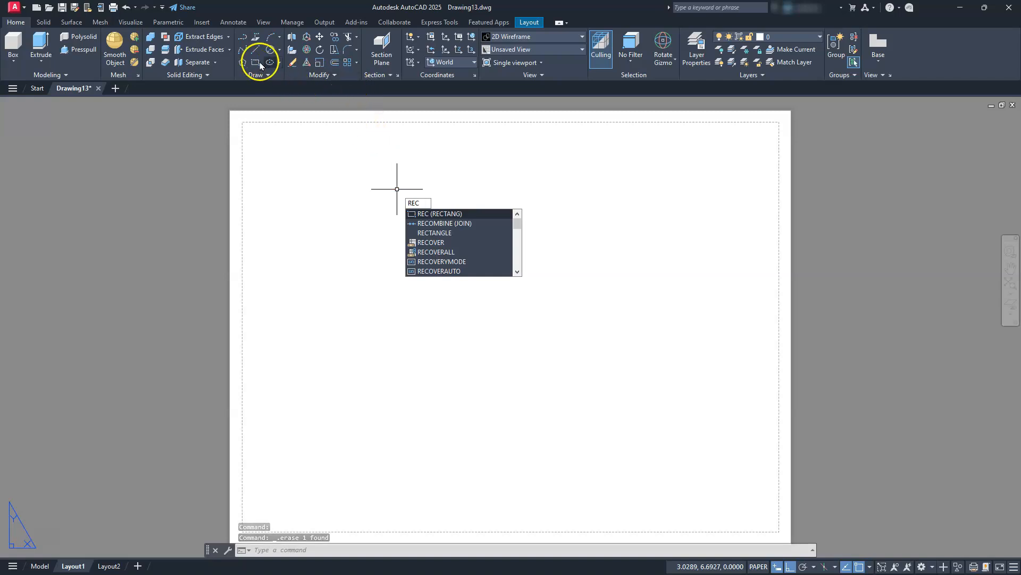
Draw a 17 by 11 rectangle on Layout1 from the origin 0,0 as the sheet outline.
{"action": "left_click", "coordinate": [434, 213]}
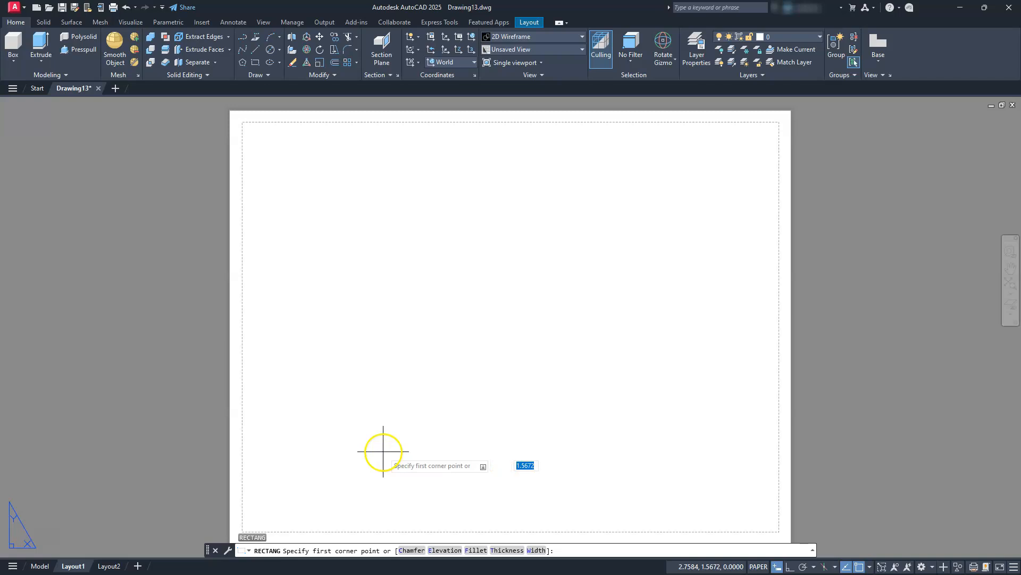
{"action": "type", "text": "0,0"}
{"action": "key", "text": "Return"}
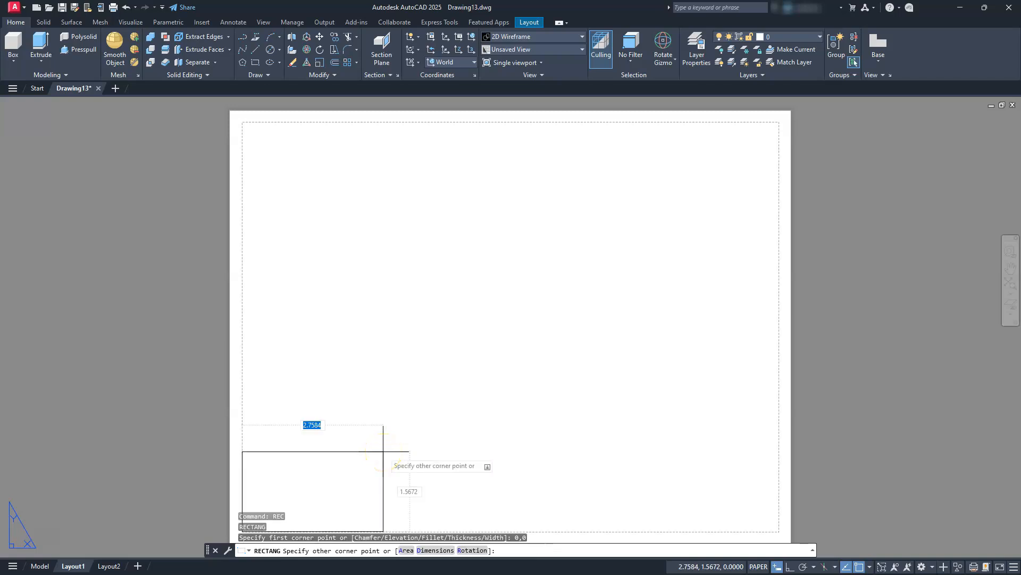
{"action": "type", "text": "11"}
{"action": "key", "text": "Return"}
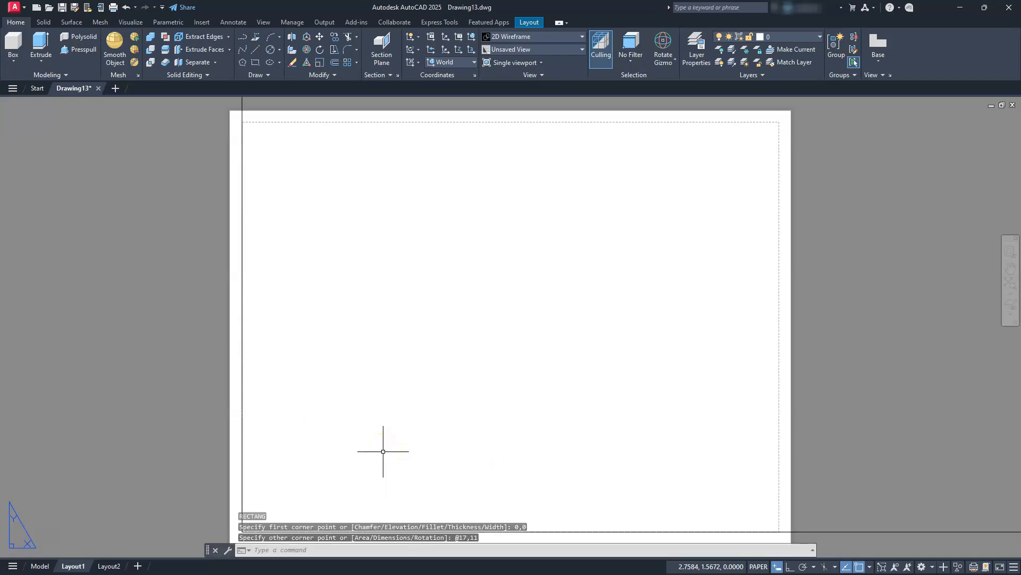
{"action": "scroll", "coordinate": [376, 433], "scroll_direction": "down", "scroll_amount": 4}
{"action": "scroll", "coordinate": [397, 402], "scroll_direction": "up", "scroll_amount": 2}
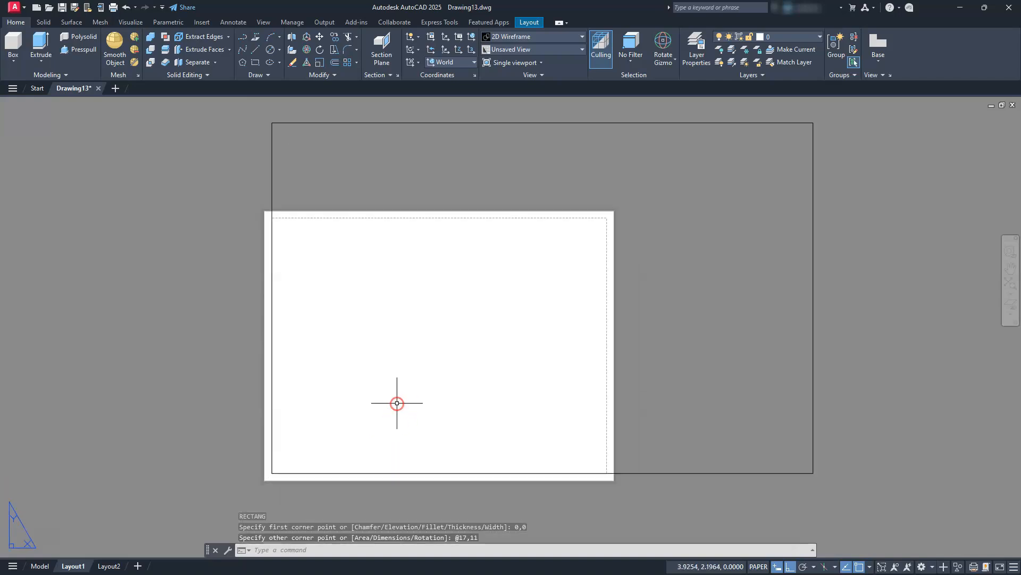
{"action": "key", "text": "Escape"}
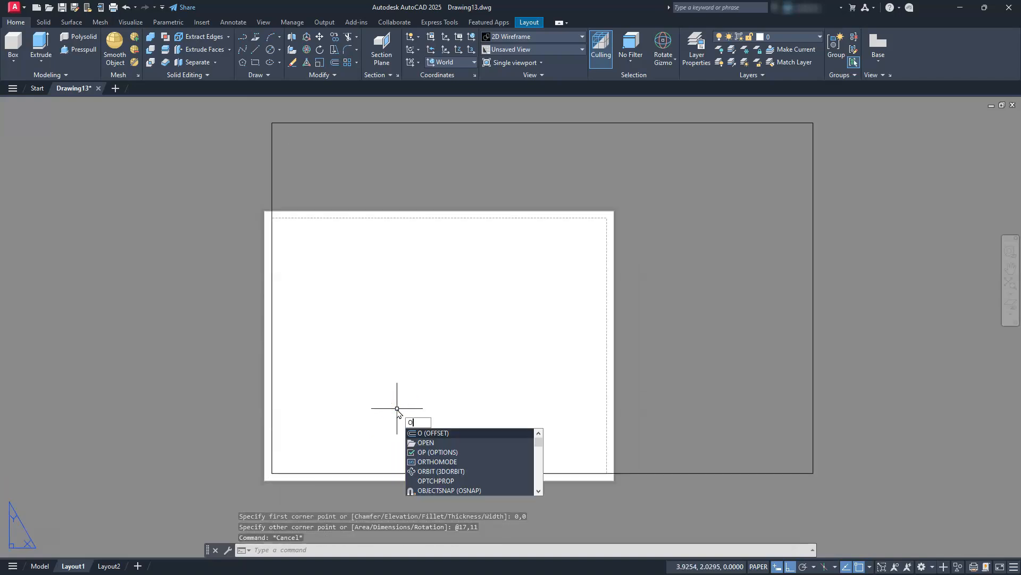
Offset the sheet outline rectangle 0.25 inward to form the inner border.
{"action": "key", "text": "Return"}
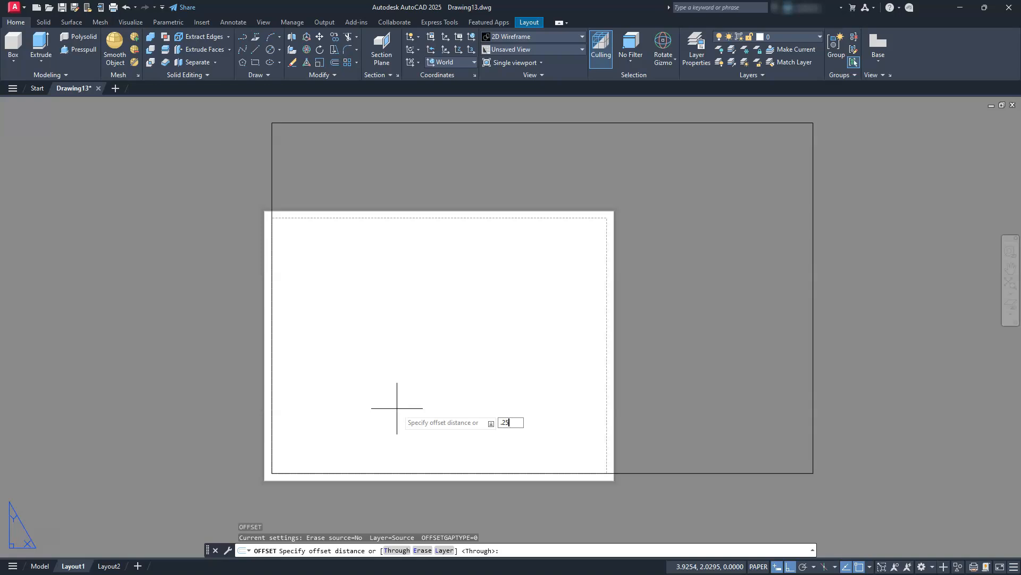
{"action": "key", "text": "Return"}
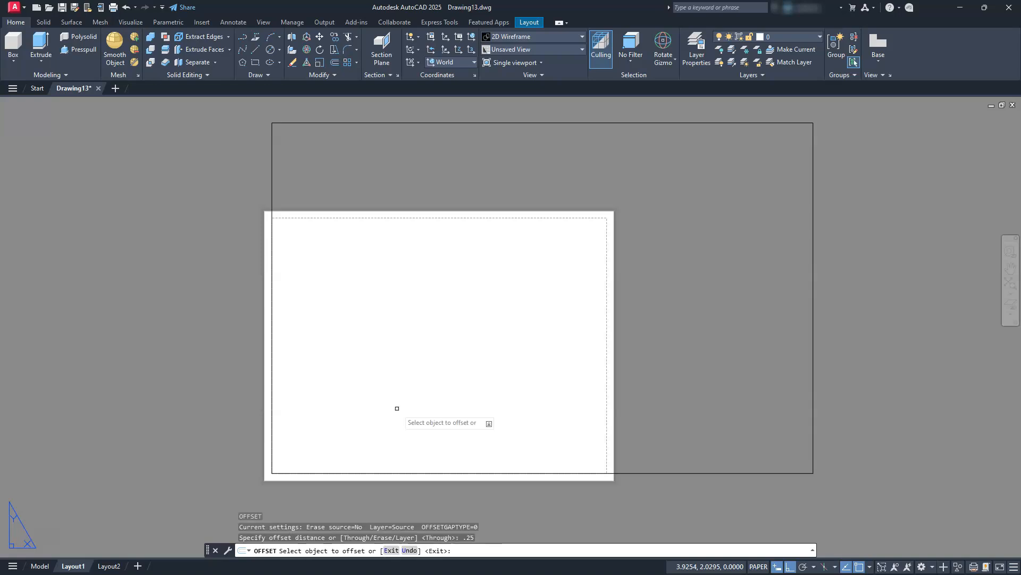
{"action": "left_click", "coordinate": [812, 269]}
{"action": "left_click", "coordinate": [742, 268]}
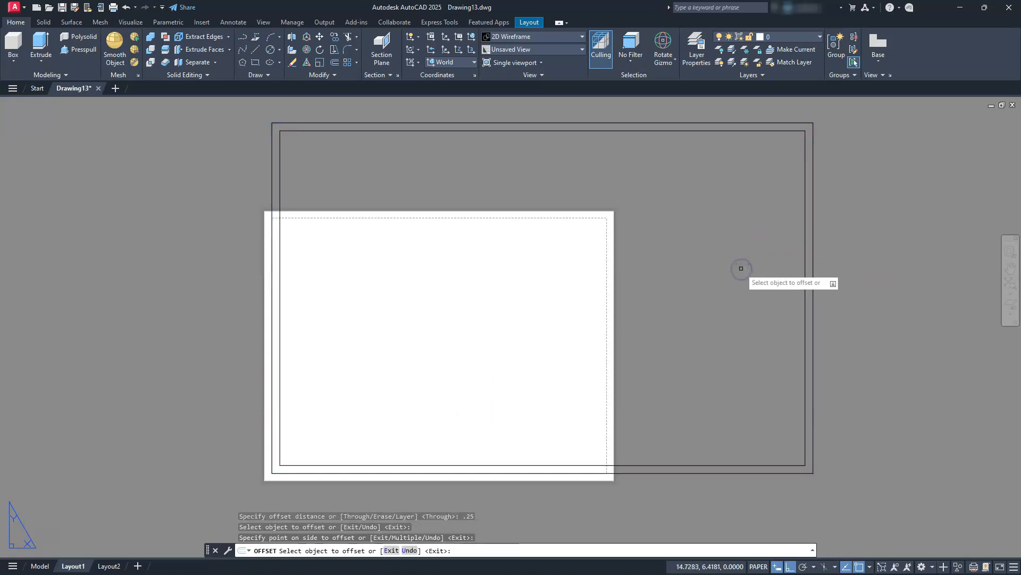
{"action": "key", "text": "Escape"}
{"action": "key", "text": "Escape"}
{"action": "key", "text": "Escape"}
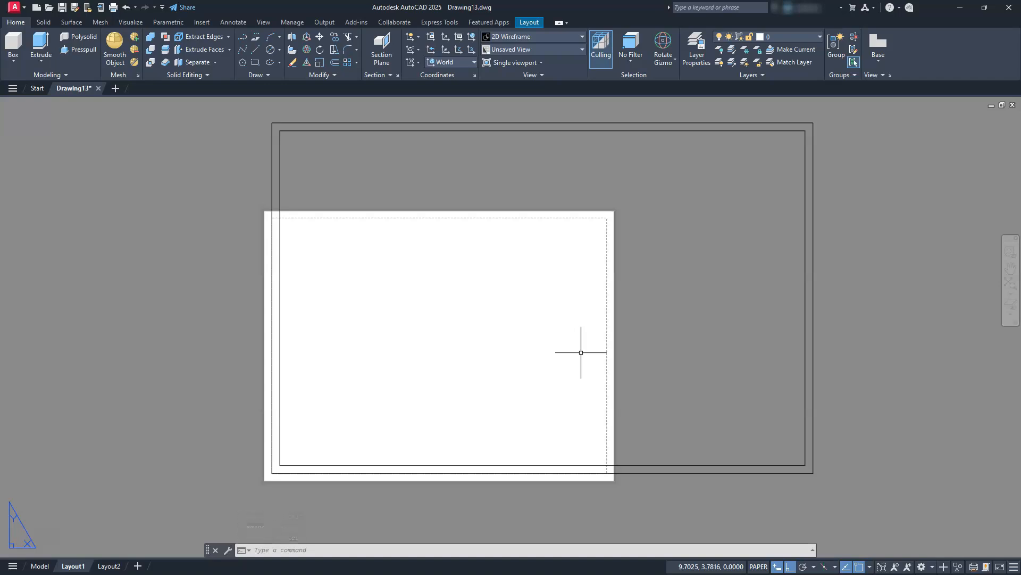
Modify Layout1's page setup to plot with DWG To PDF.pc3 on ANSI full bleed B (17.00 x 11.00 Inches) paper.
{"action": "middle_click_drag", "start_coordinate": [638, 347], "coordinate": [613, 356]}
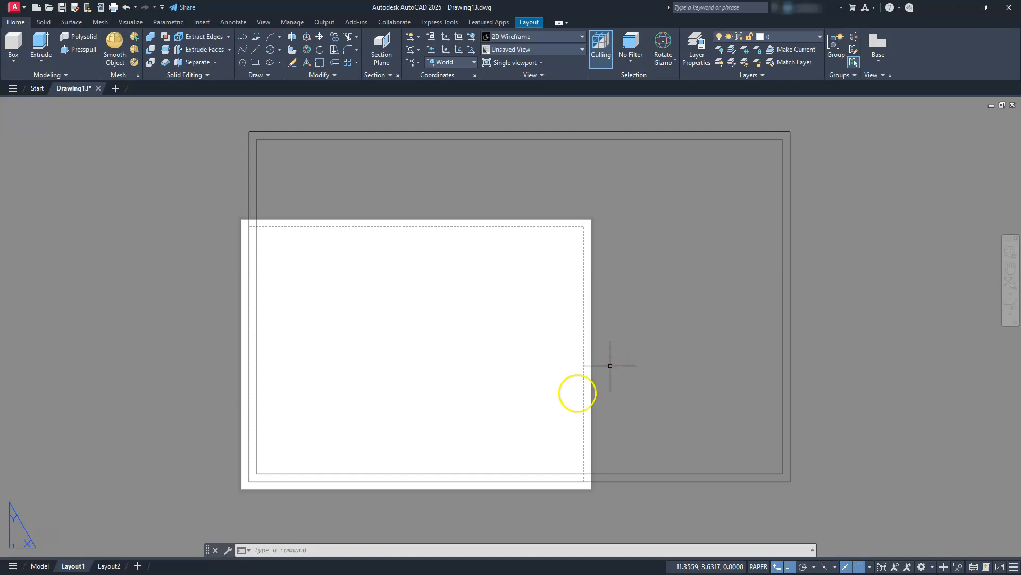
{"action": "right_click", "coordinate": [76, 566]}
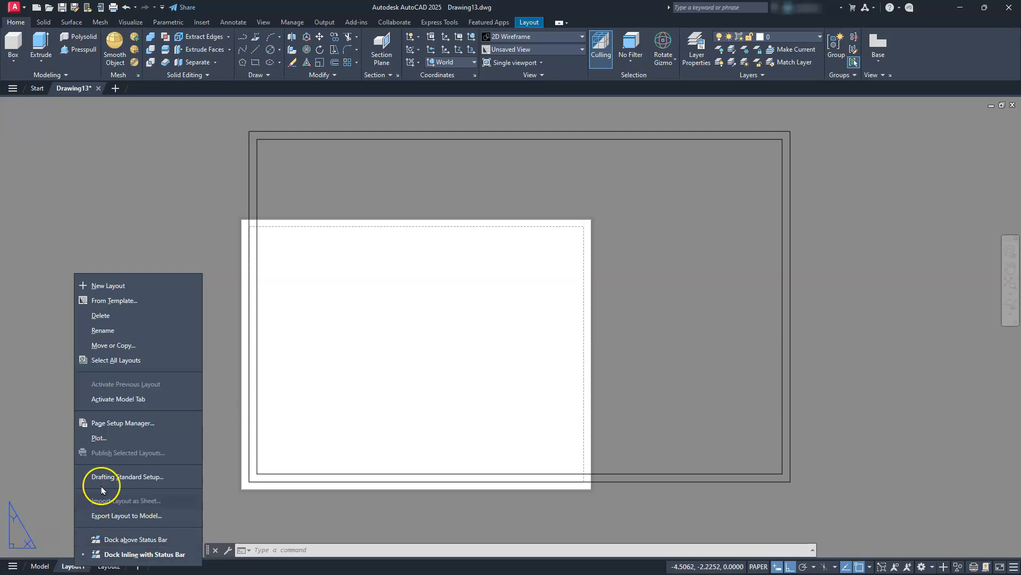
{"action": "left_click", "coordinate": [113, 424]}
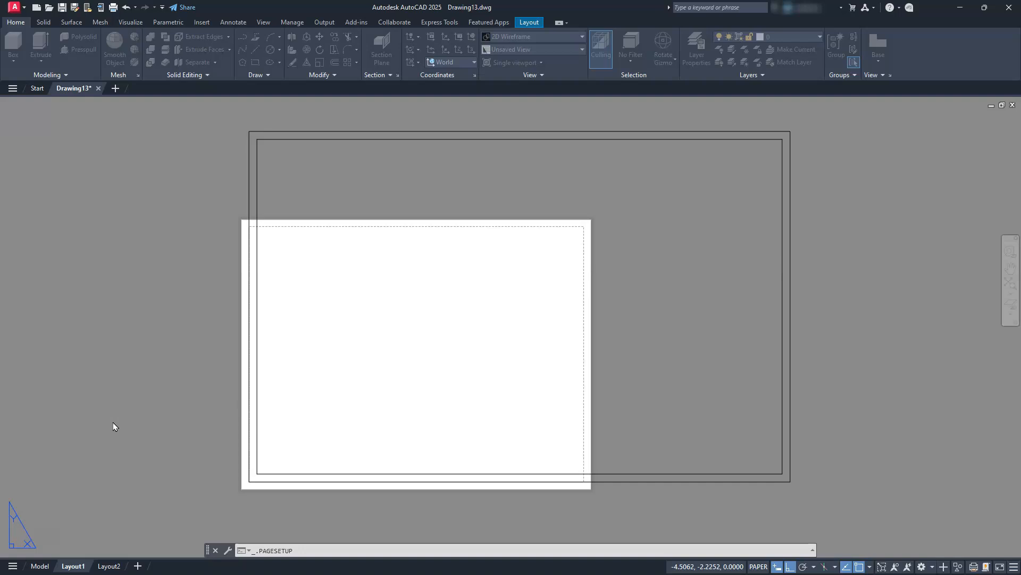
{"action": "left_click", "coordinate": [591, 275]}
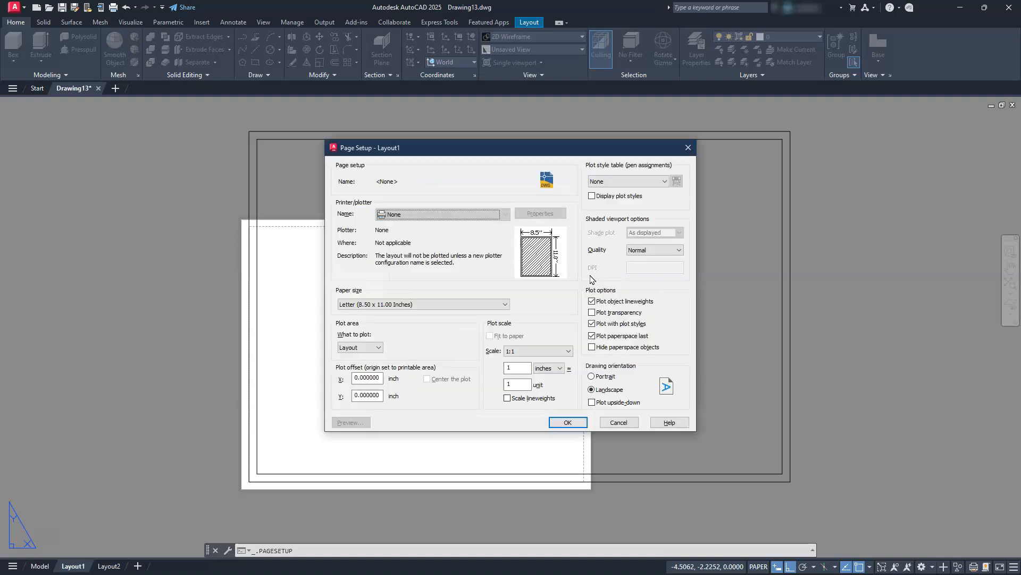
{"action": "left_click", "coordinate": [449, 214]}
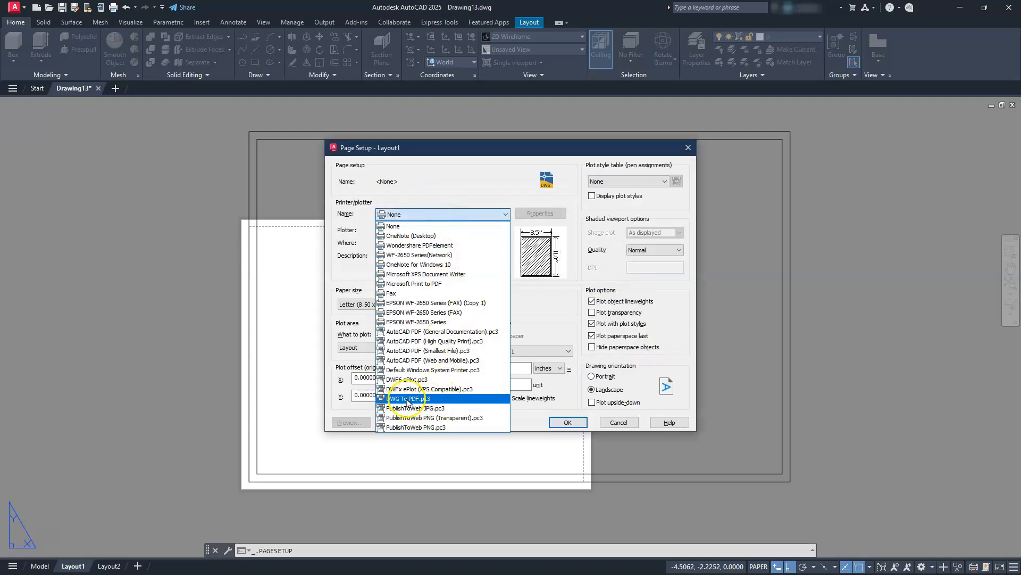
{"action": "left_click", "coordinate": [408, 399]}
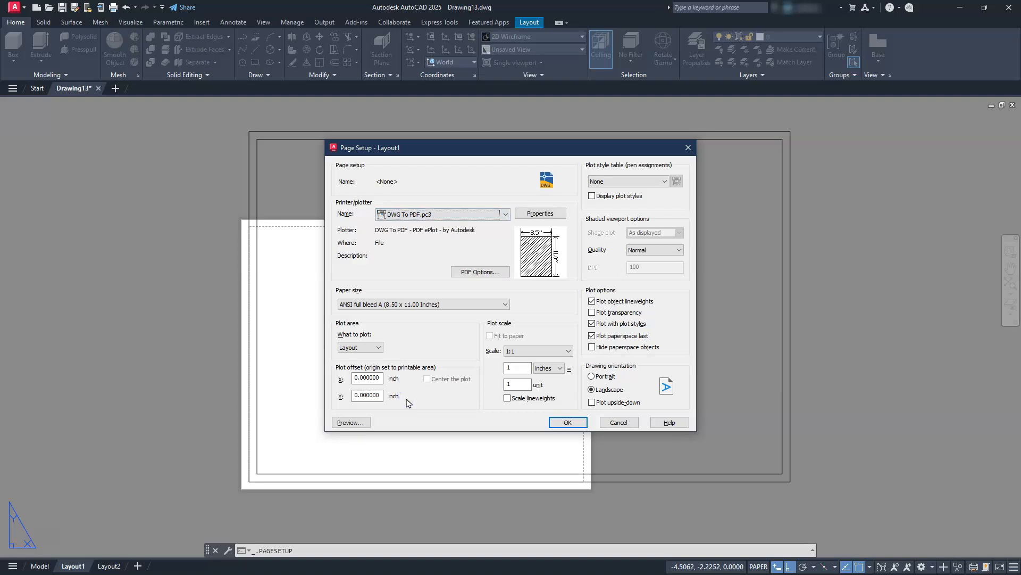
{"action": "left_click", "coordinate": [356, 305]}
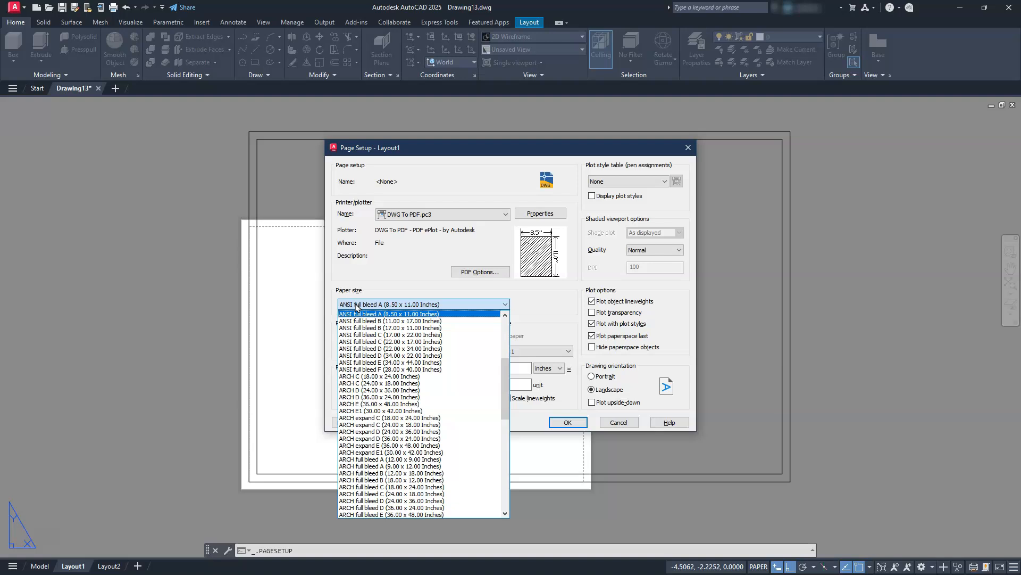
{"action": "left_click", "coordinate": [375, 335]}
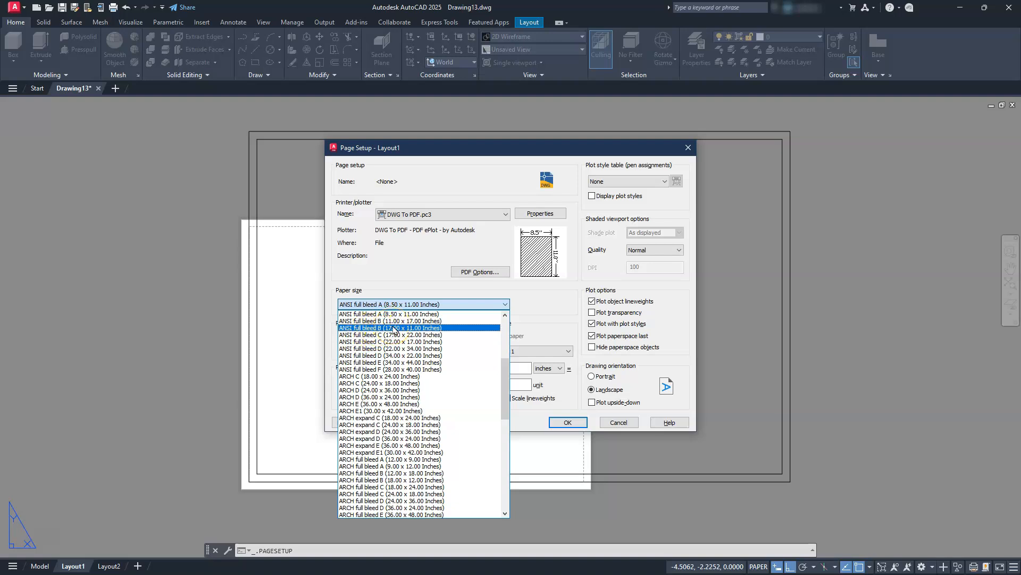
{"action": "left_click", "coordinate": [394, 328]}
Set the plot area to a window spanning the inner border's opposite corners and centre the plot.
{"action": "left_click", "coordinate": [360, 348]}
{"action": "left_click", "coordinate": [366, 347]}
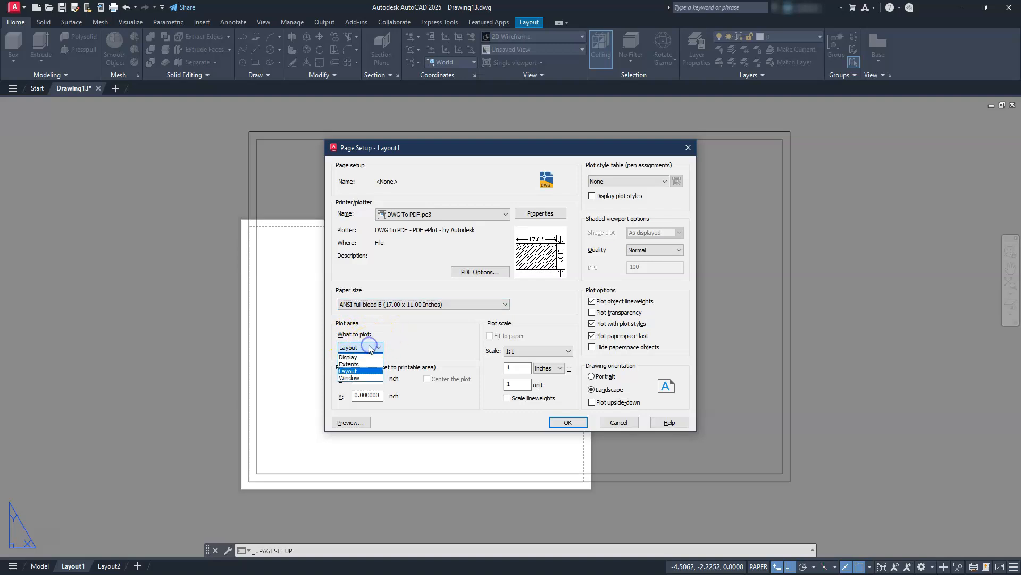
{"action": "left_click", "coordinate": [366, 378]}
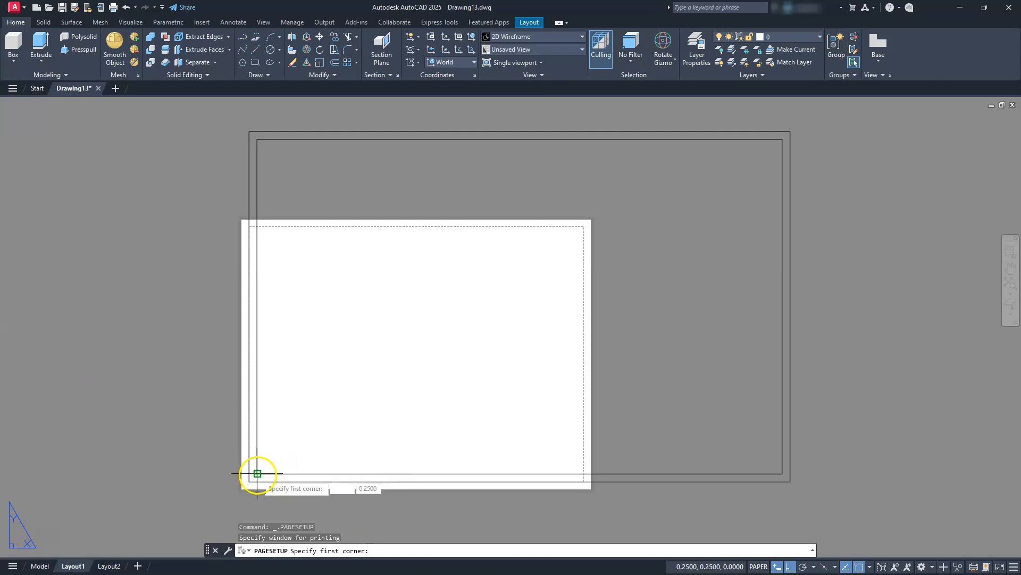
{"action": "left_click", "coordinate": [257, 473]}
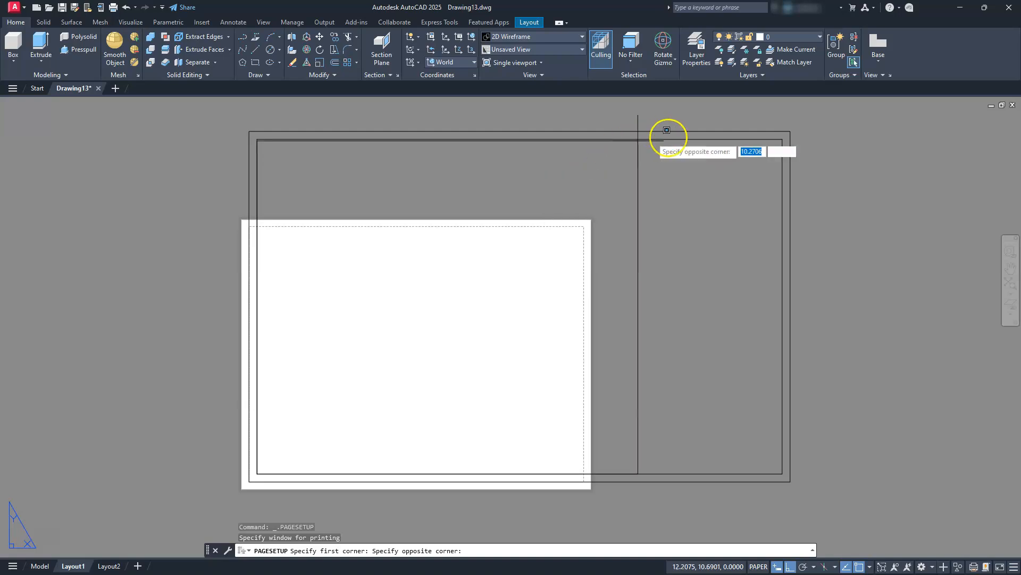
{"action": "left_click", "coordinate": [782, 139]}
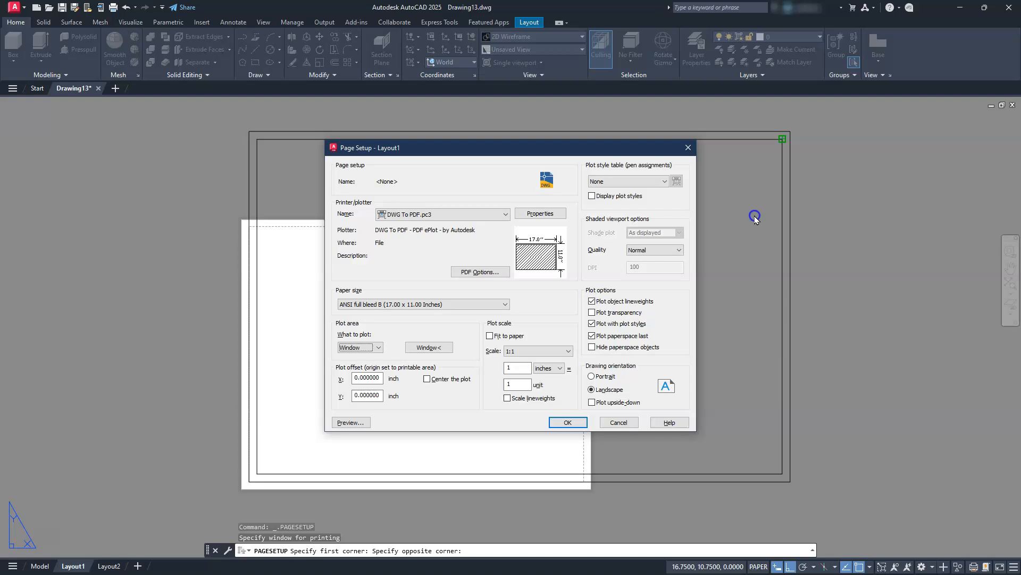
{"action": "left_click", "coordinate": [425, 378]}
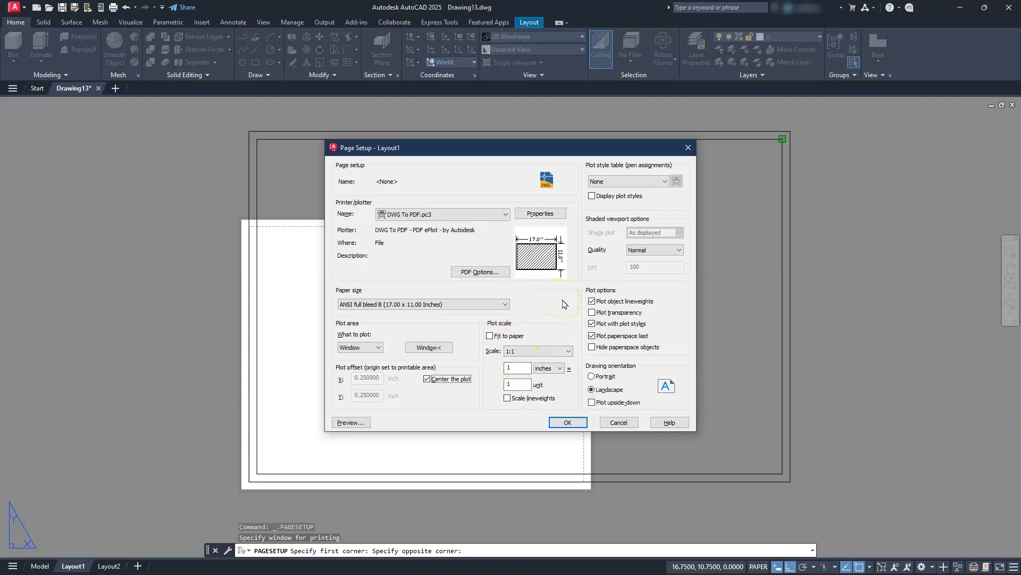
Assign the monochrome.ctb plot style table and accept the page setup for Layout1.
{"action": "left_click", "coordinate": [624, 182]}
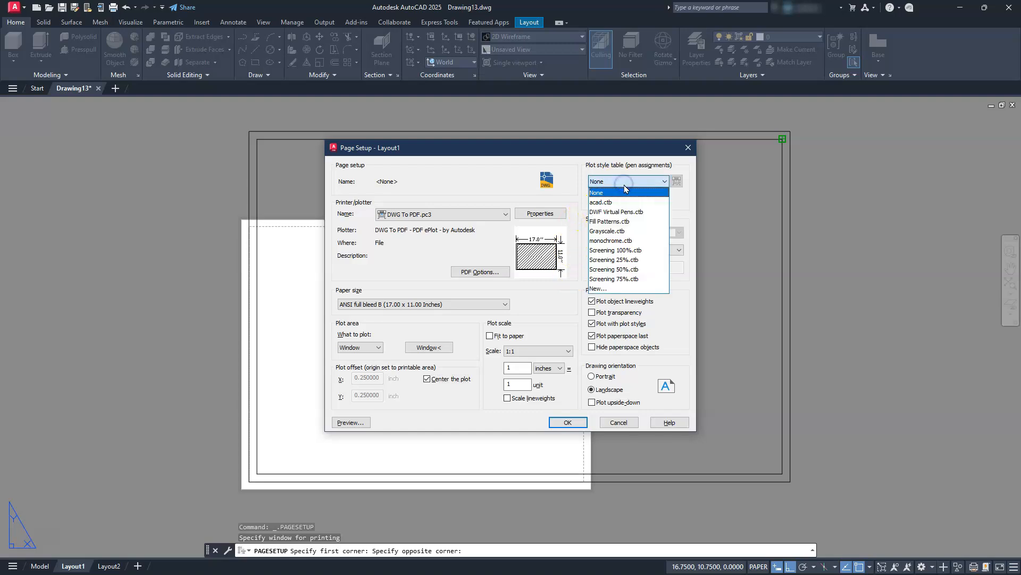
{"action": "left_click", "coordinate": [617, 240]}
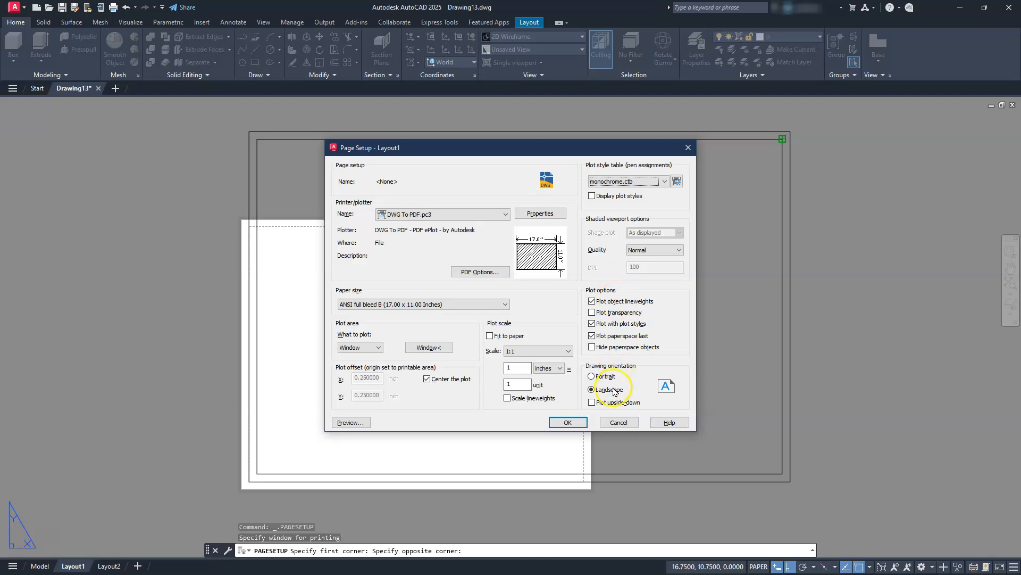
{"action": "left_click", "coordinate": [568, 422]}
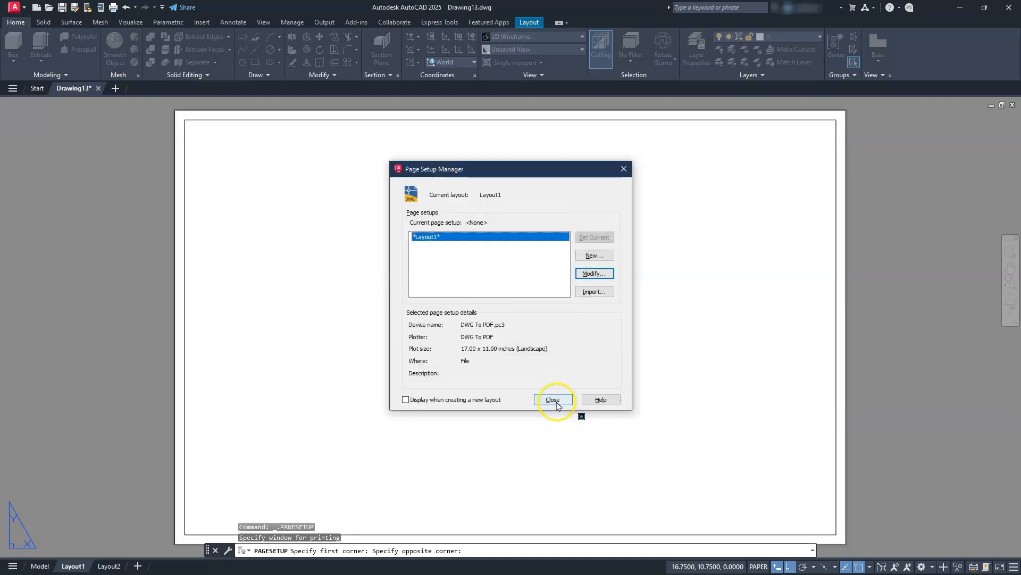
{"action": "left_click", "coordinate": [557, 403]}
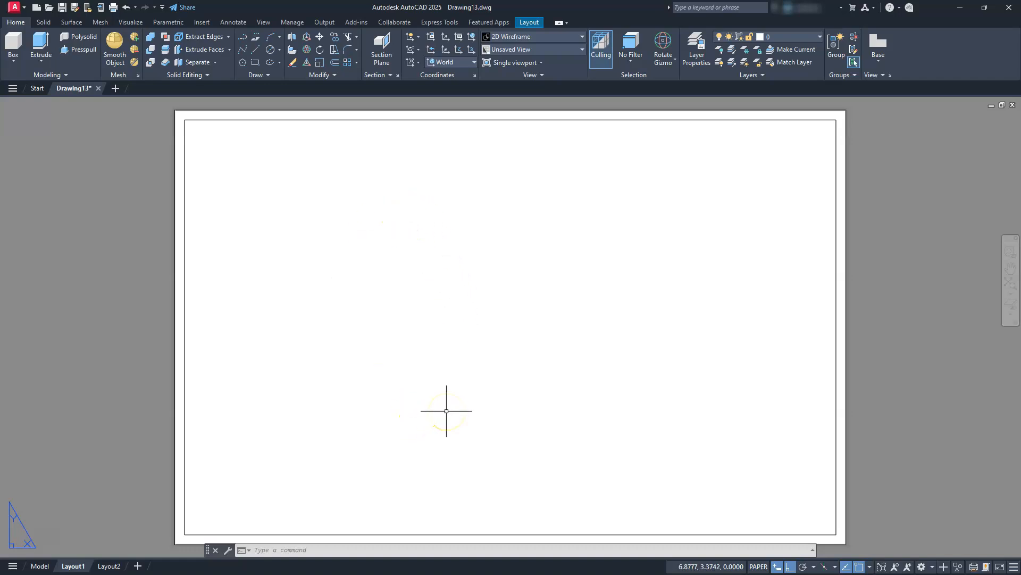
Try a rectangular model viewport near the middle of the sheet and delete it again.
{"action": "left_click", "coordinate": [528, 23]}
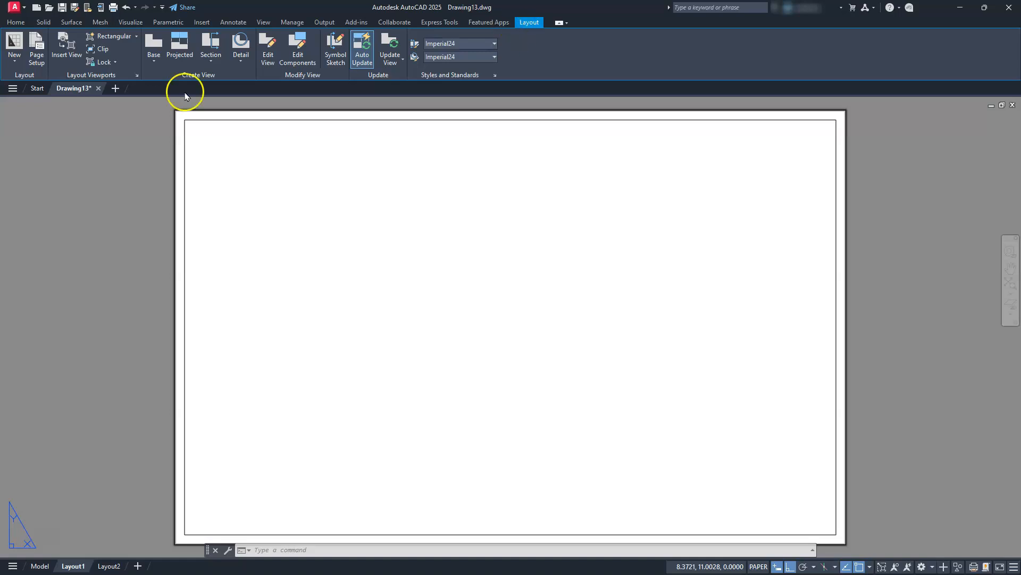
{"action": "left_click", "coordinate": [98, 36]}
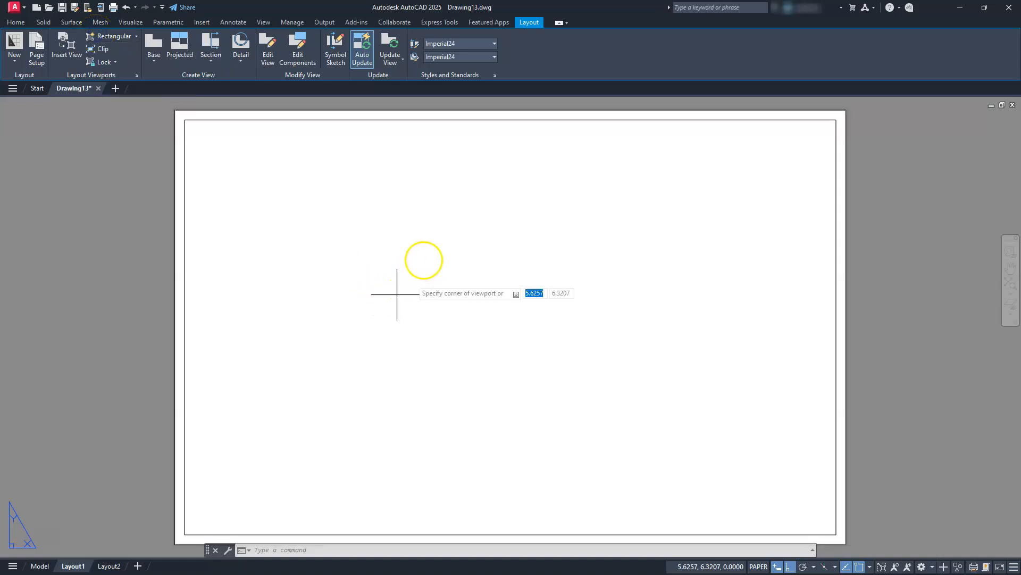
{"action": "left_click", "coordinate": [430, 220]}
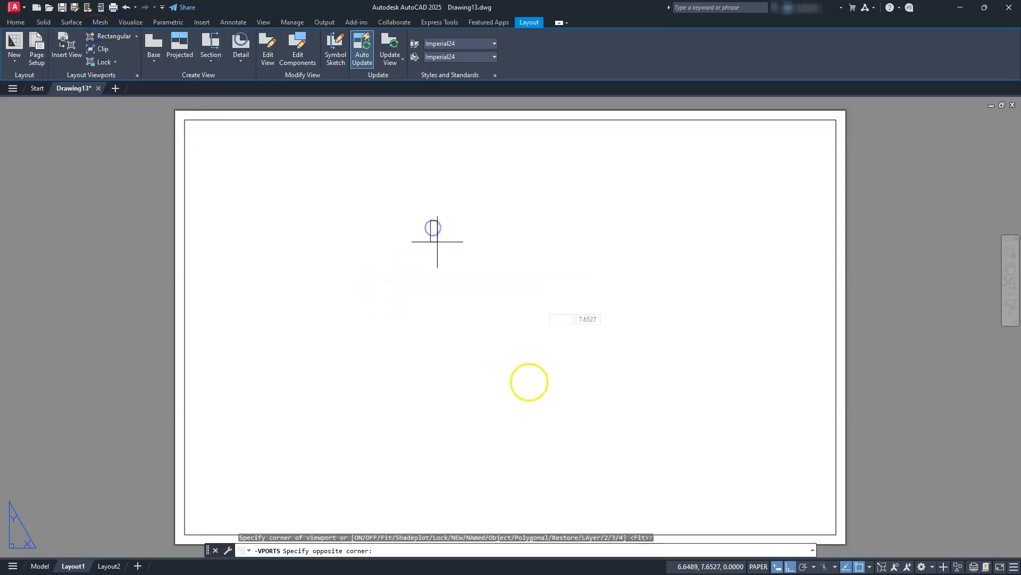
{"action": "left_click", "coordinate": [634, 426]}
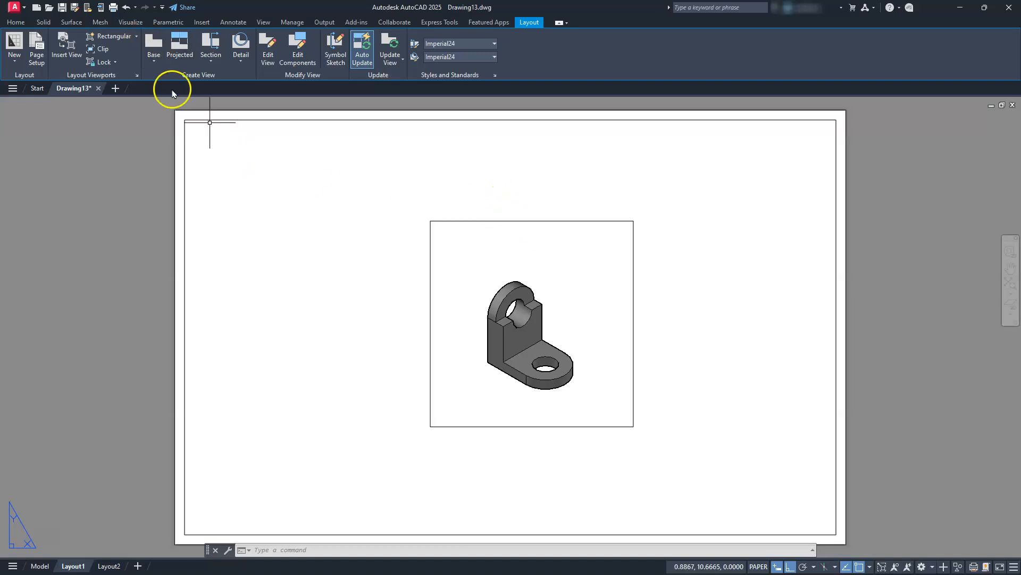
{"action": "left_click", "coordinate": [471, 221]}
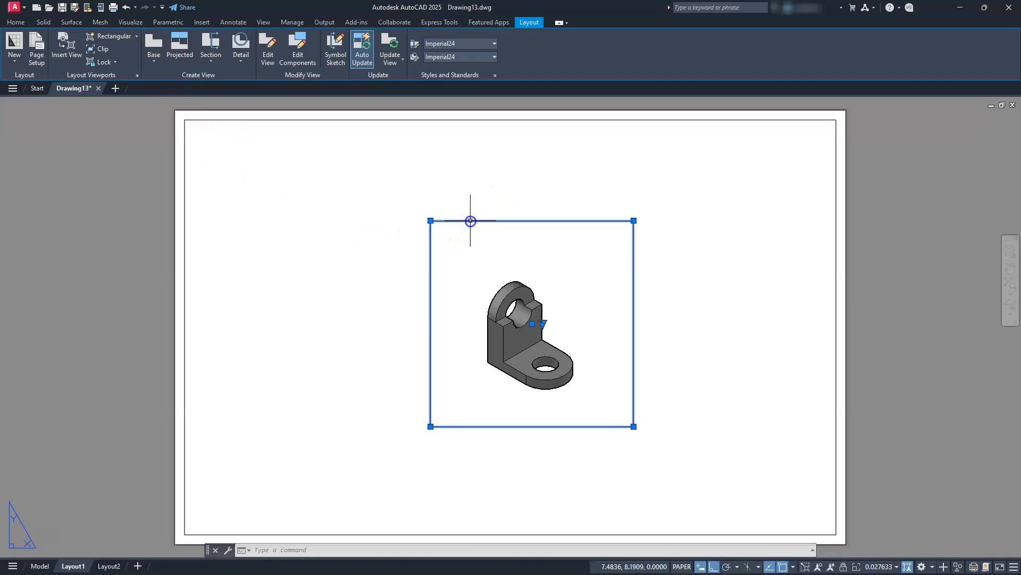
{"action": "key", "text": "Delete"}
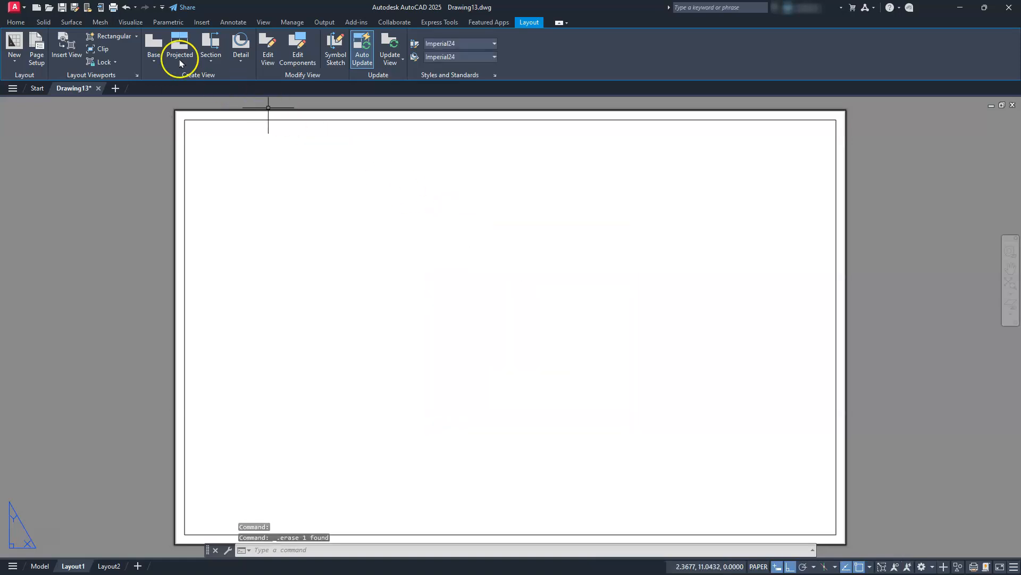
Create a base view of the bracket from model space, placing the front view in the sheet's lower-left area.
{"action": "left_click", "coordinate": [154, 48]}
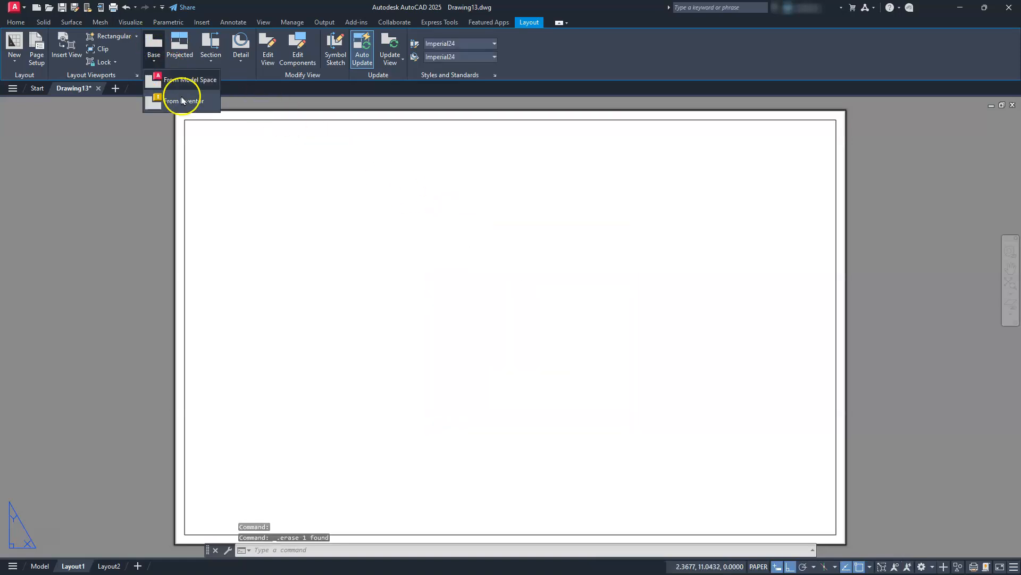
{"action": "left_click", "coordinate": [181, 81]}
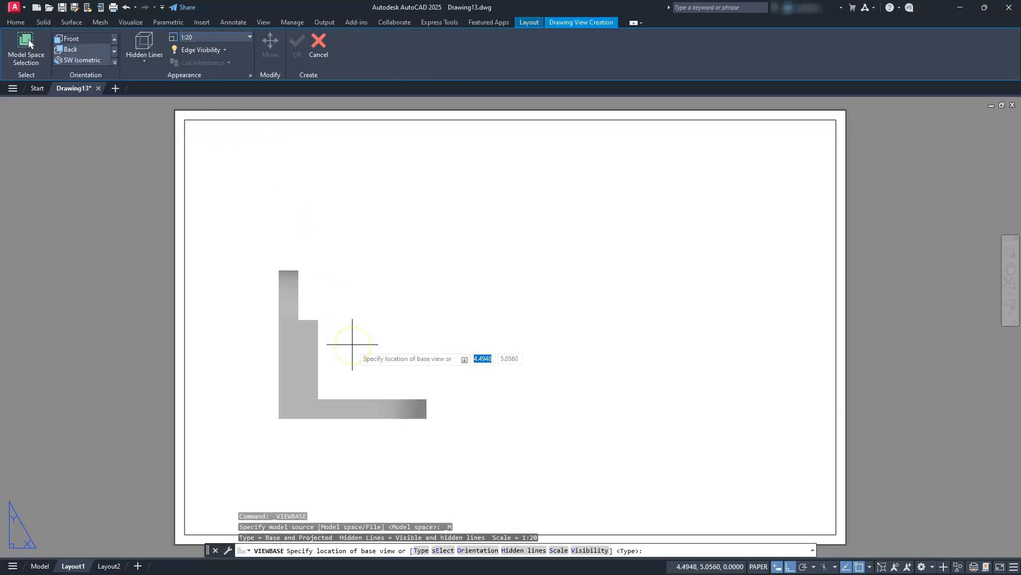
{"action": "left_click", "coordinate": [343, 397]}
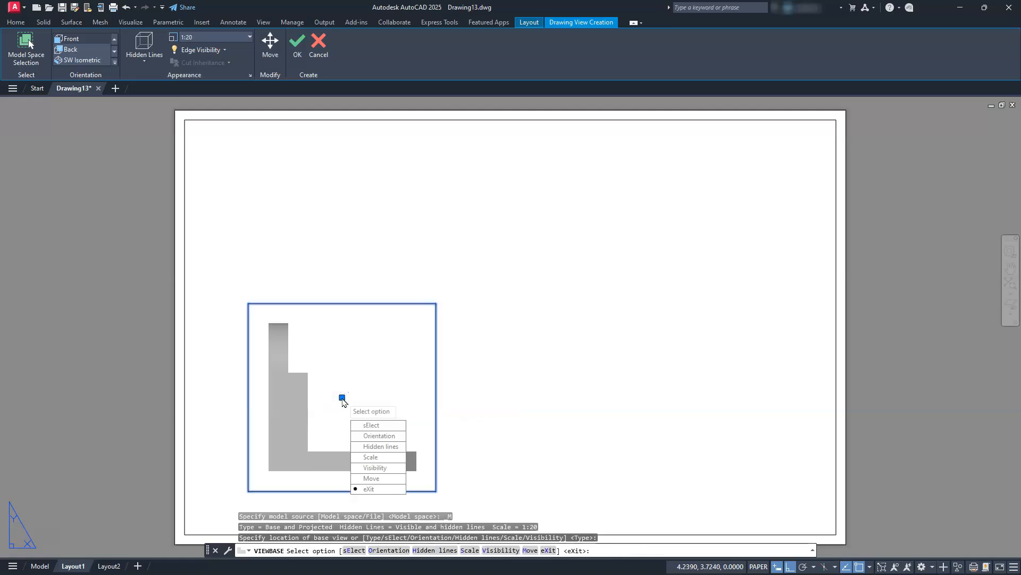
{"action": "key", "text": "Return"}
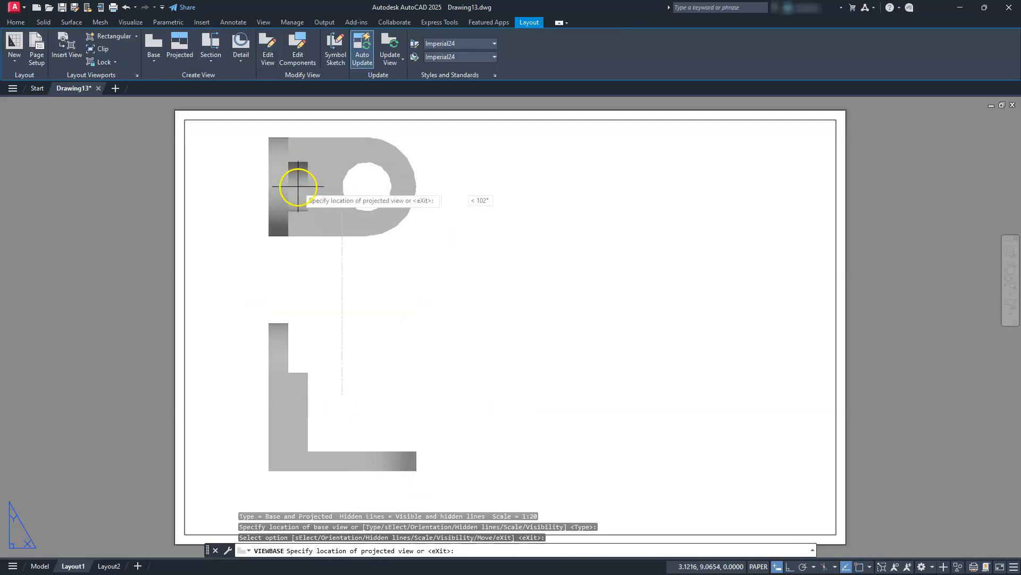
Project a top view above the front view, a side view to its right and an isometric view in the sheet's upper-right corner.
{"action": "left_click", "coordinate": [298, 195]}
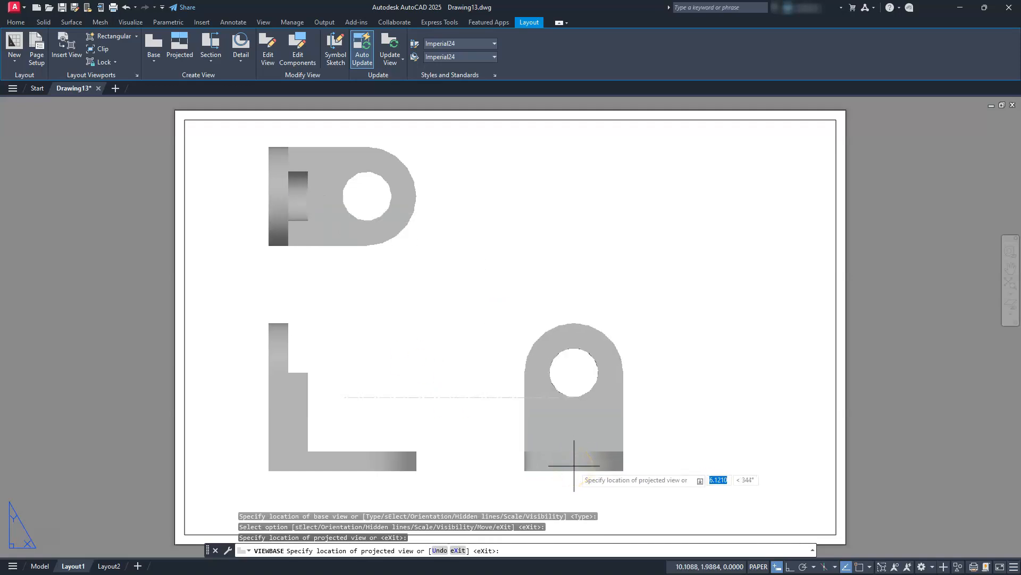
{"action": "left_click", "coordinate": [574, 465]}
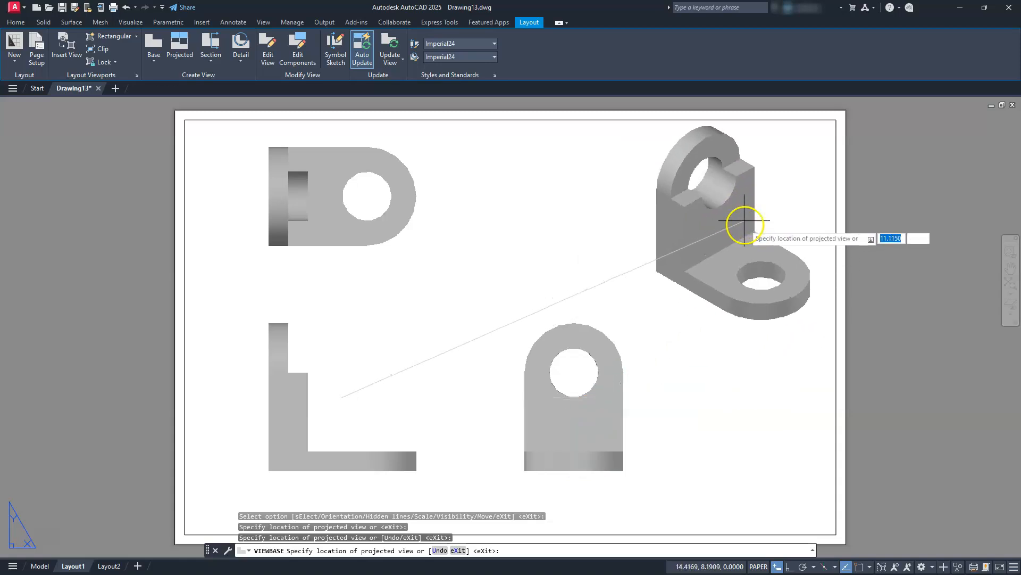
{"action": "left_click", "coordinate": [741, 224]}
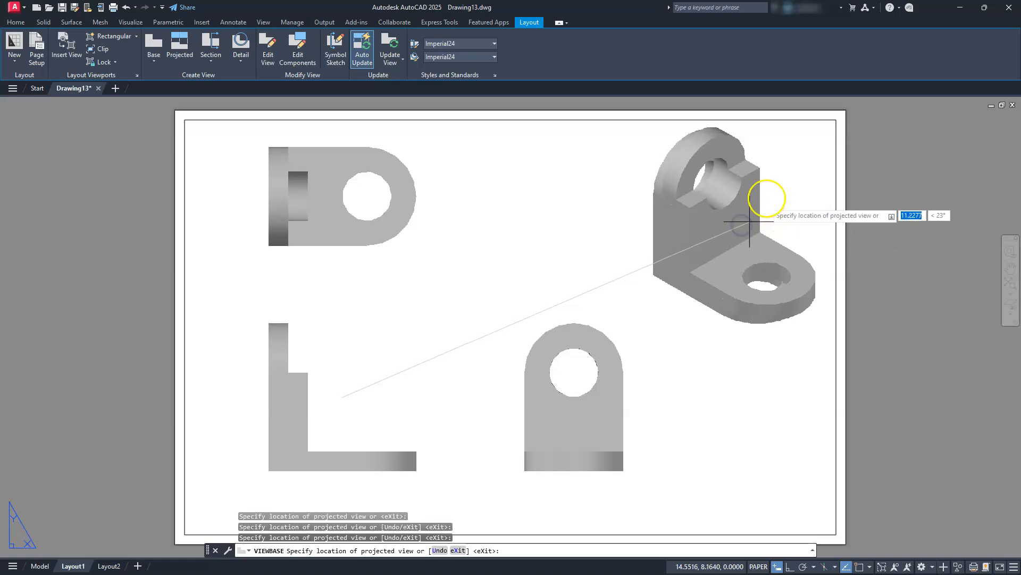
{"action": "key", "text": "Return"}
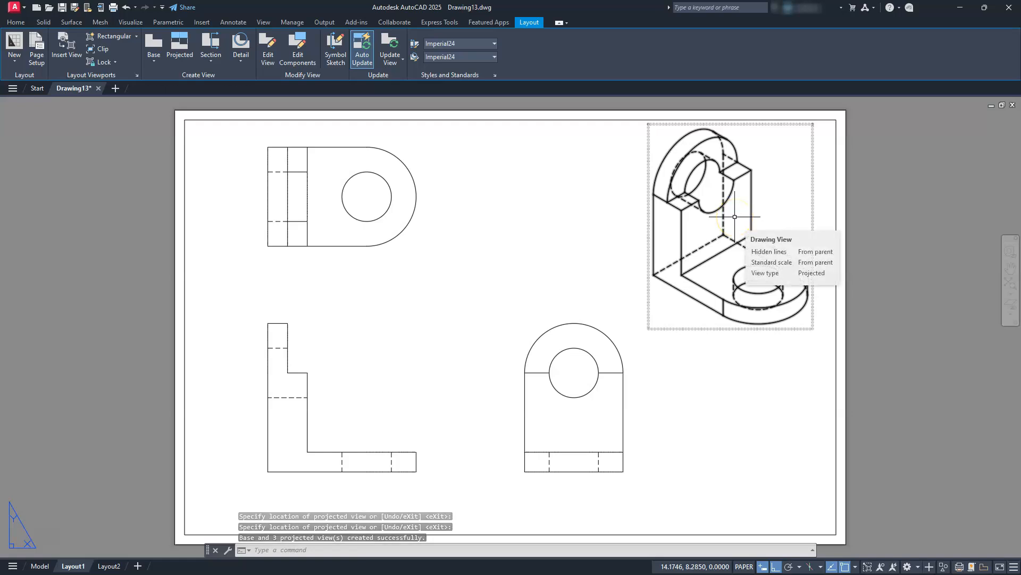
Edit the isometric view so that it displays with Visible lines only.
{"action": "left_click", "coordinate": [656, 260]}
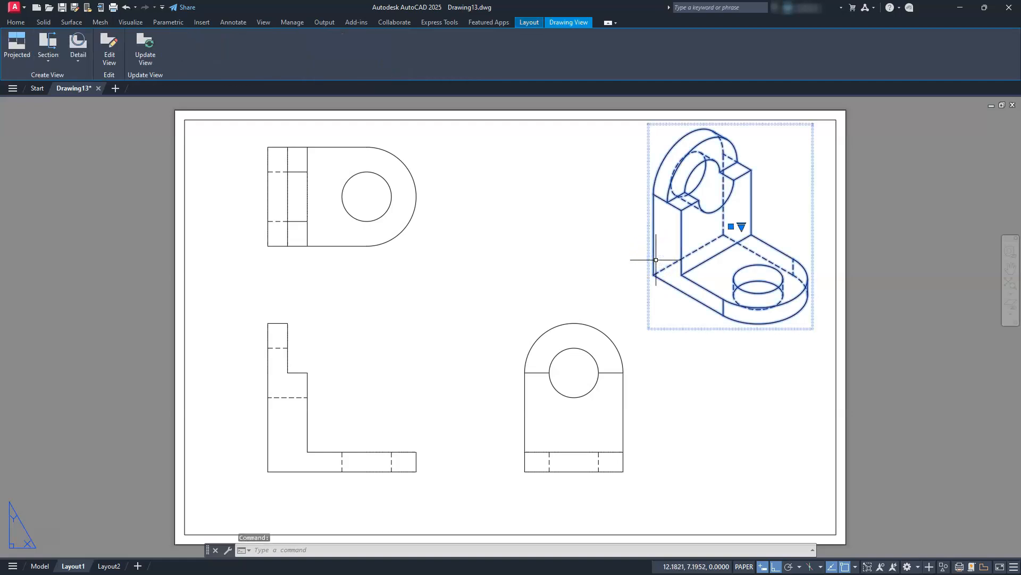
{"action": "left_click", "coordinate": [106, 43]}
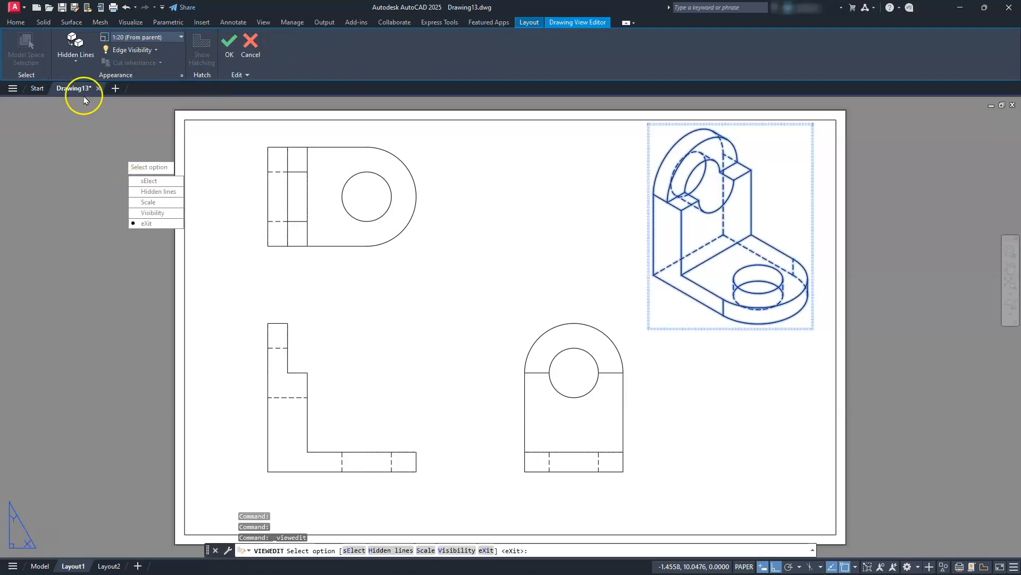
{"action": "left_click", "coordinate": [77, 65]}
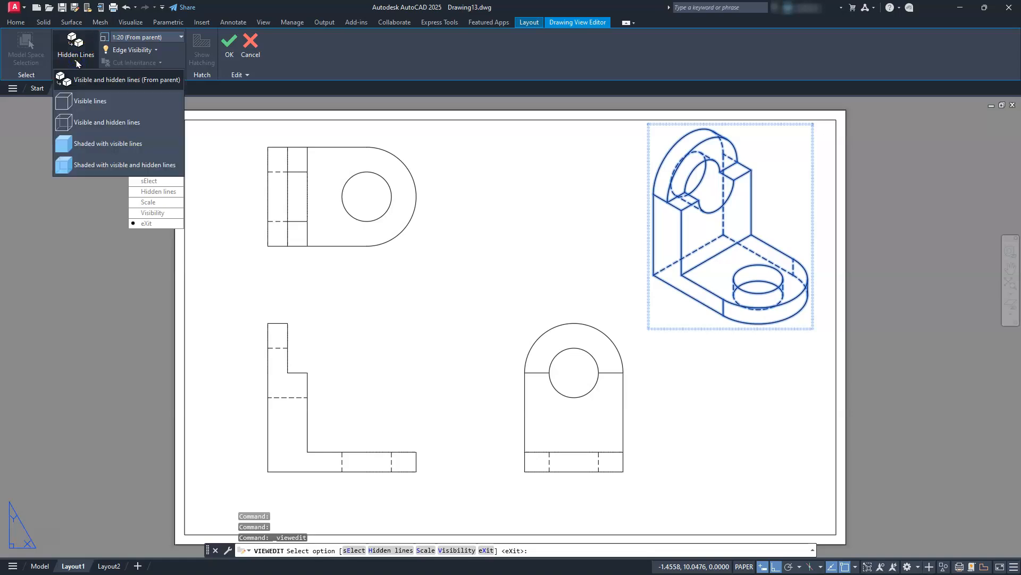
{"action": "left_click", "coordinate": [98, 106]}
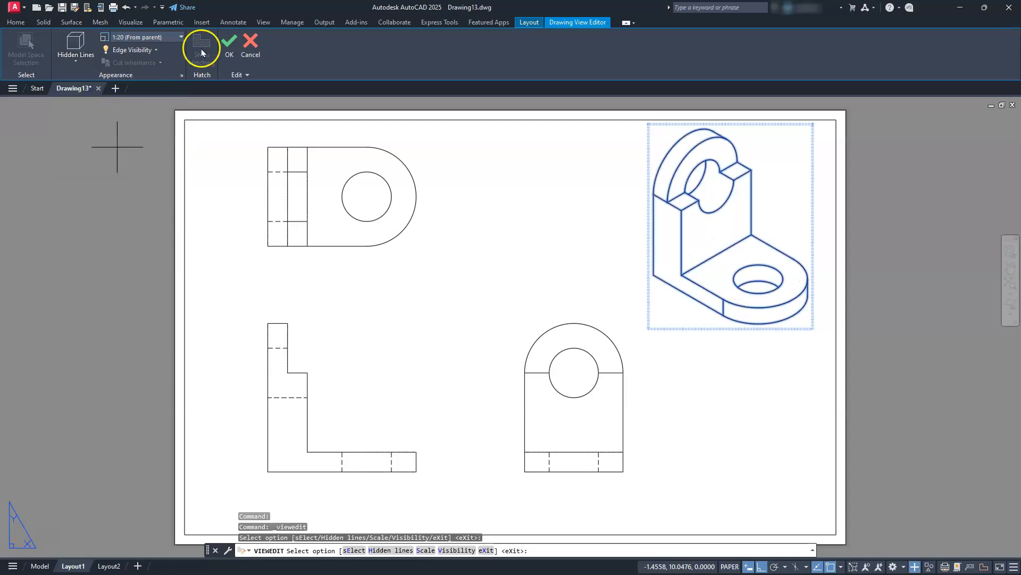
{"action": "left_click", "coordinate": [226, 50]}
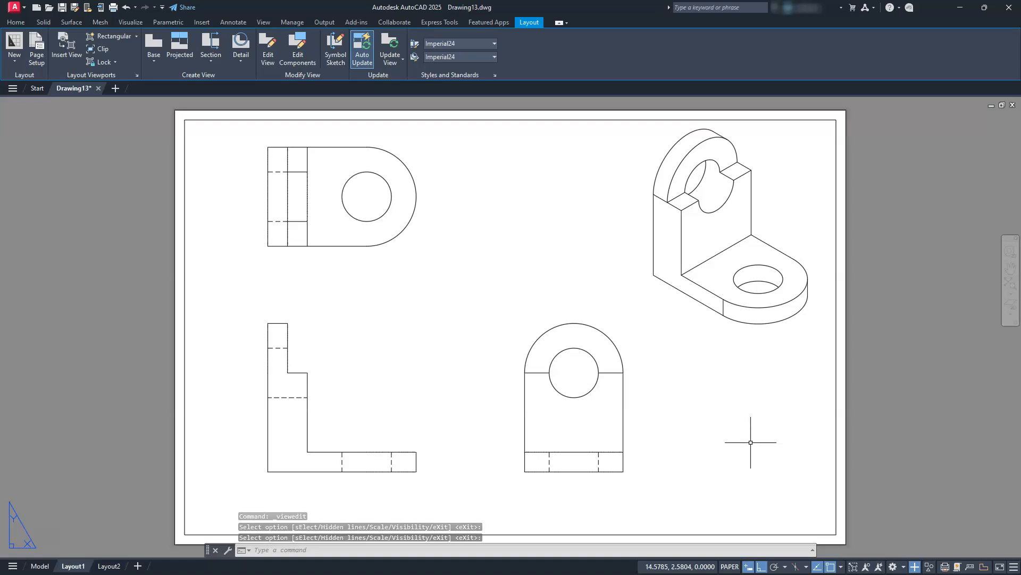
Set the isometric view's display style to Shaded with visible lines.
{"action": "left_click", "coordinate": [731, 298]}
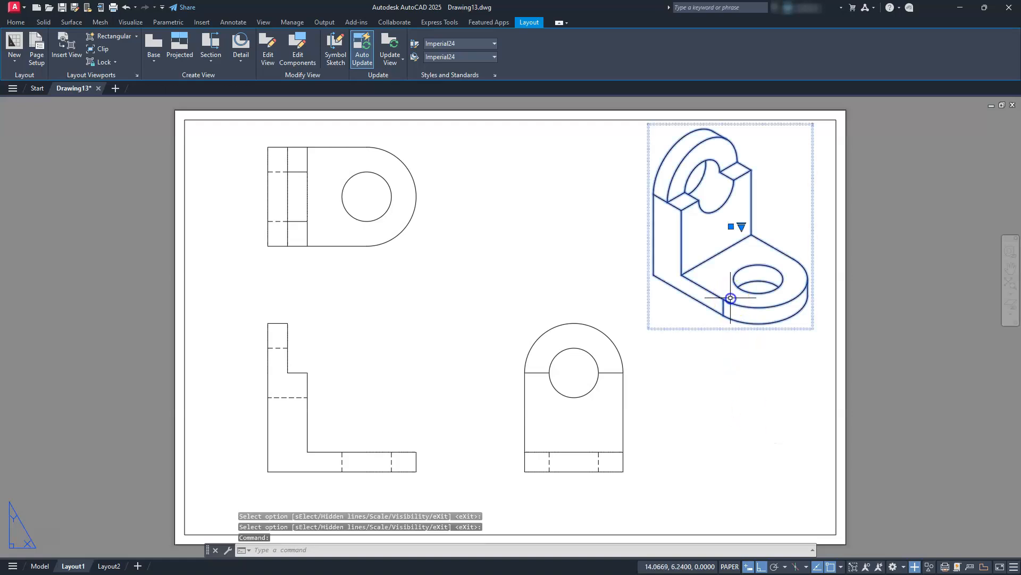
{"action": "left_click", "coordinate": [110, 46]}
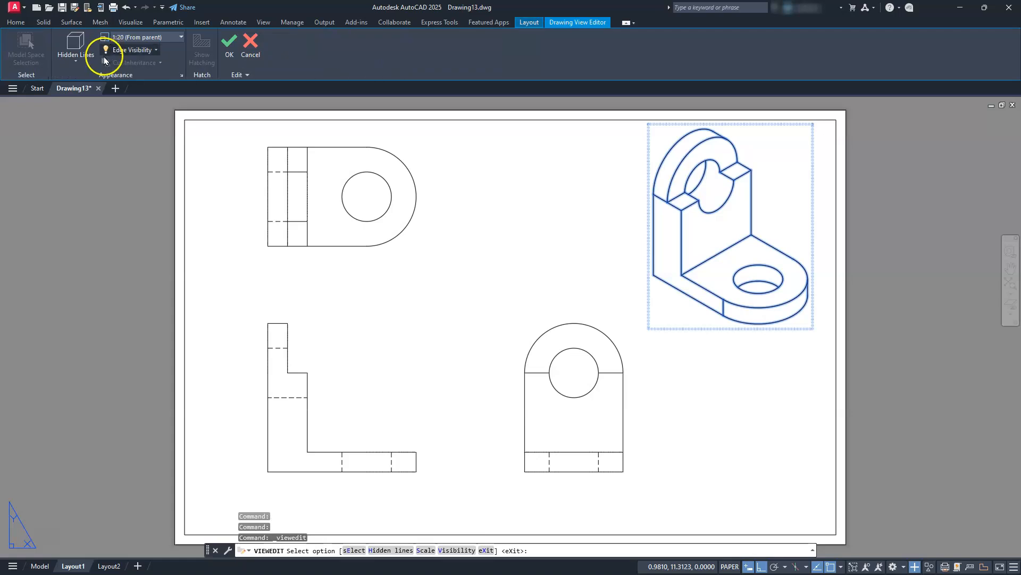
{"action": "left_click", "coordinate": [75, 56]}
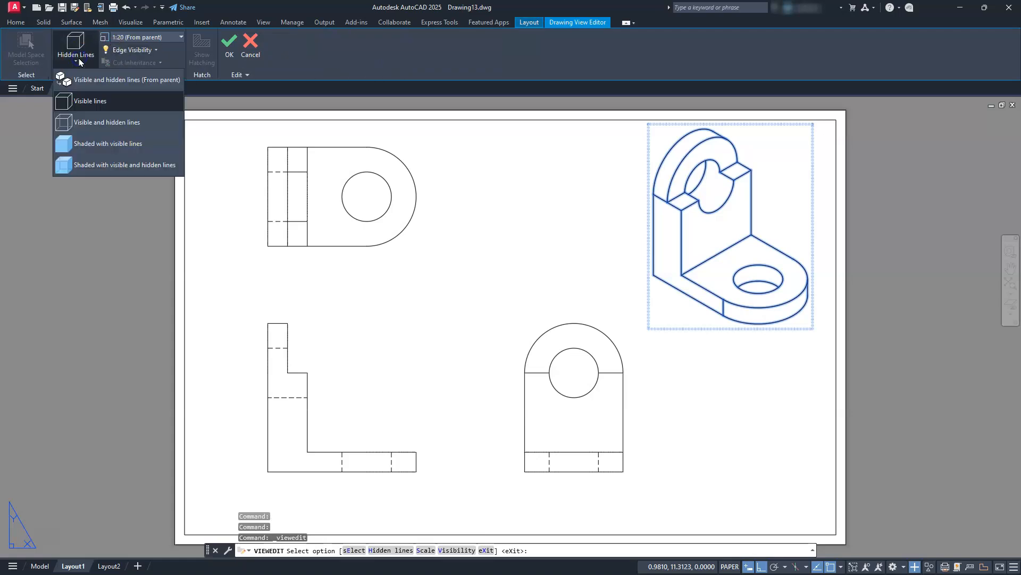
{"action": "left_click", "coordinate": [98, 143]}
{"action": "left_click", "coordinate": [229, 44]}
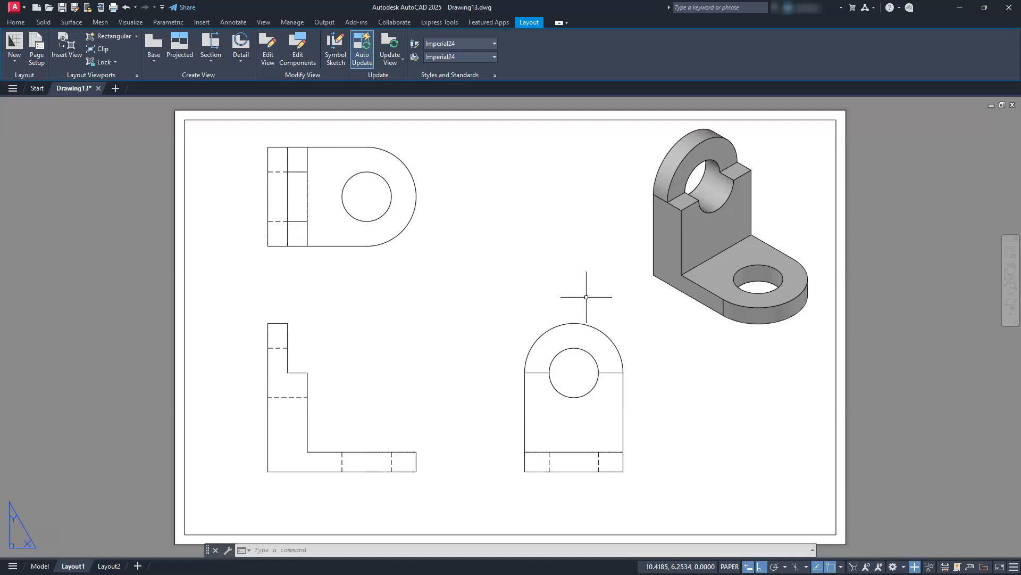
Add center marks to the rounded end arcs of the top view and the side view.
{"action": "middle_click_drag", "start_coordinate": [501, 283], "coordinate": [546, 277]}
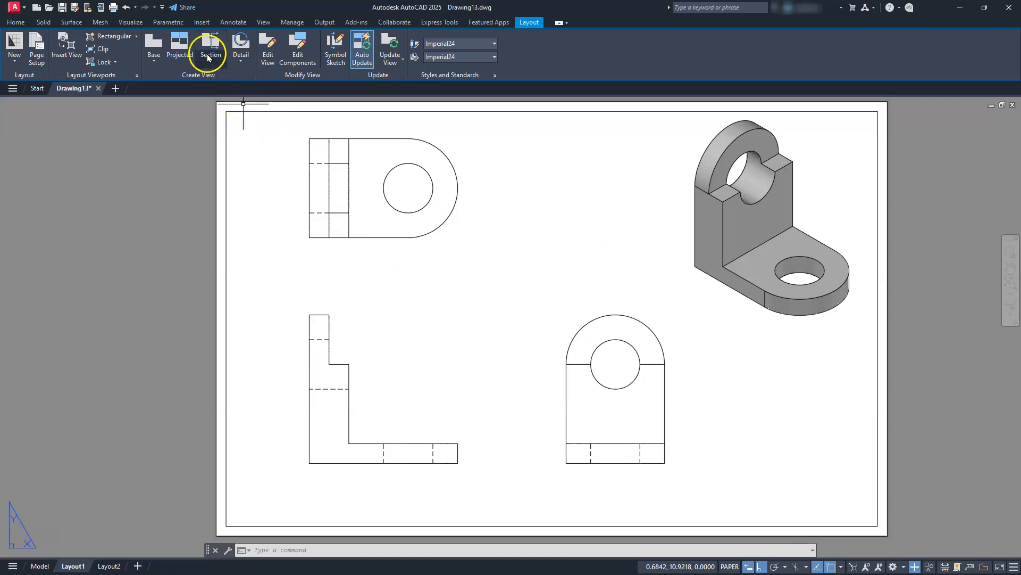
{"action": "left_click", "coordinate": [231, 23]}
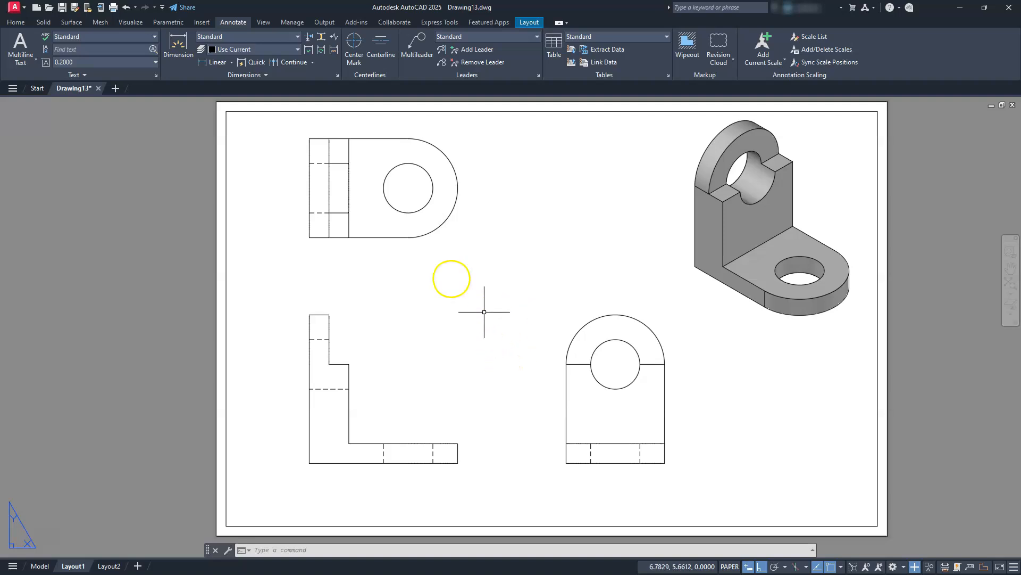
{"action": "left_click", "coordinate": [354, 43]}
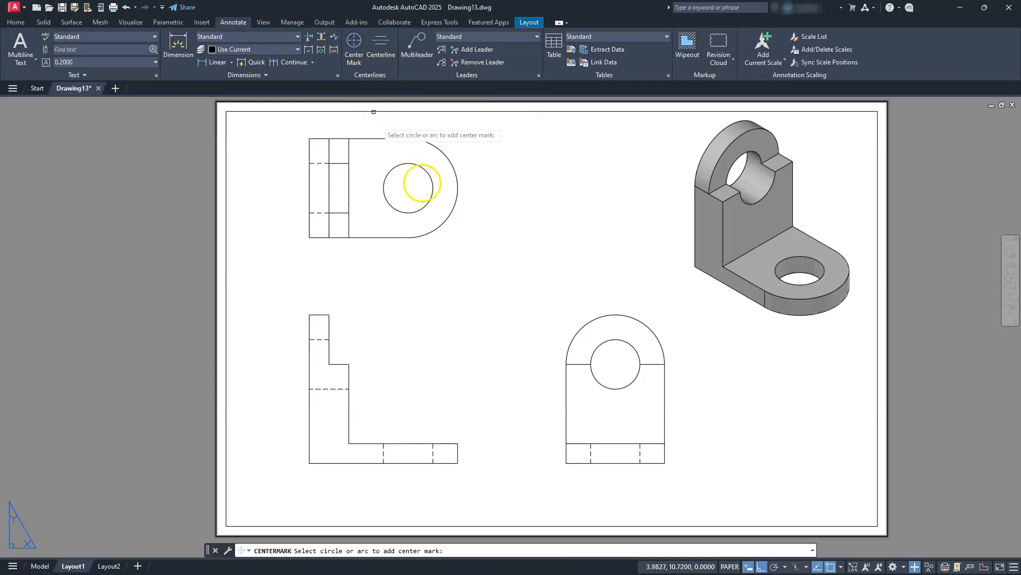
{"action": "left_click", "coordinate": [450, 163]}
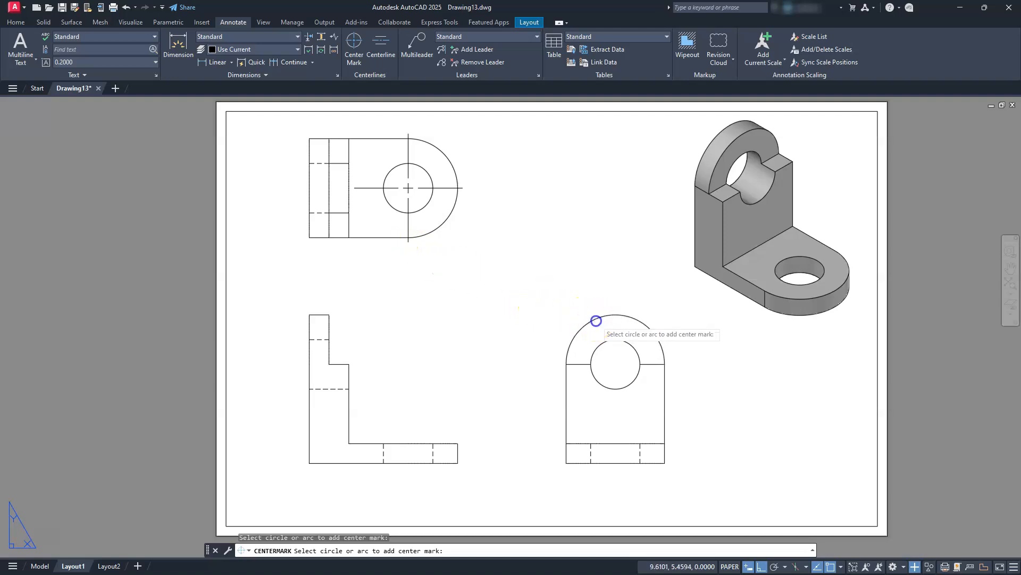
{"action": "left_click", "coordinate": [596, 320]}
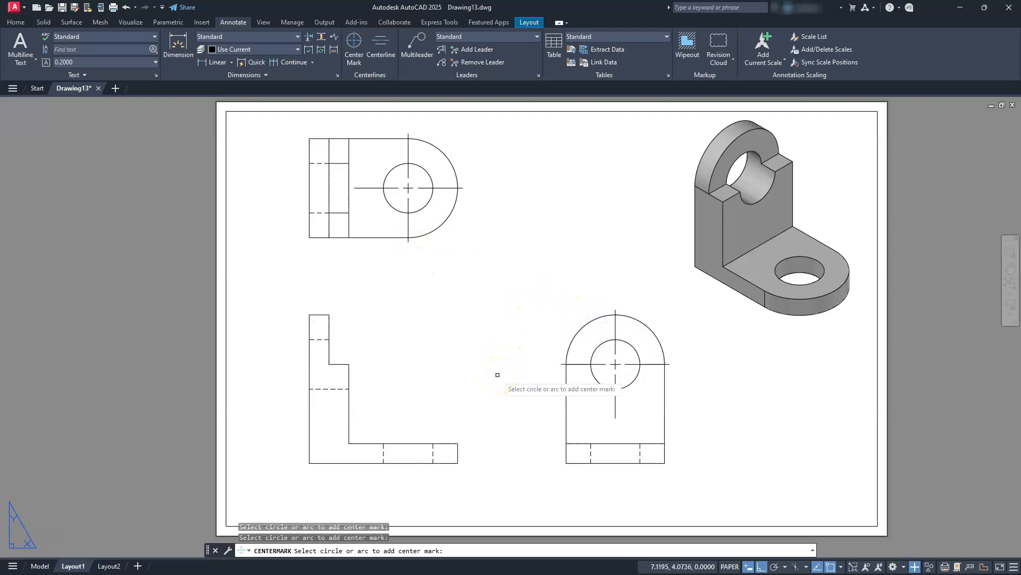
Add centerlines in the front view between the hidden edges of the upright's hole and of the base's hole.
{"action": "left_click", "coordinate": [378, 45]}
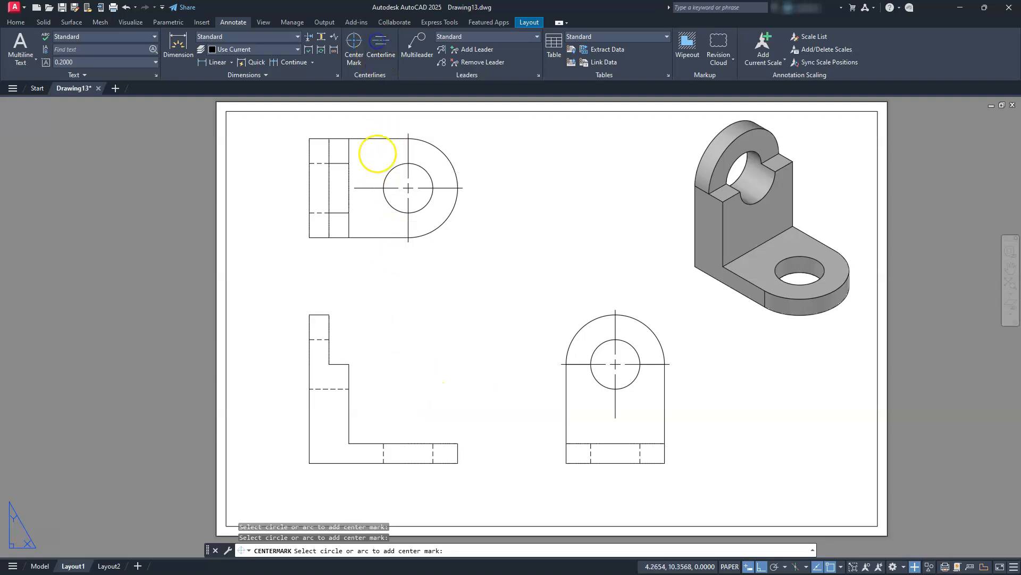
{"action": "left_click", "coordinate": [318, 388]}
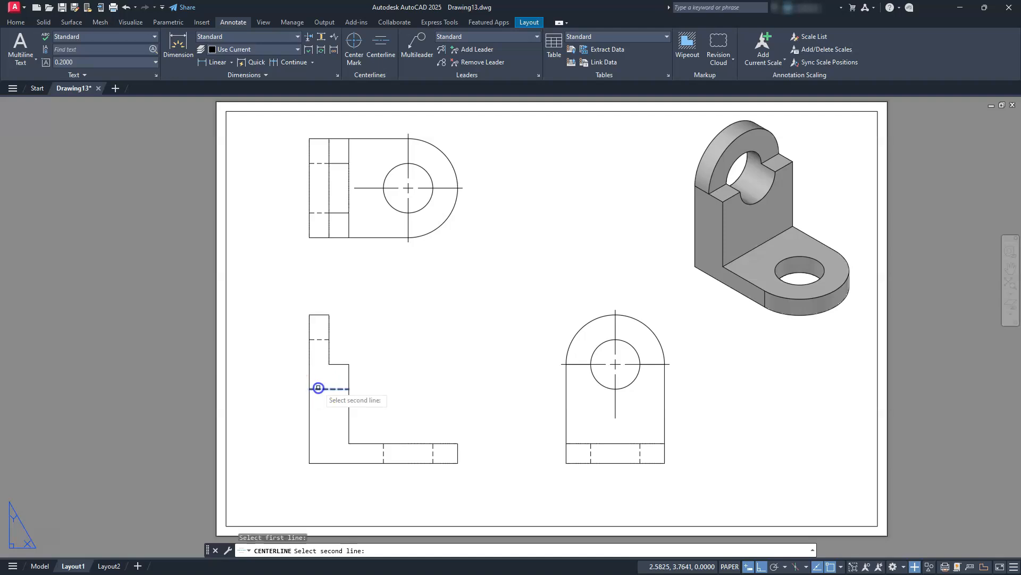
{"action": "left_click", "coordinate": [320, 337]}
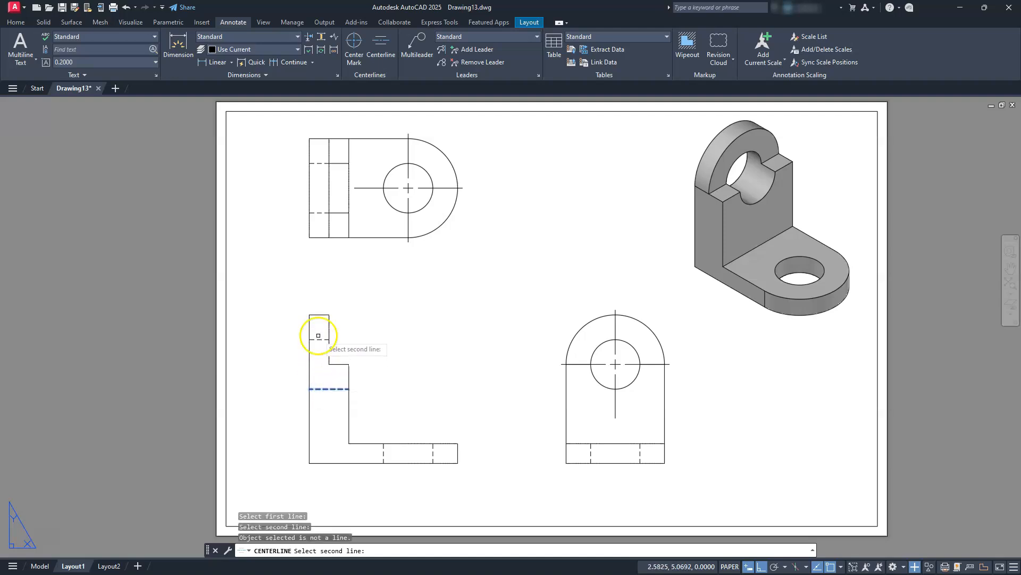
{"action": "left_click", "coordinate": [319, 340]}
{"action": "left_click", "coordinate": [377, 420]}
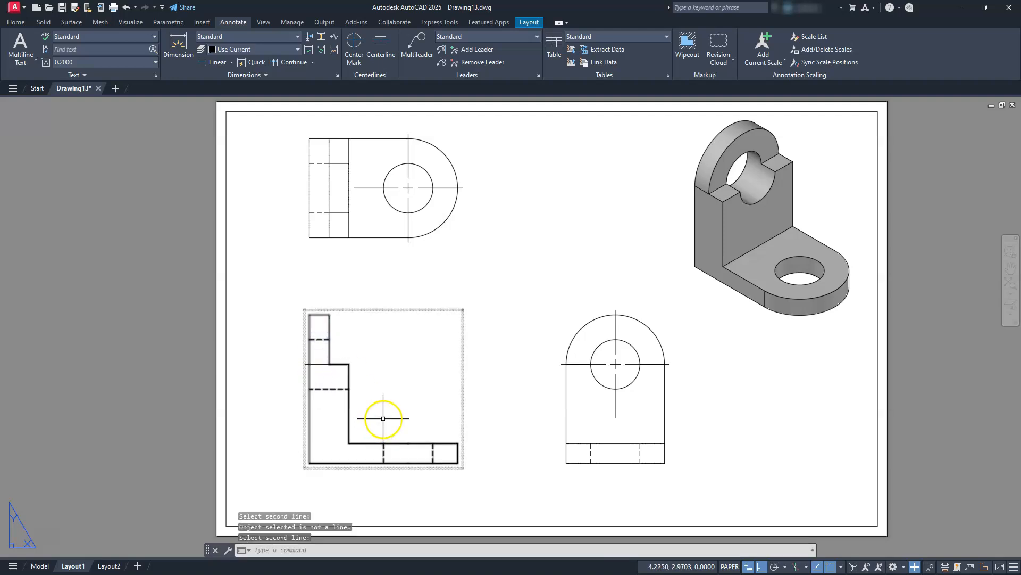
{"action": "key", "text": "Return"}
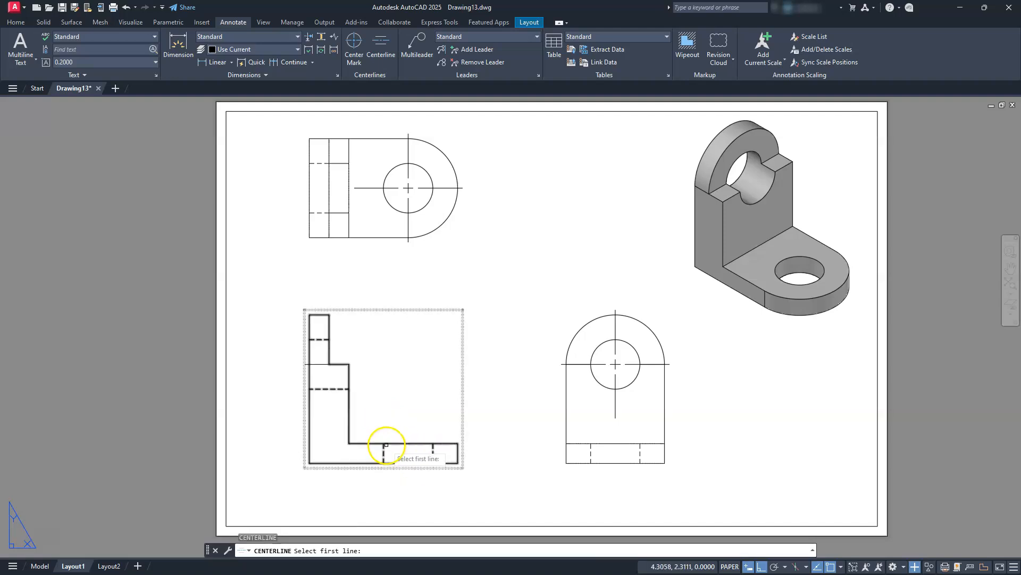
{"action": "left_click", "coordinate": [385, 450]}
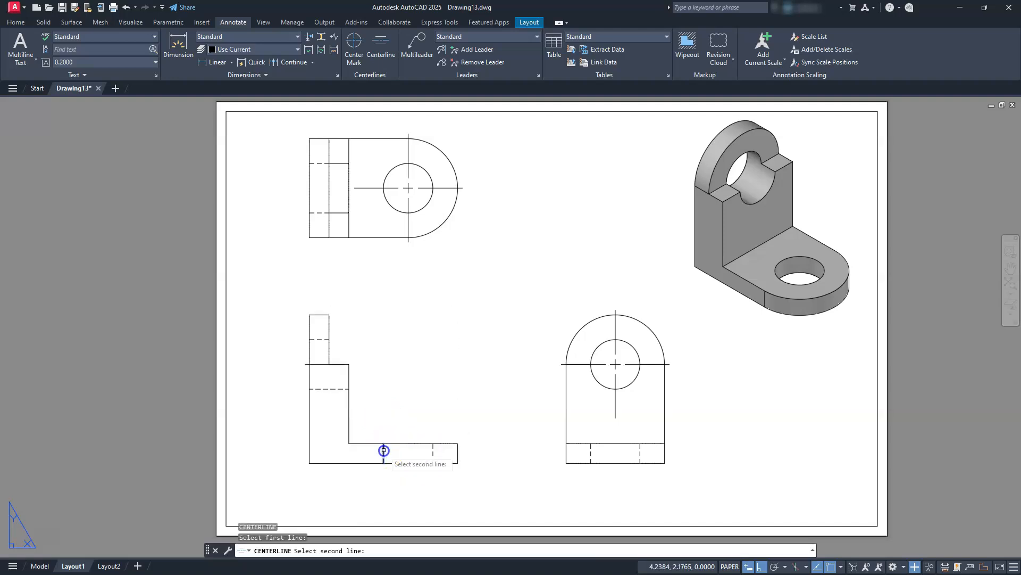
{"action": "left_click", "coordinate": [433, 449]}
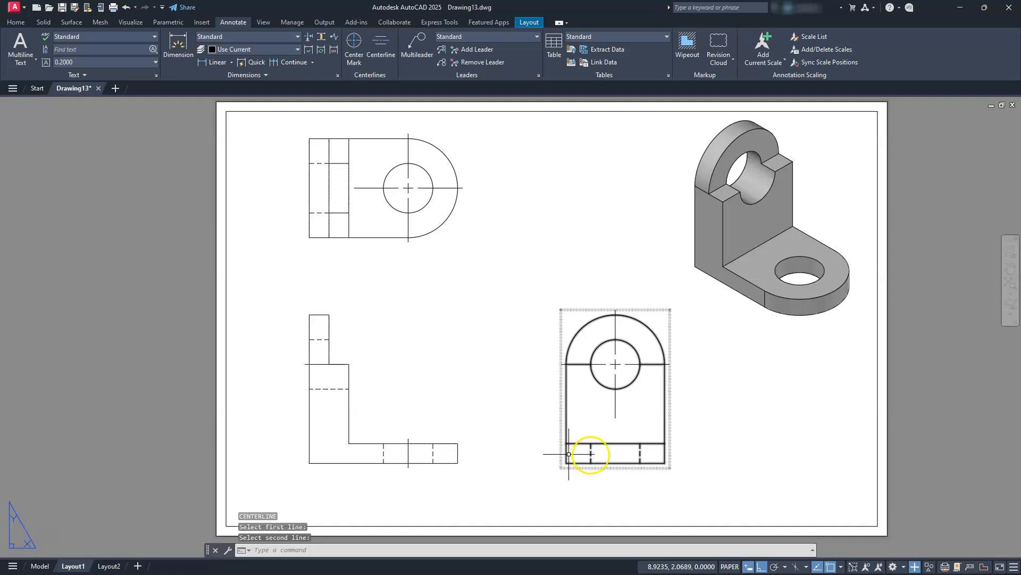
Add centerlines between the hidden edges of the base hole in the side view and the upright's hole in the top view.
{"action": "key", "text": "Return"}
{"action": "left_click", "coordinate": [591, 453]}
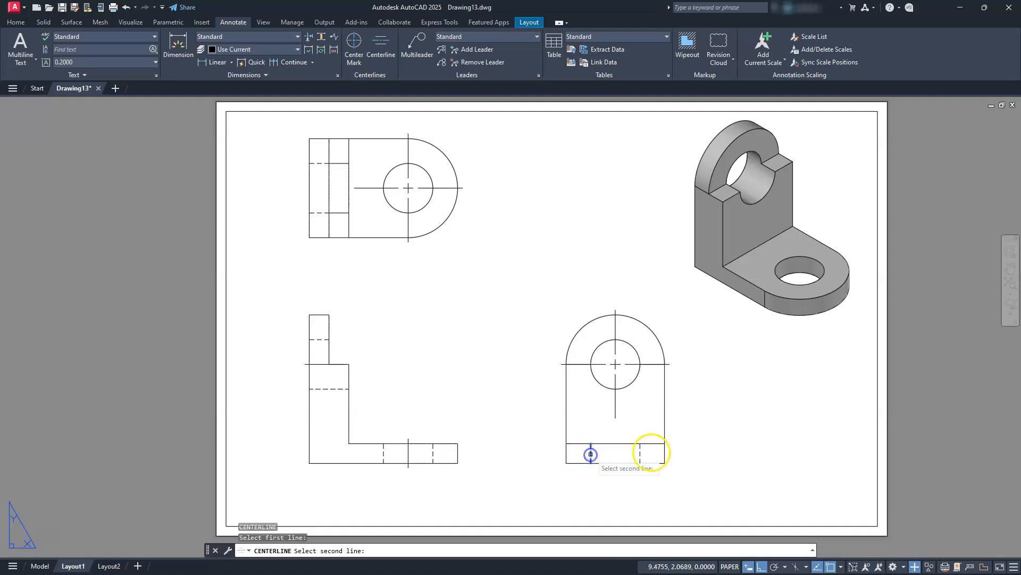
{"action": "left_click", "coordinate": [640, 451]}
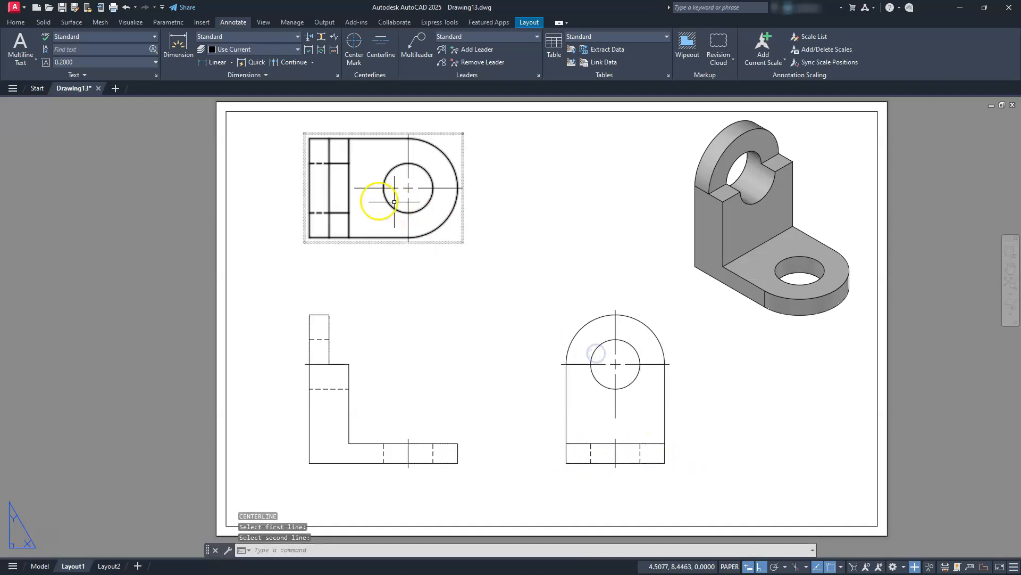
{"action": "key", "text": "Return"}
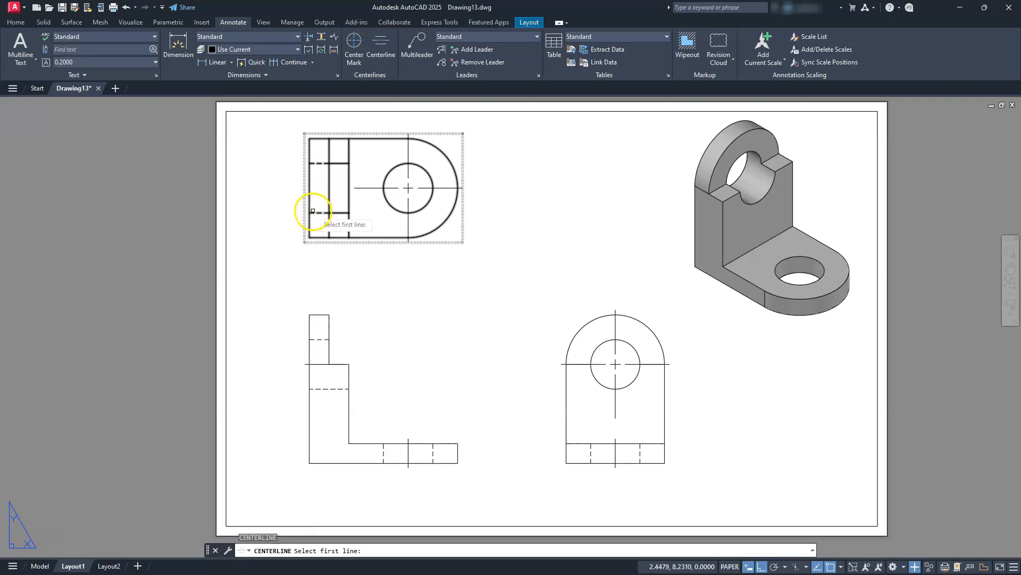
{"action": "left_click", "coordinate": [313, 212]}
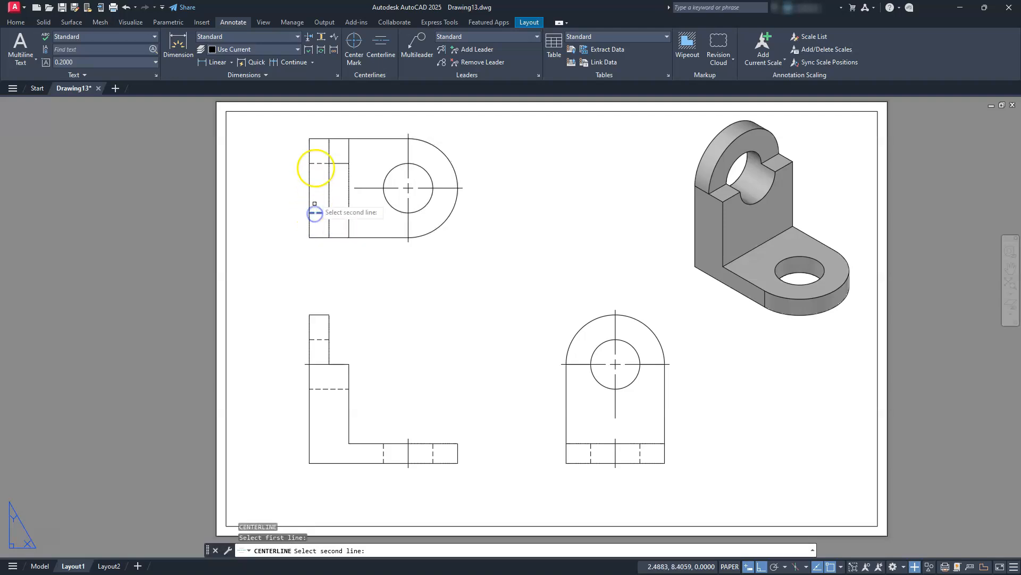
{"action": "left_click", "coordinate": [317, 162]}
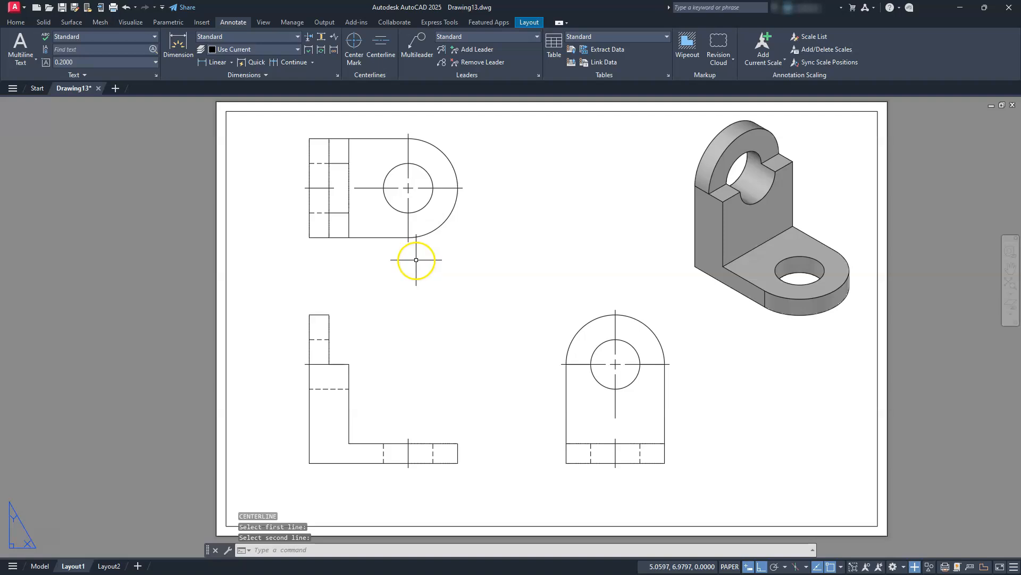
{"action": "key", "text": "Escape"}
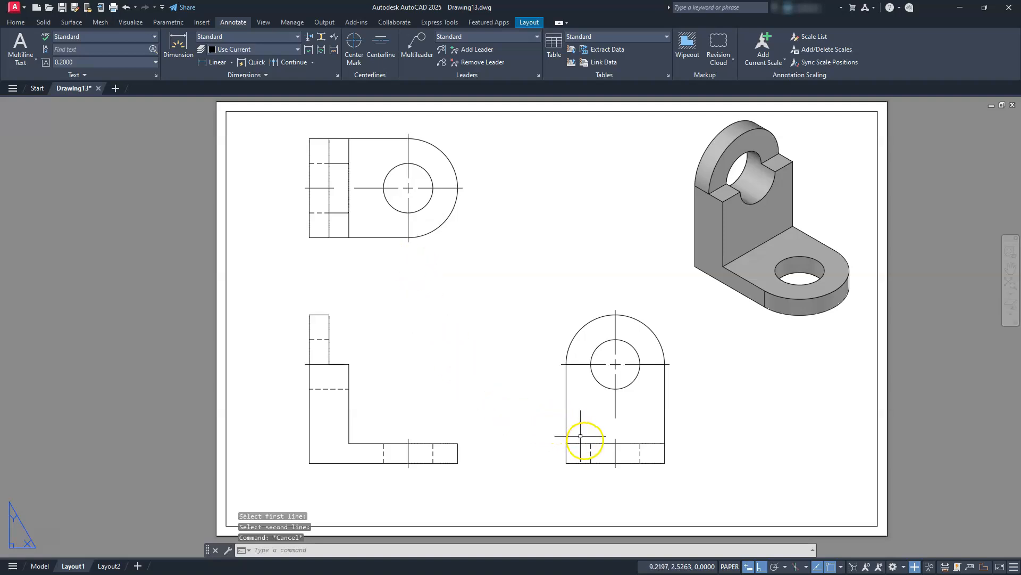
Set the linetype scale to 0.5 for the four short hole centerlines in the top, front and side views.
{"action": "left_click", "coordinate": [615, 452]}
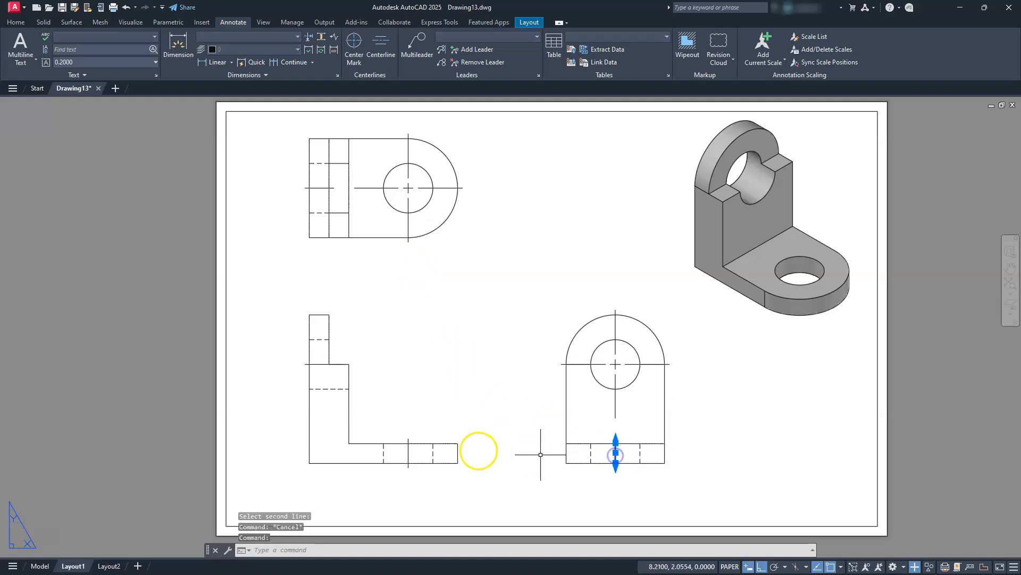
{"action": "left_click", "coordinate": [407, 452]}
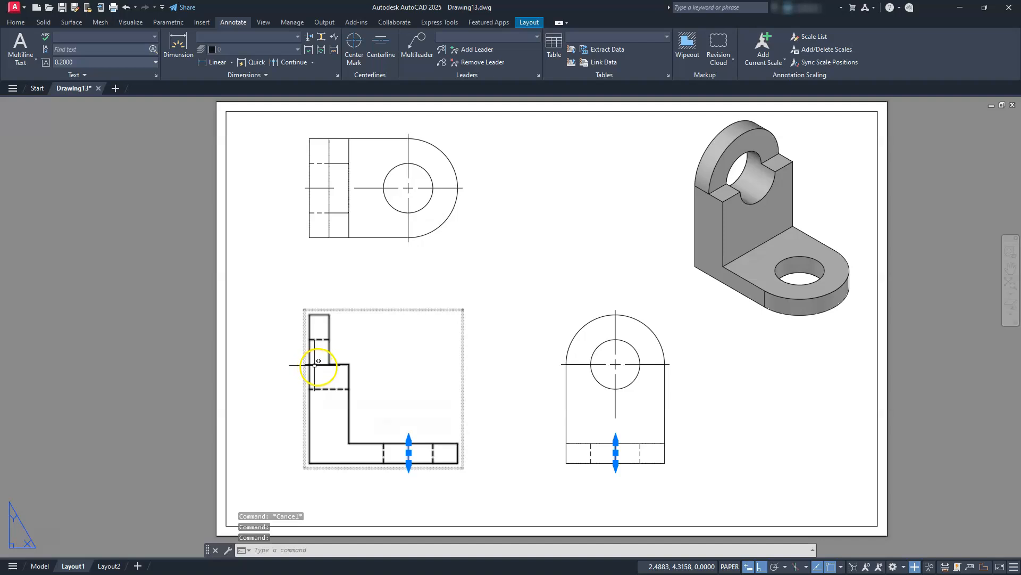
{"action": "left_click", "coordinate": [319, 187]}
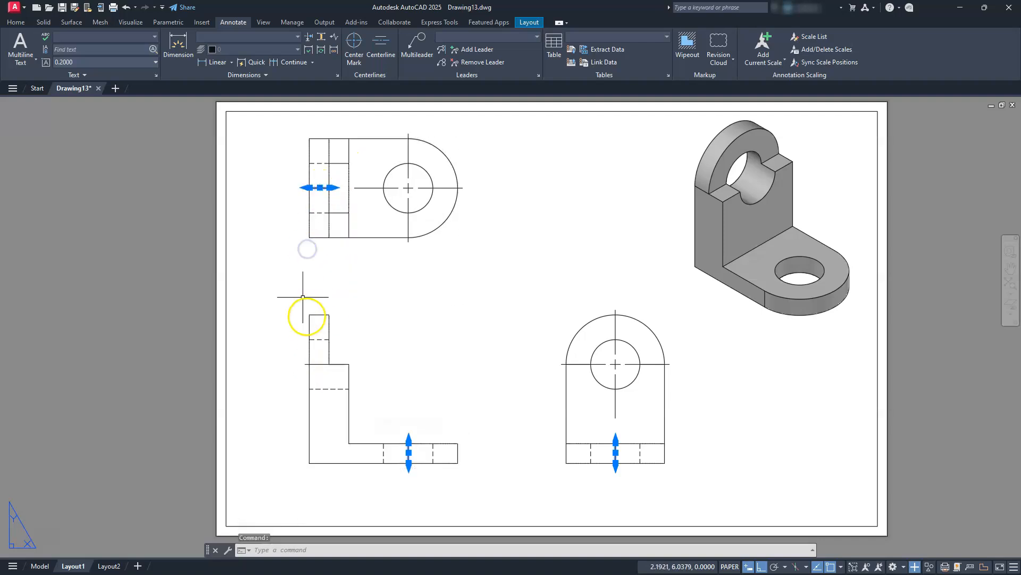
{"action": "left_click", "coordinate": [316, 364]}
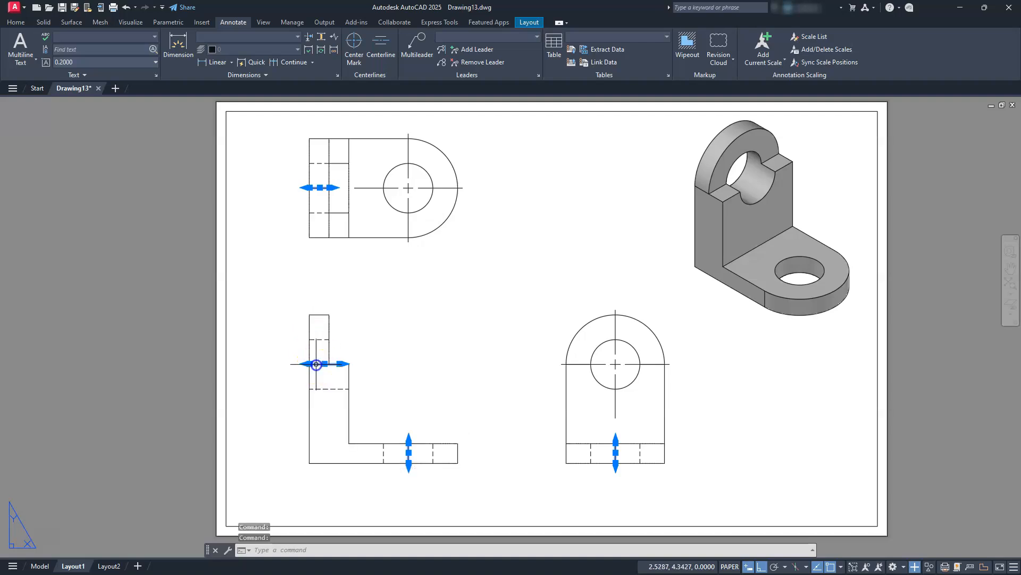
{"action": "right_click", "coordinate": [362, 287]}
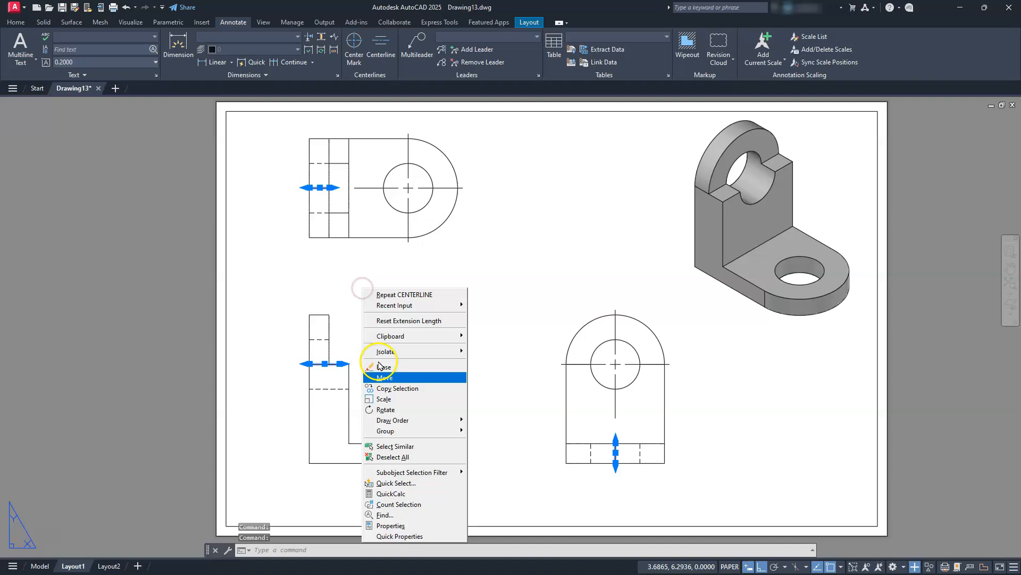
{"action": "left_click", "coordinate": [391, 526]}
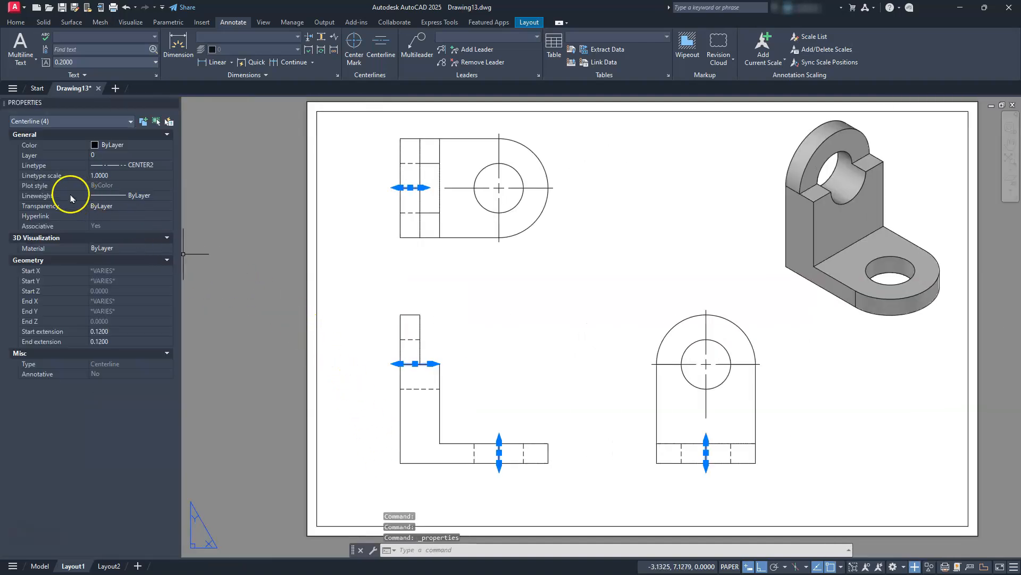
{"action": "left_click", "coordinate": [109, 176]}
{"action": "type", "text": ".5"}
{"action": "key", "text": "Return"}
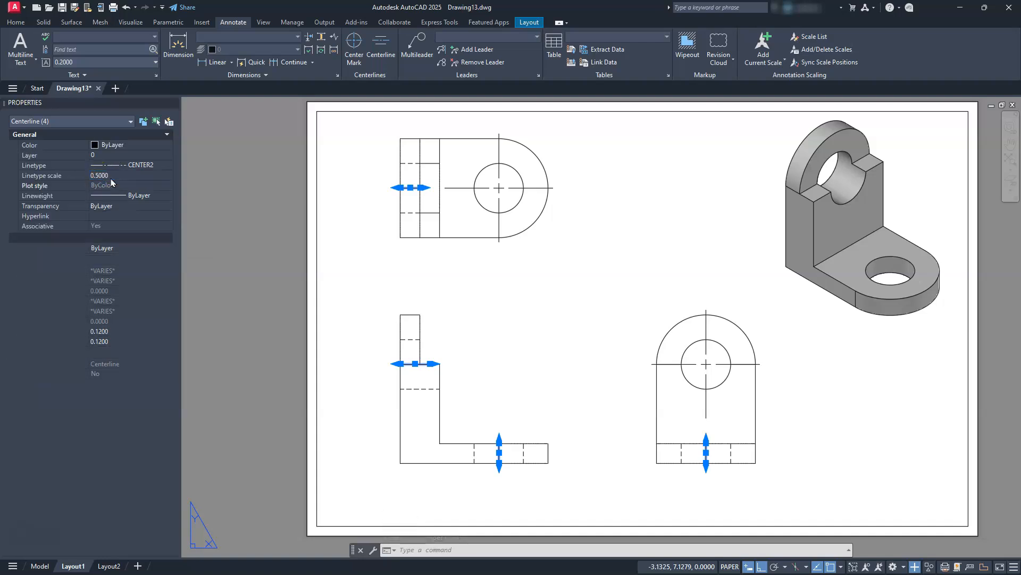
{"action": "scroll", "coordinate": [495, 458], "scroll_direction": "up", "scroll_amount": 10}
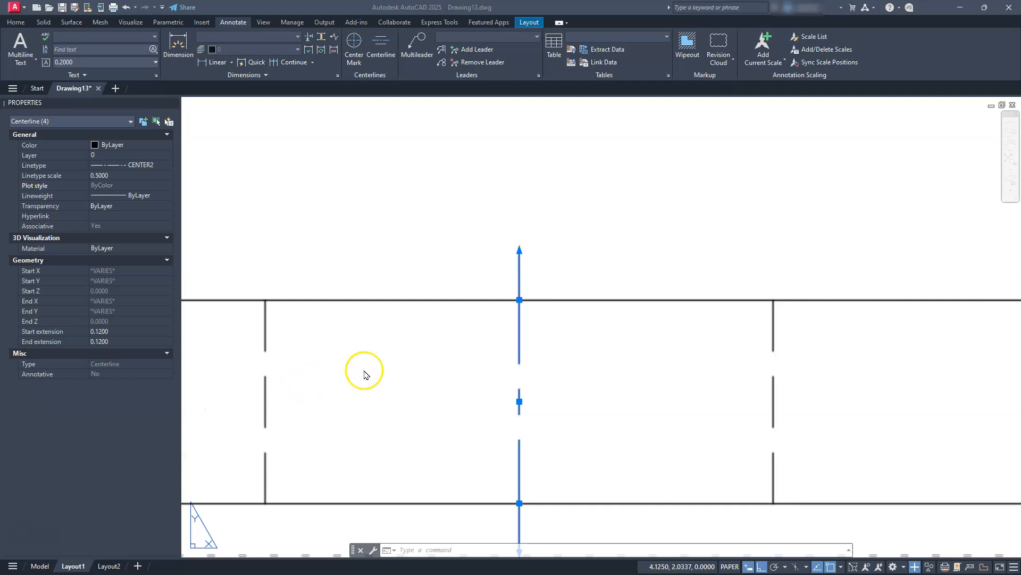
{"action": "scroll", "coordinate": [535, 223], "scroll_direction": "down", "scroll_amount": 8}
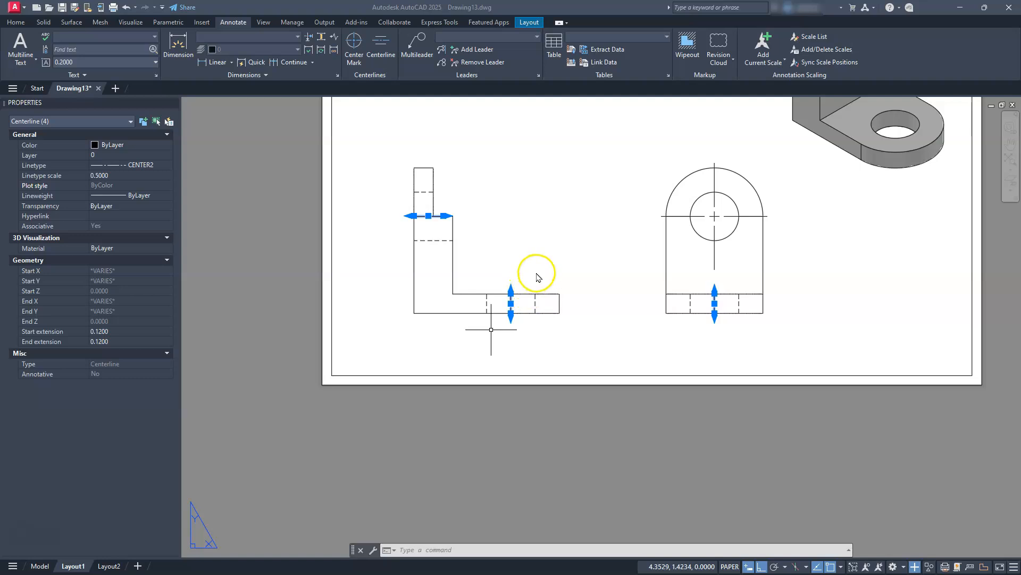
{"action": "key", "text": "Escape"}
{"action": "key", "text": "Escape"}
{"action": "middle_click_drag", "start_coordinate": [543, 261], "coordinate": [537, 351]}
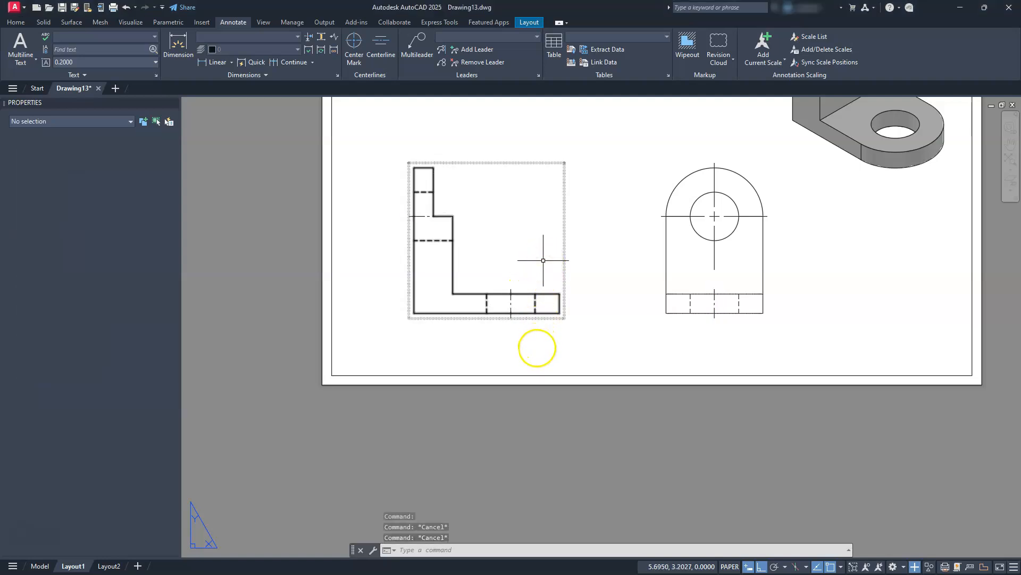
{"action": "left_click", "coordinate": [617, 263]}
{"action": "middle_click_drag", "start_coordinate": [617, 263], "coordinate": [614, 320]}
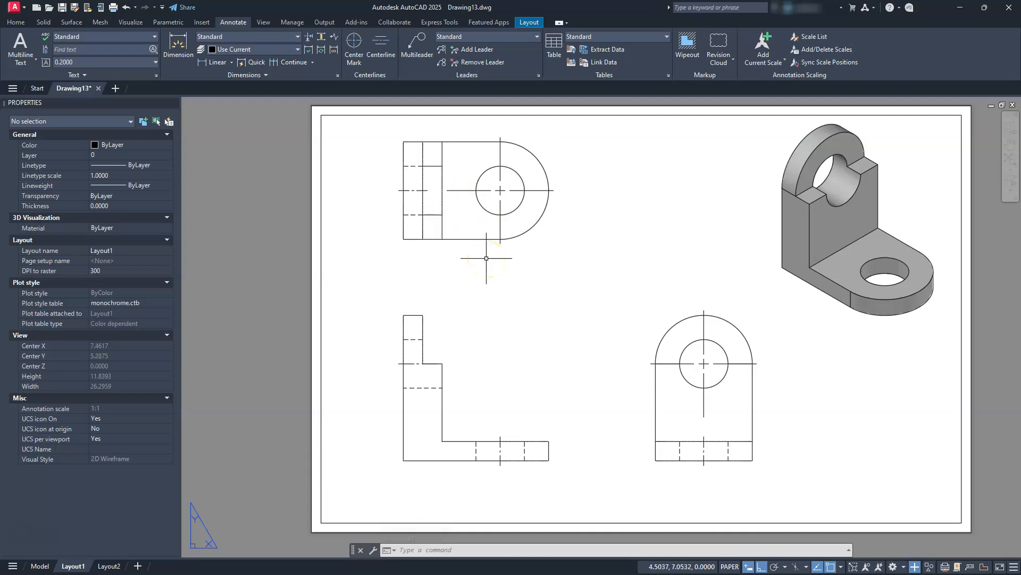
{"action": "middle_click_drag", "start_coordinate": [479, 369], "coordinate": [533, 359]}
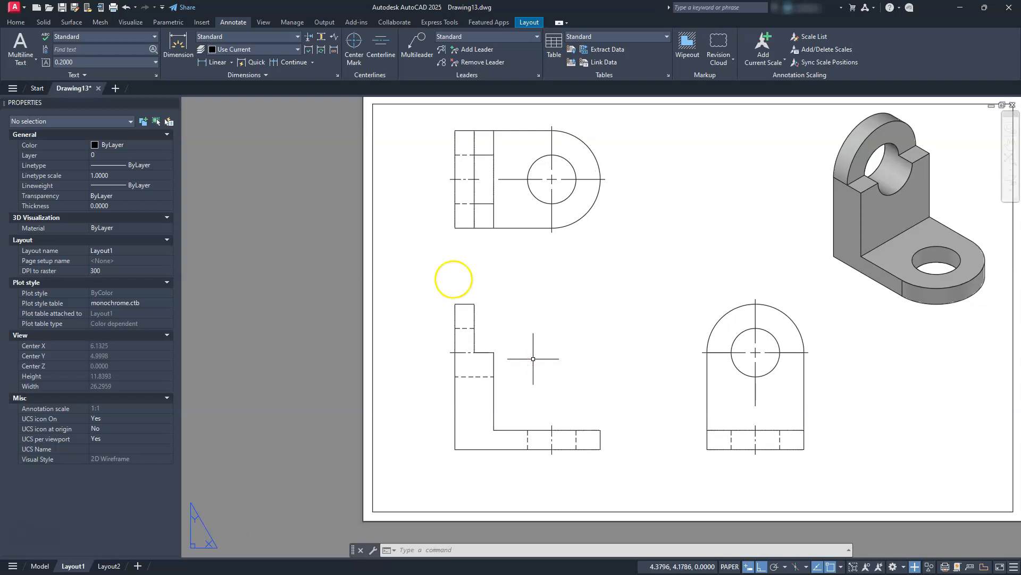
Modify the Standard dimension style to suppress trailing zeros in linear dimensions and use a text height of 0.125.
{"action": "left_click", "coordinate": [338, 79]}
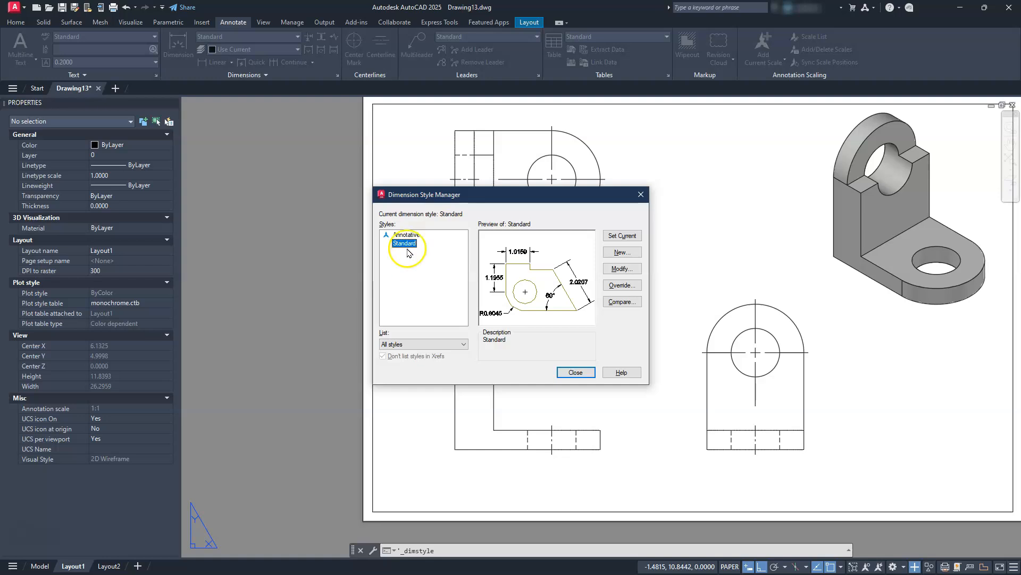
{"action": "left_click", "coordinate": [620, 268]}
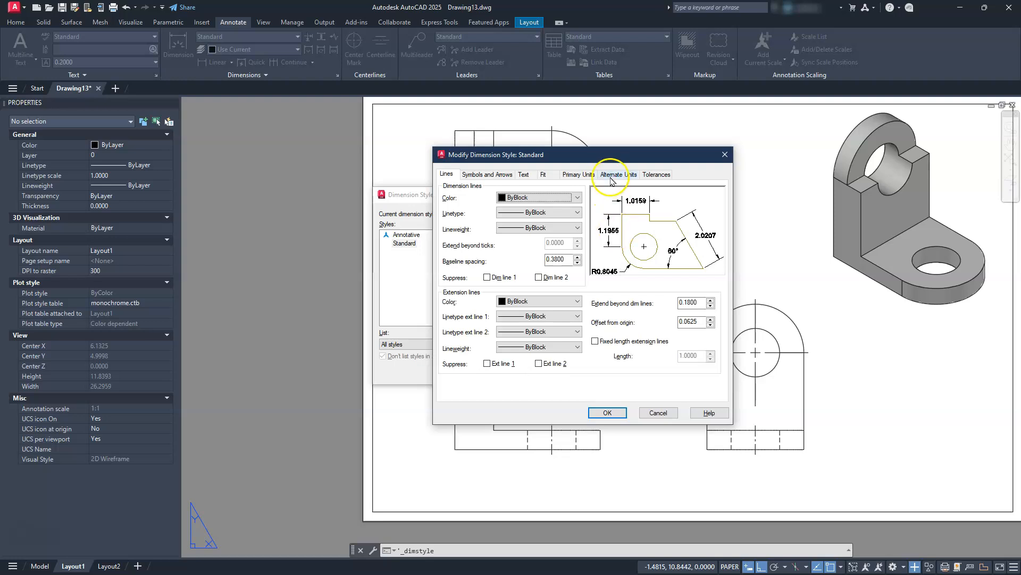
{"action": "left_click", "coordinate": [579, 175]}
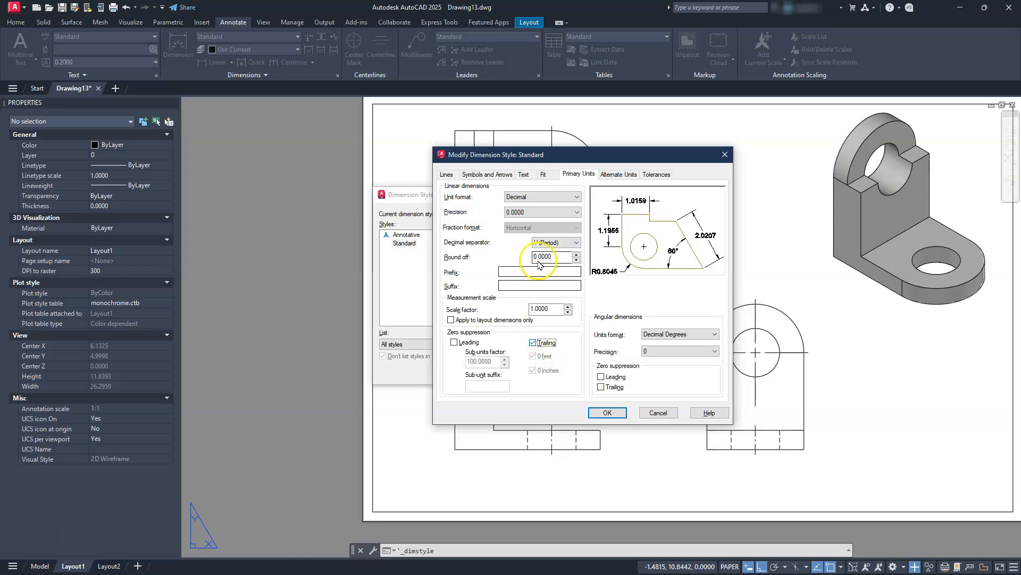
{"action": "left_click", "coordinate": [542, 175]}
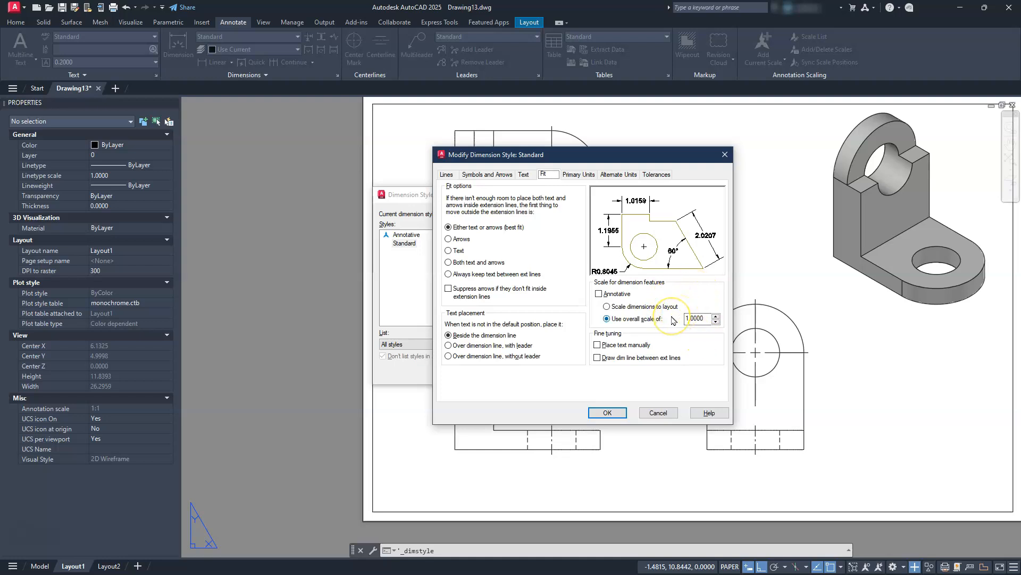
{"action": "left_click", "coordinate": [526, 174]}
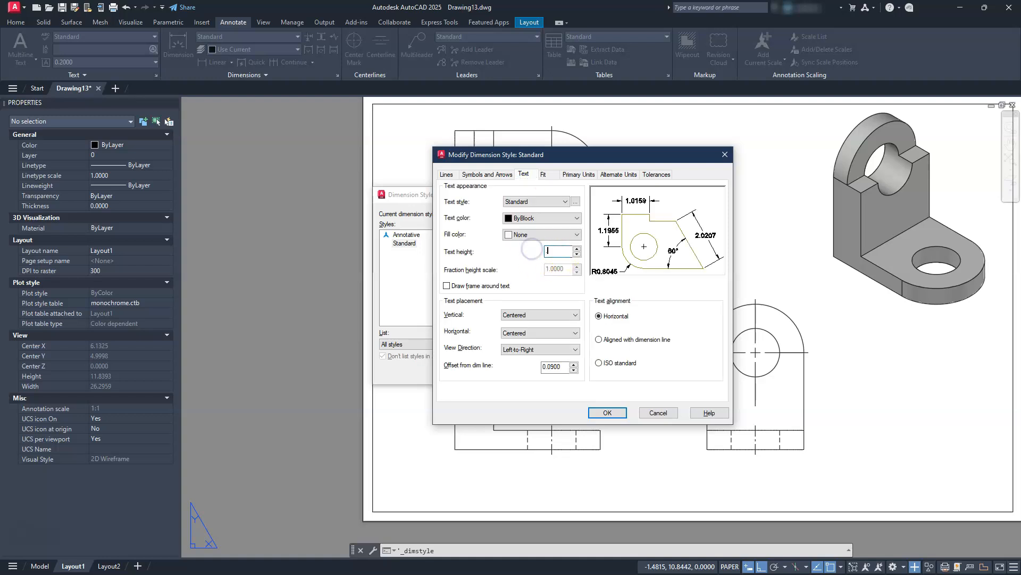
{"action": "key", "text": "Return"}
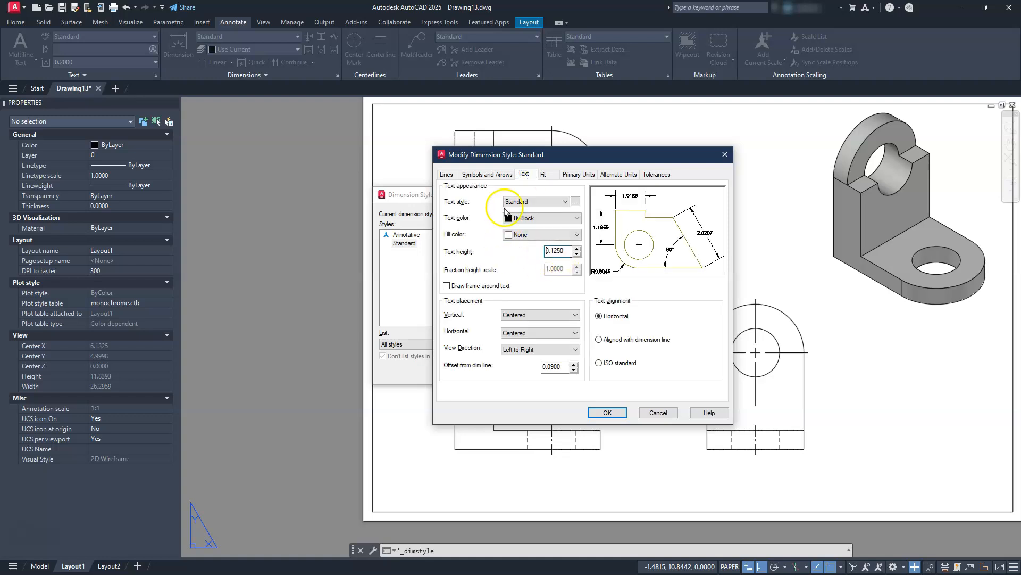
Set the Standard dimension style's center marks to None and its extension beyond dimension lines to 0.125, and save the style.
{"action": "left_click", "coordinate": [493, 174]}
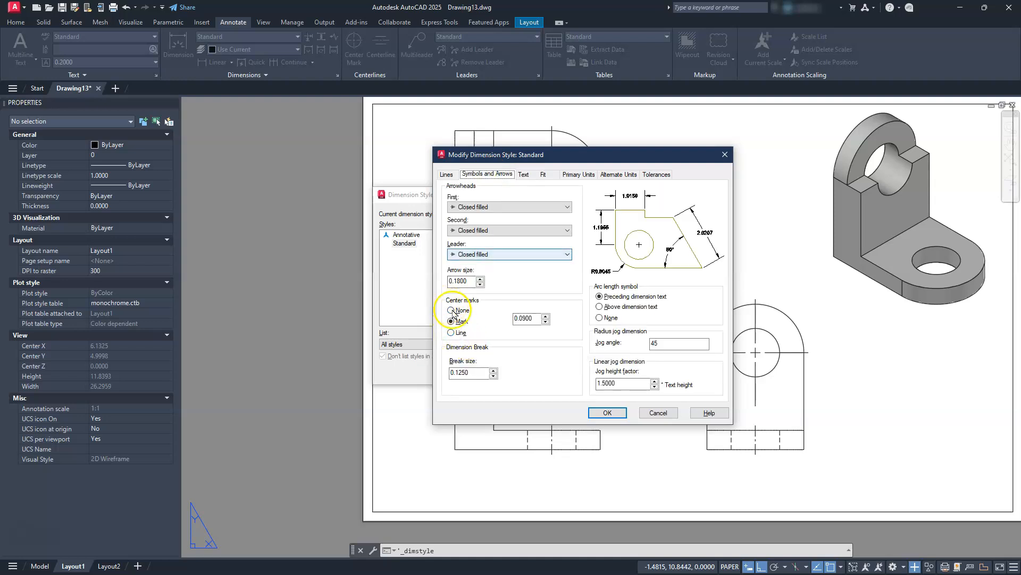
{"action": "left_click", "coordinate": [459, 211]}
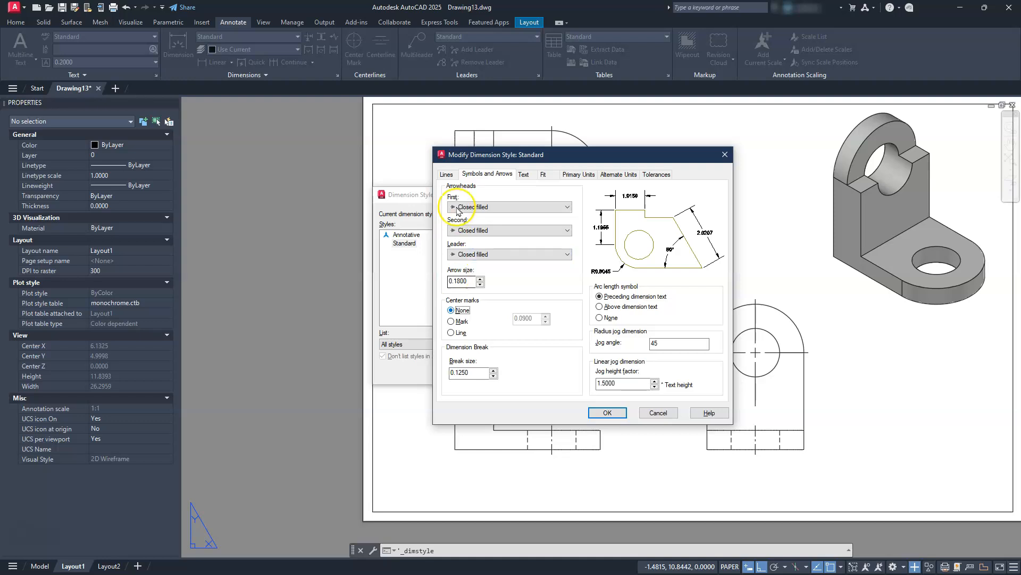
{"action": "left_click", "coordinate": [447, 175]}
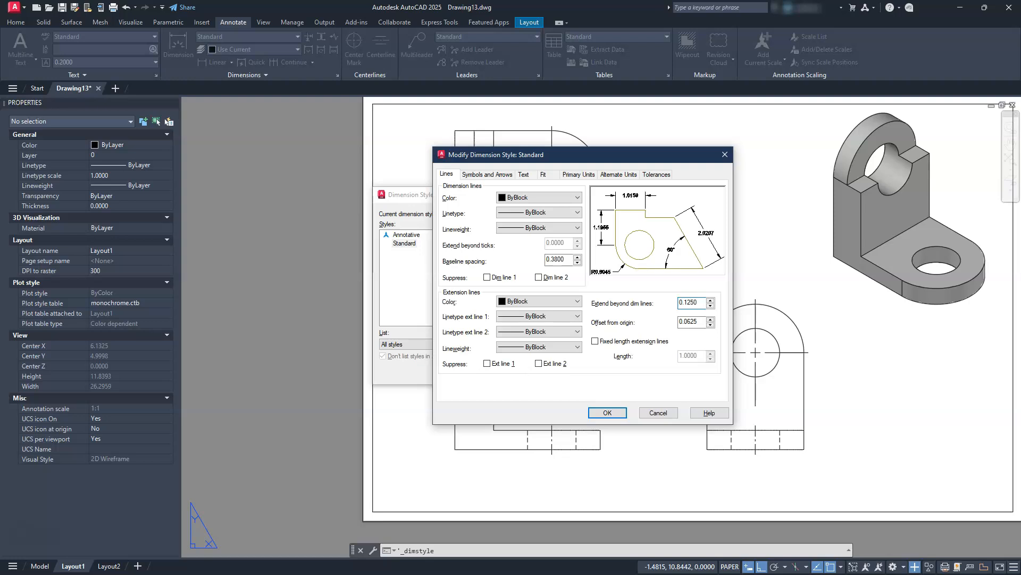
{"action": "left_click", "coordinate": [606, 413]}
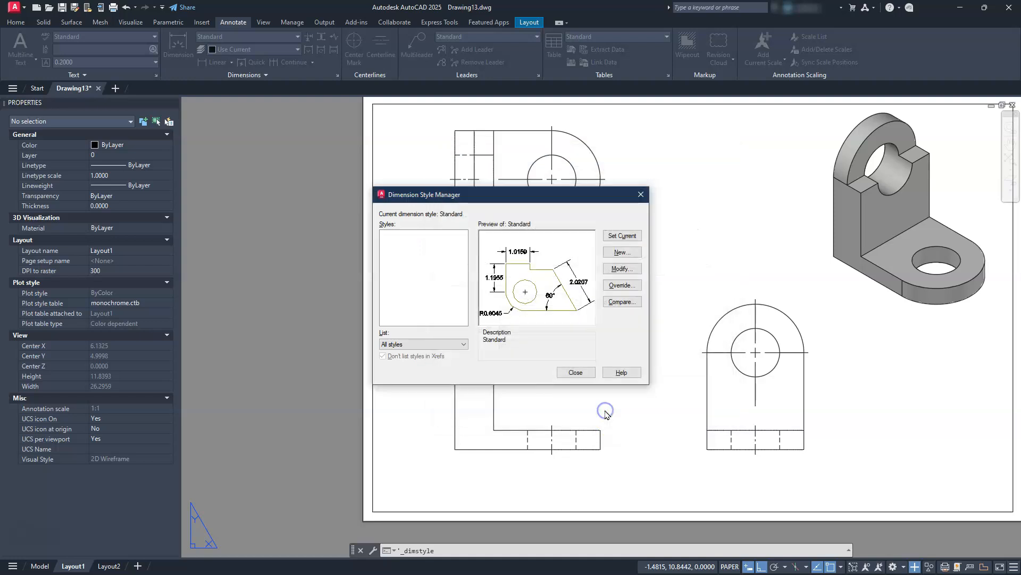
{"action": "left_click", "coordinate": [573, 373]}
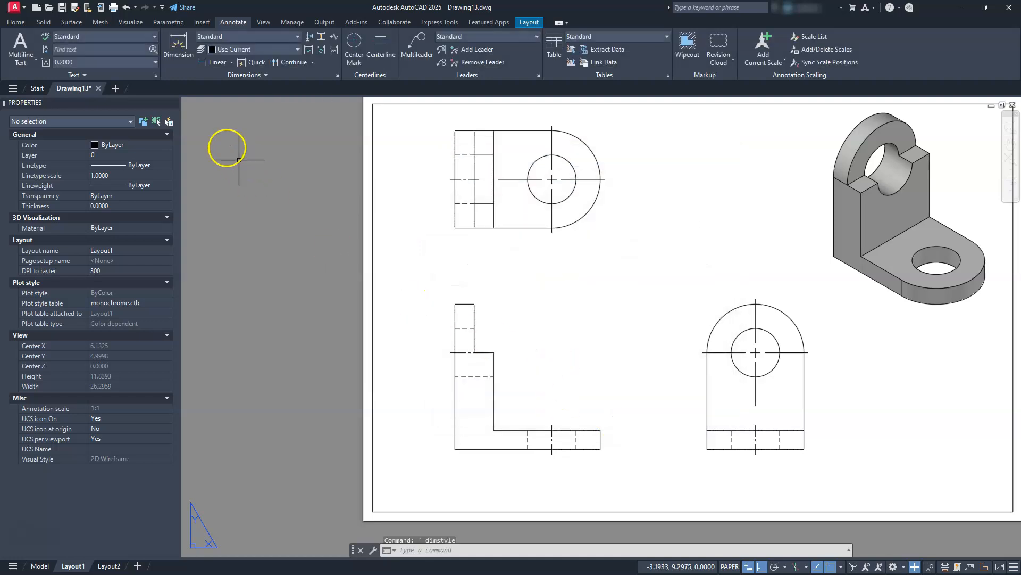
Close the object properties display and add a linear dimension for the front view's overall height, placed outside the upright's back edge.
{"action": "left_click", "coordinate": [176, 102]}
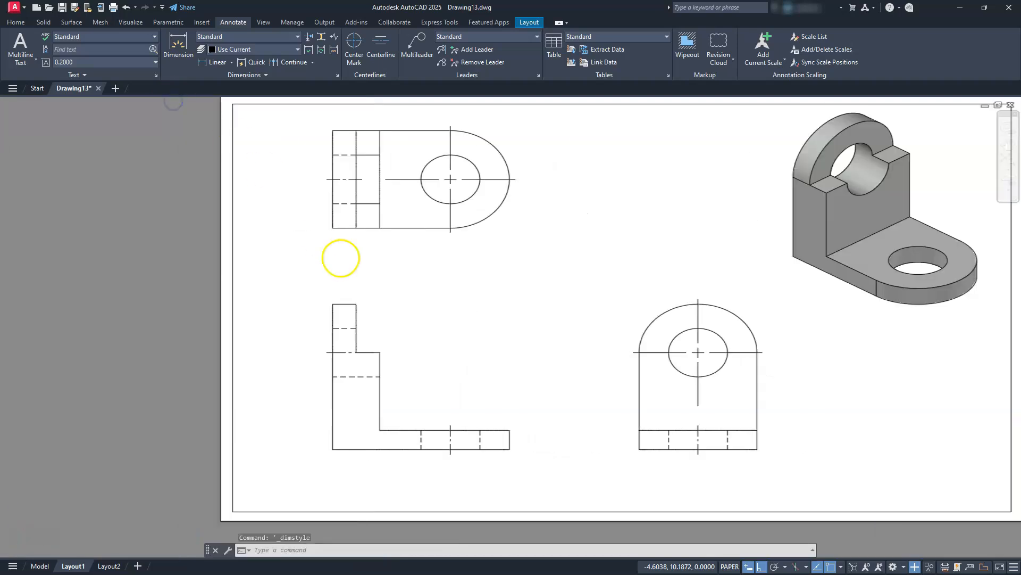
{"action": "middle_click_drag", "start_coordinate": [497, 519], "coordinate": [559, 503]}
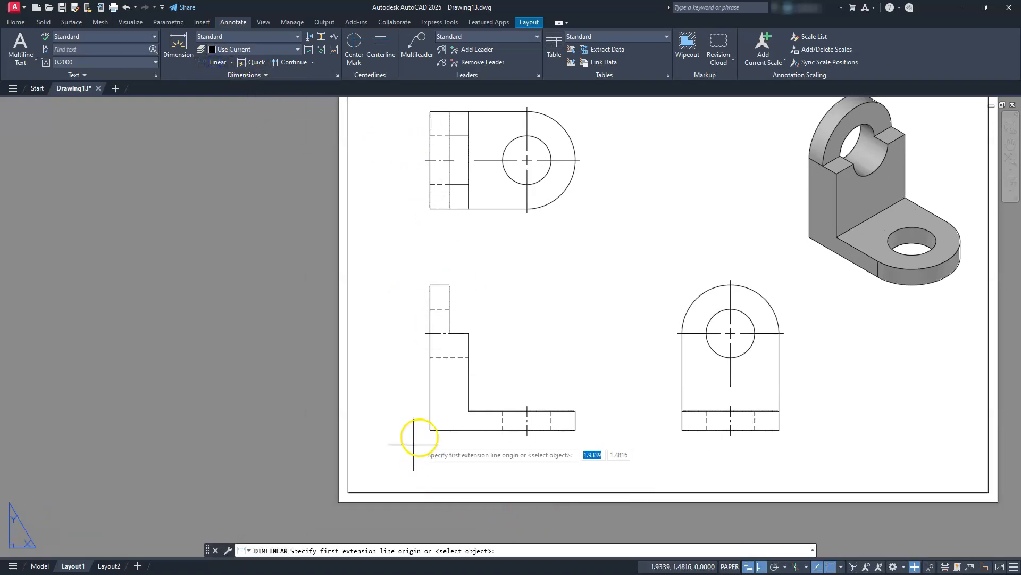
{"action": "left_click", "coordinate": [430, 422]}
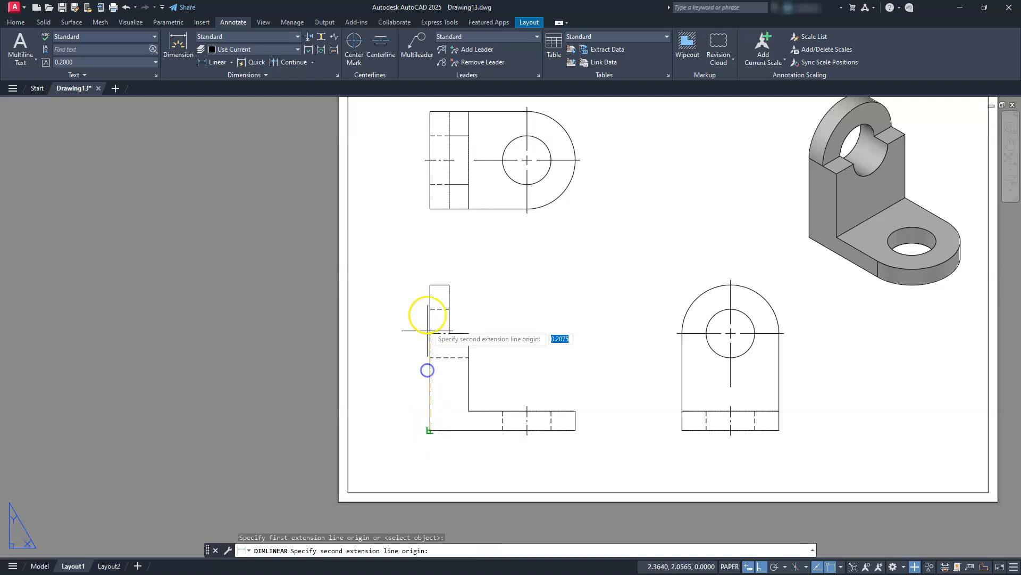
{"action": "left_click", "coordinate": [430, 284]}
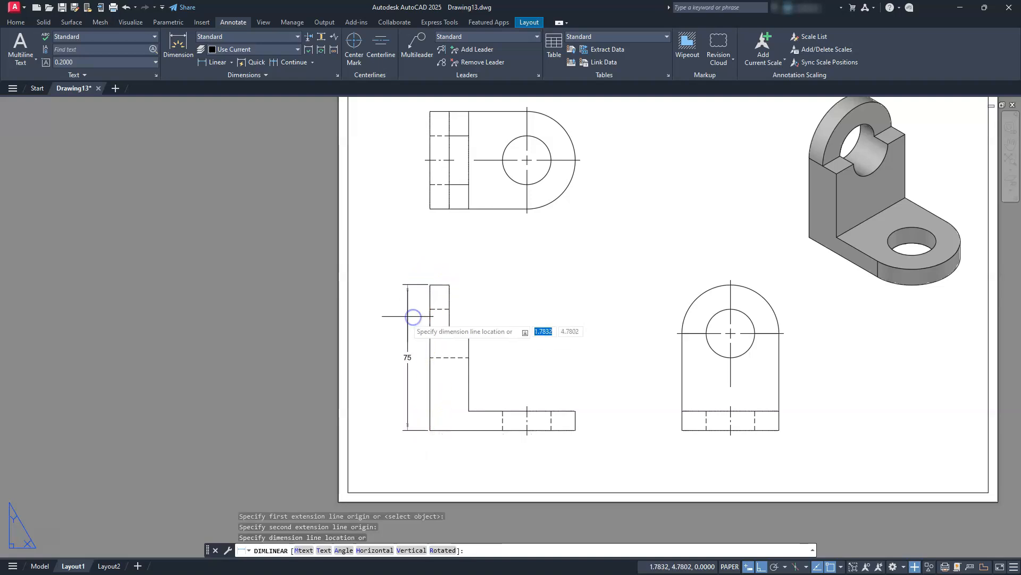
{"action": "left_click", "coordinate": [382, 324]}
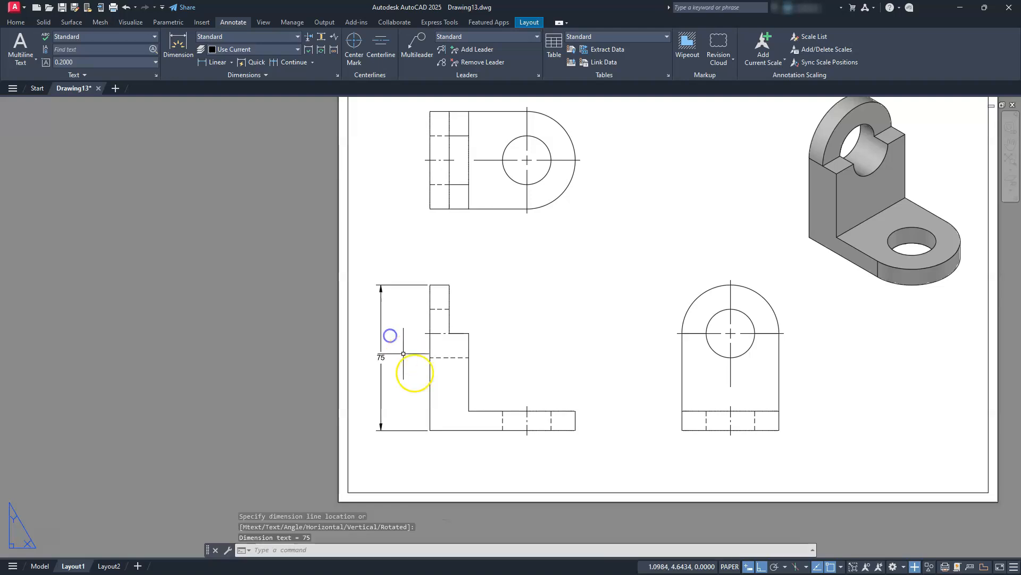
{"action": "scroll", "coordinate": [445, 426], "scroll_direction": "up", "scroll_amount": 2}
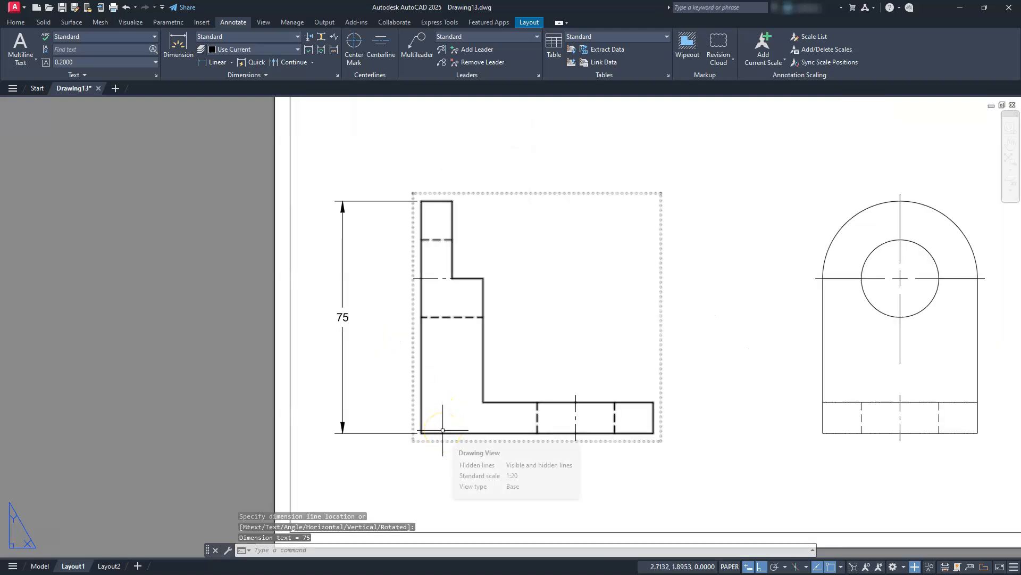
Add a vertical linear dimension beside the side view from the base's bottom edge to the hole's center height.
{"action": "key", "text": "Return"}
{"action": "scroll", "coordinate": [444, 430], "scroll_direction": "down", "scroll_amount": 2}
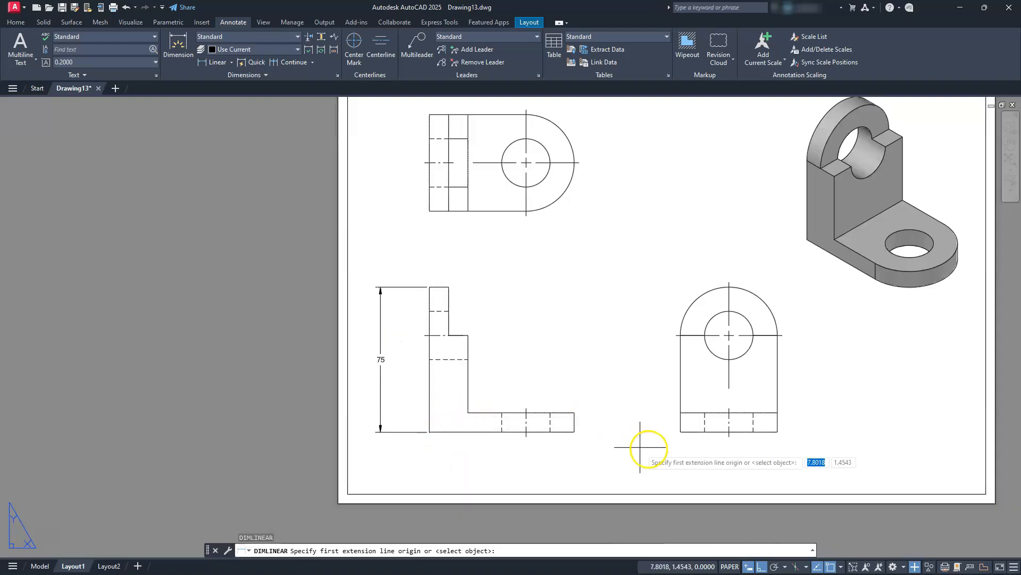
{"action": "left_click", "coordinate": [776, 431]}
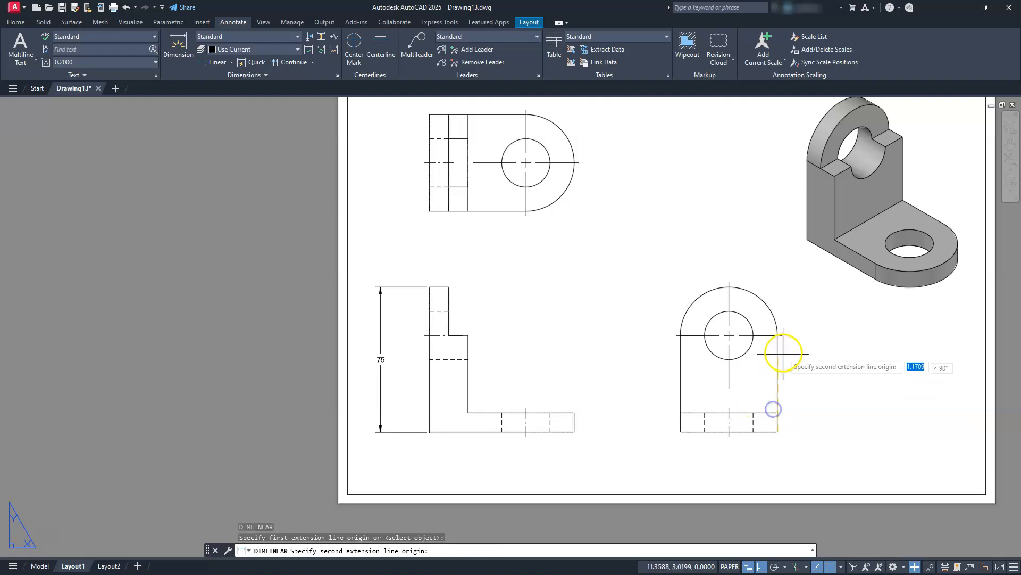
{"action": "left_click", "coordinate": [782, 335]}
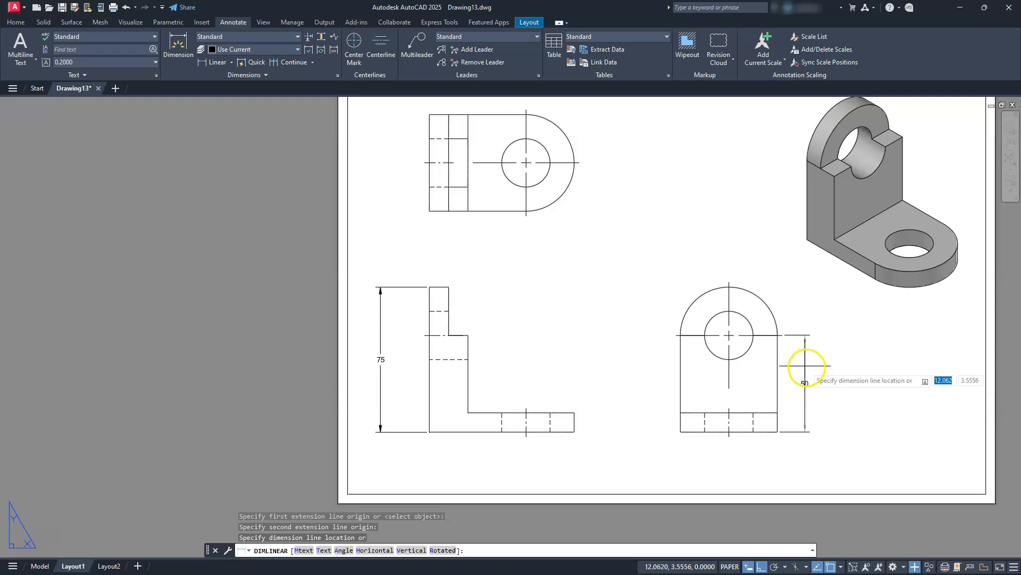
{"action": "left_click", "coordinate": [807, 386]}
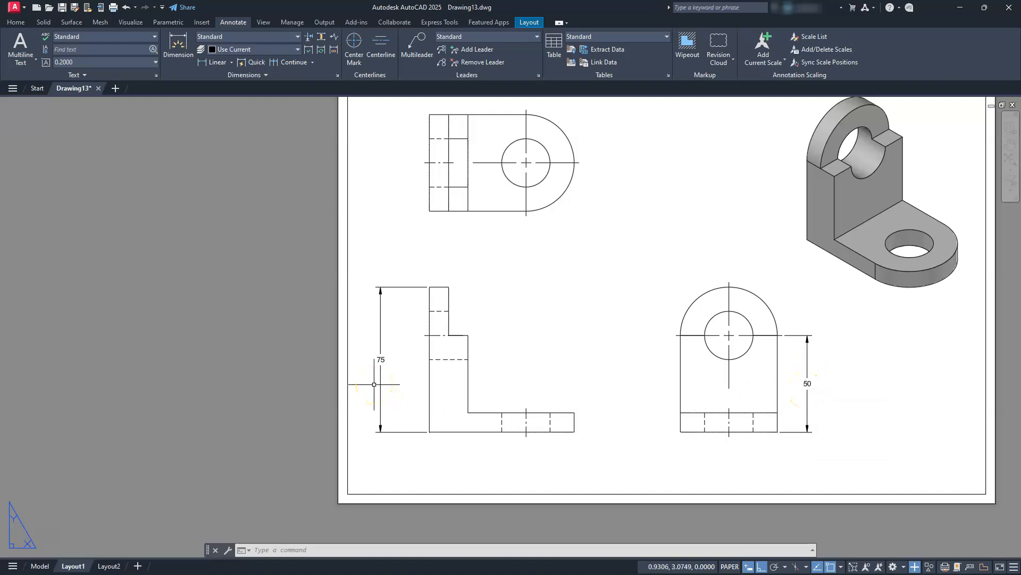
Add a horizontal linear dimension below the side view for its overall width.
{"action": "left_click", "coordinate": [213, 62]}
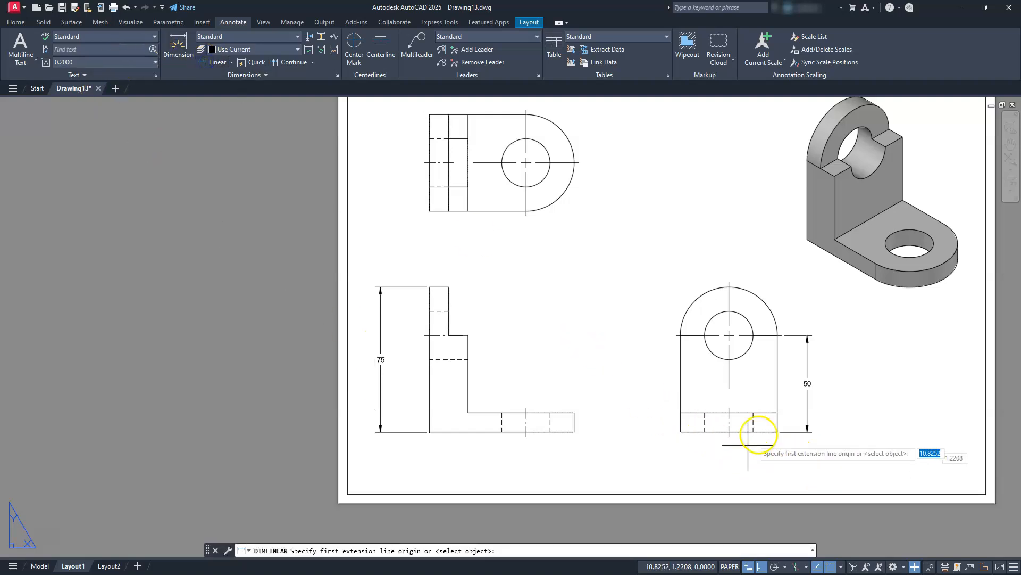
{"action": "middle_click_drag", "start_coordinate": [753, 429], "coordinate": [635, 422]}
{"action": "scroll", "coordinate": [639, 423], "scroll_direction": "up", "scroll_amount": 4}
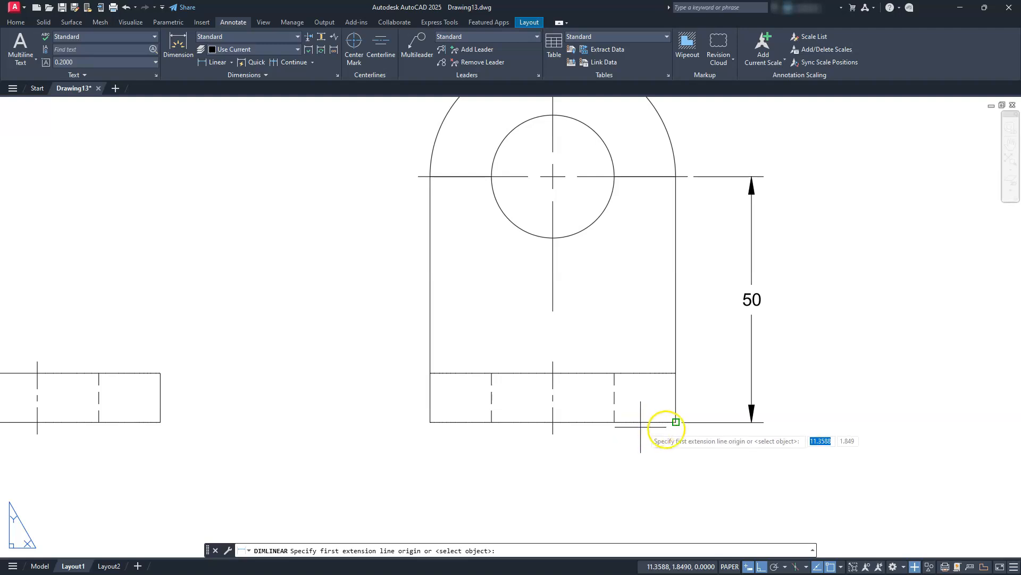
{"action": "left_click", "coordinate": [667, 420]}
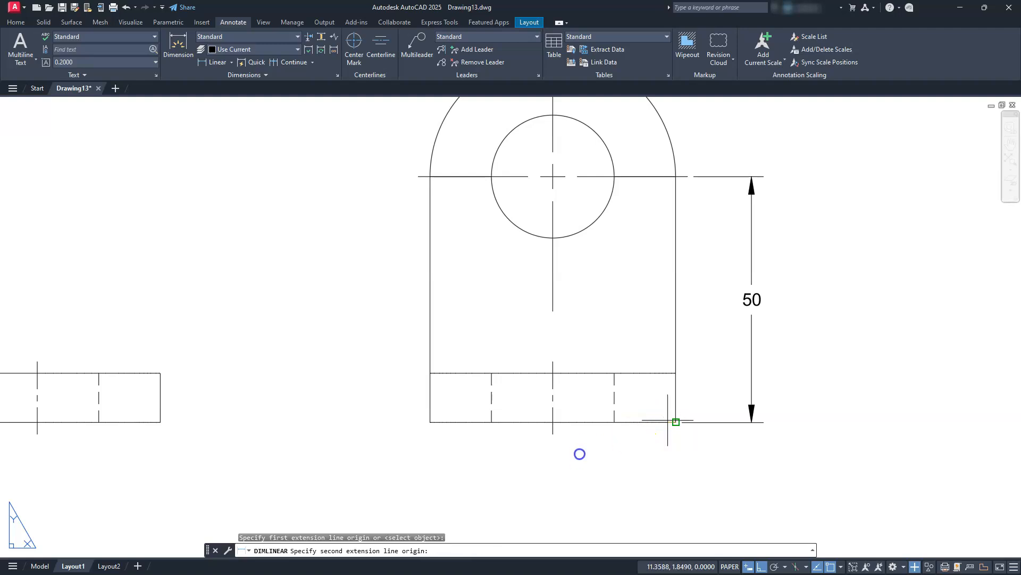
{"action": "left_click", "coordinate": [445, 422]}
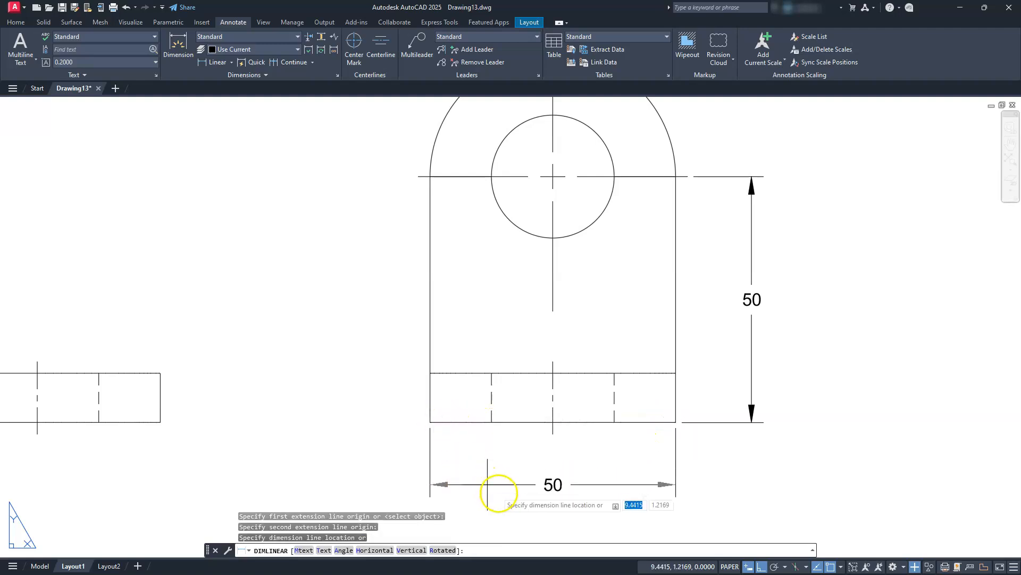
{"action": "left_click", "coordinate": [503, 507]}
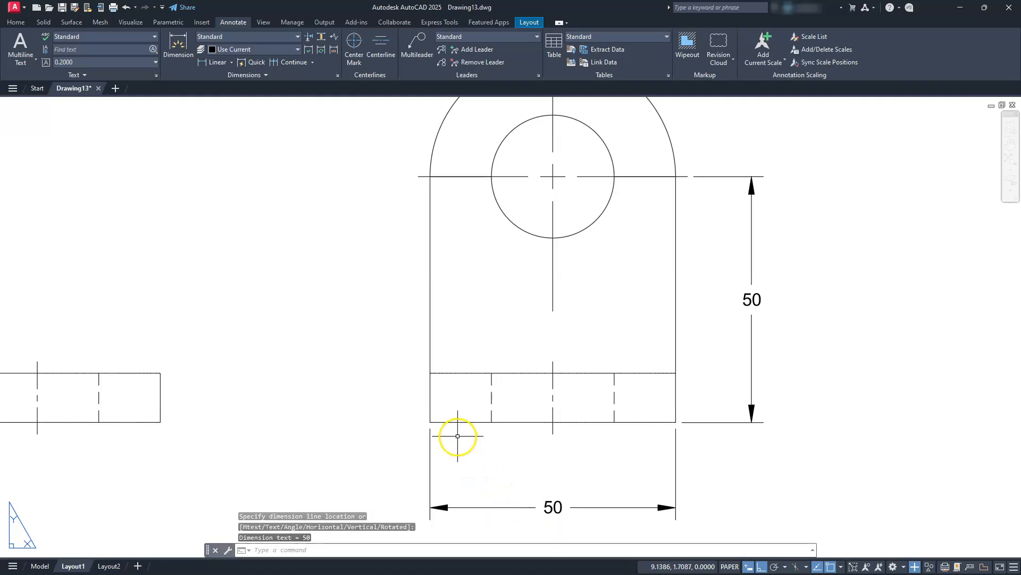
Add a horizontal linear dimension from the side view's left edge to the hole centerline, placed between the view and the overall width dimension.
{"action": "key", "text": "Return"}
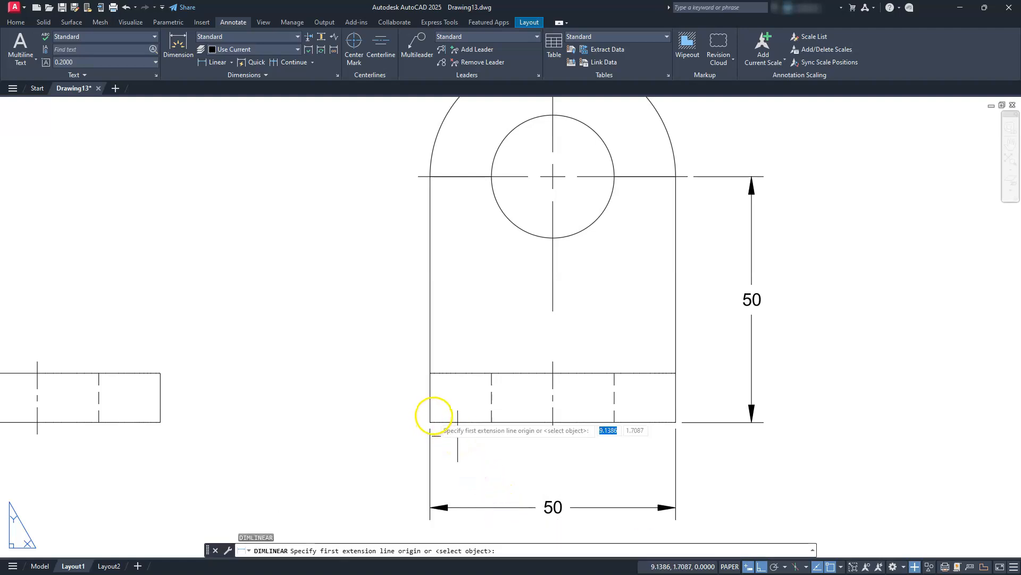
{"action": "left_click", "coordinate": [432, 421]}
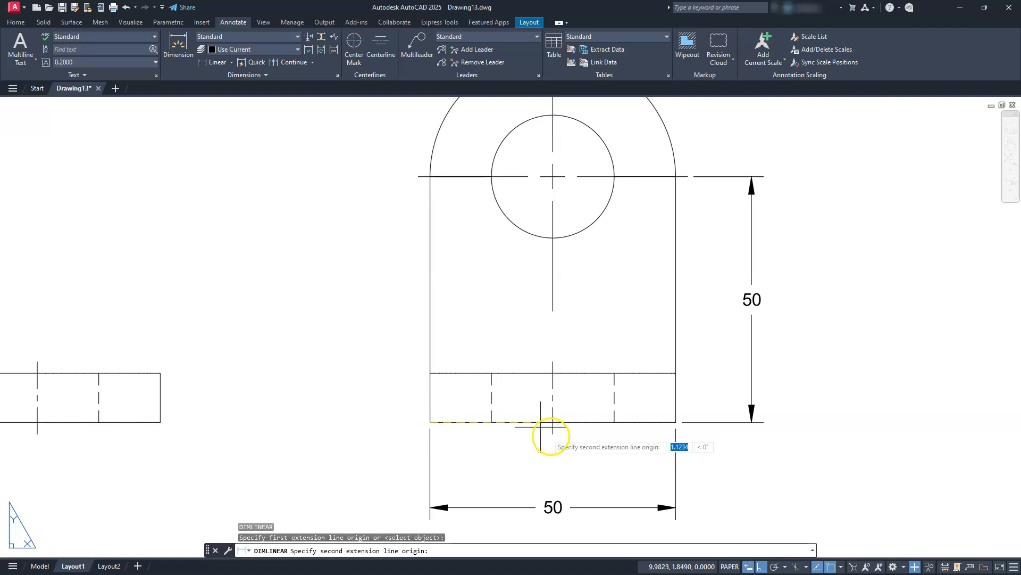
{"action": "left_click", "coordinate": [553, 434]}
{"action": "left_click", "coordinate": [515, 465]}
Add a vertical linear dimension for the base thickness, beside the free end of the base in the front view.
{"action": "scroll", "coordinate": [519, 406], "scroll_direction": "down", "scroll_amount": 4}
{"action": "middle_click_drag", "start_coordinate": [418, 424], "coordinate": [554, 411]}
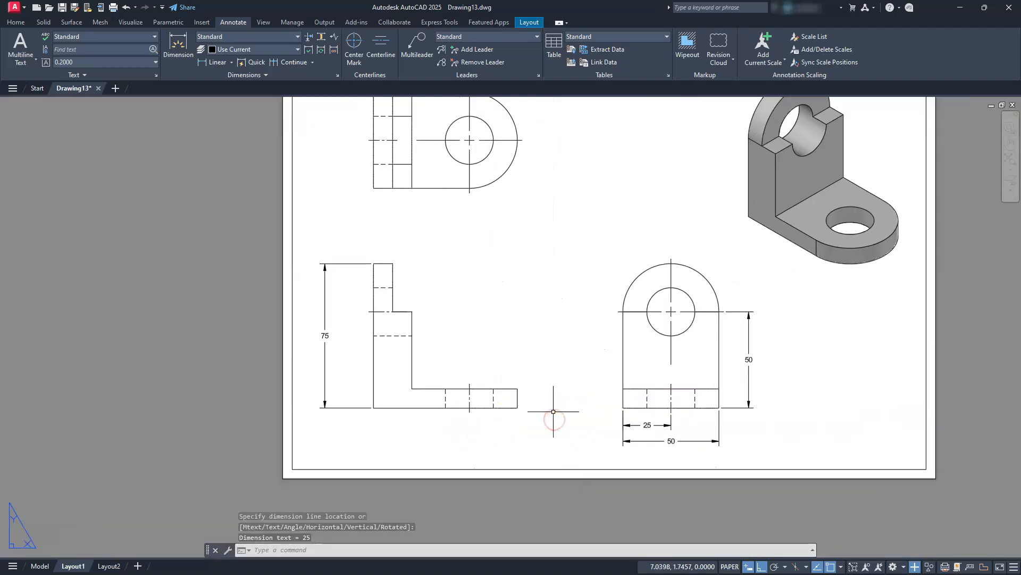
{"action": "key", "text": "Return"}
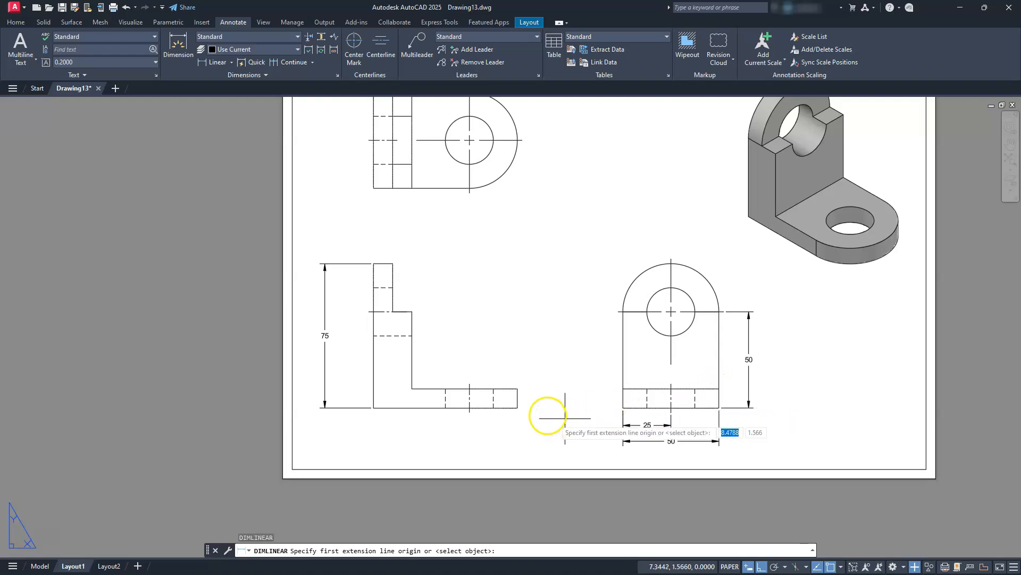
{"action": "left_click", "coordinate": [519, 407]}
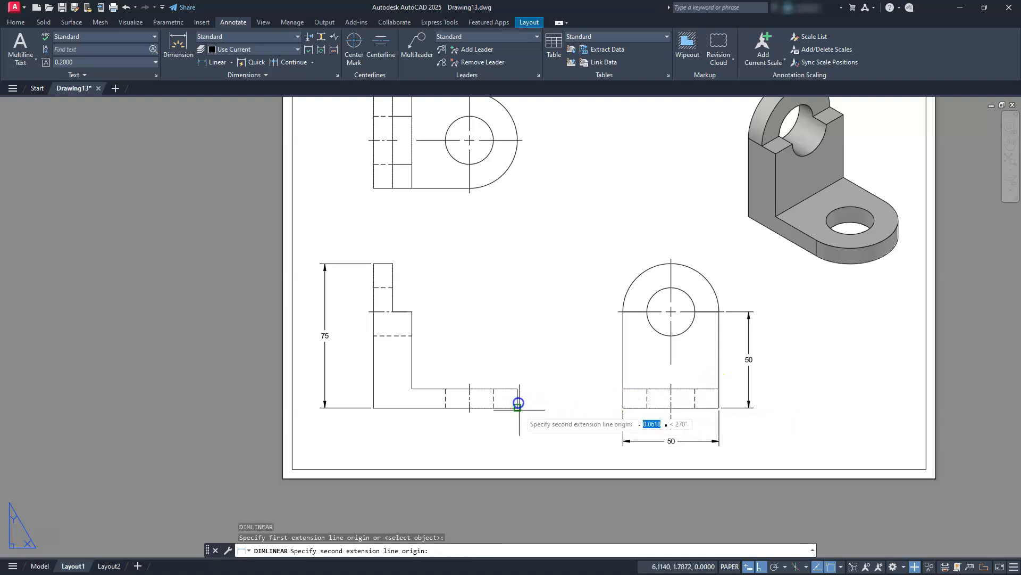
{"action": "left_click", "coordinate": [518, 389]}
{"action": "left_click", "coordinate": [543, 392]}
Add a horizontal linear dimension below the front view for the bracket's overall length.
{"action": "key", "text": "Return"}
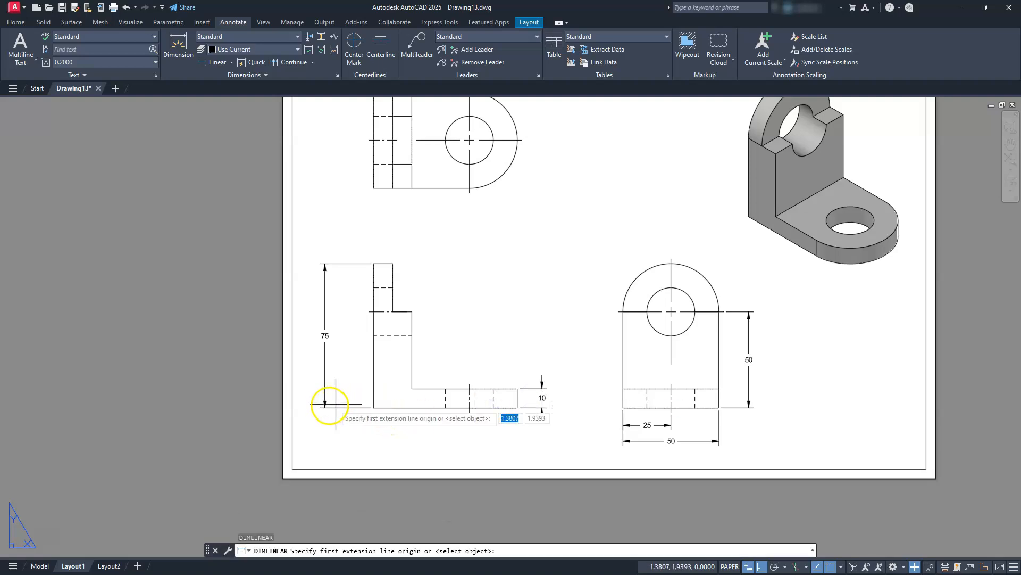
{"action": "left_click", "coordinate": [375, 408]}
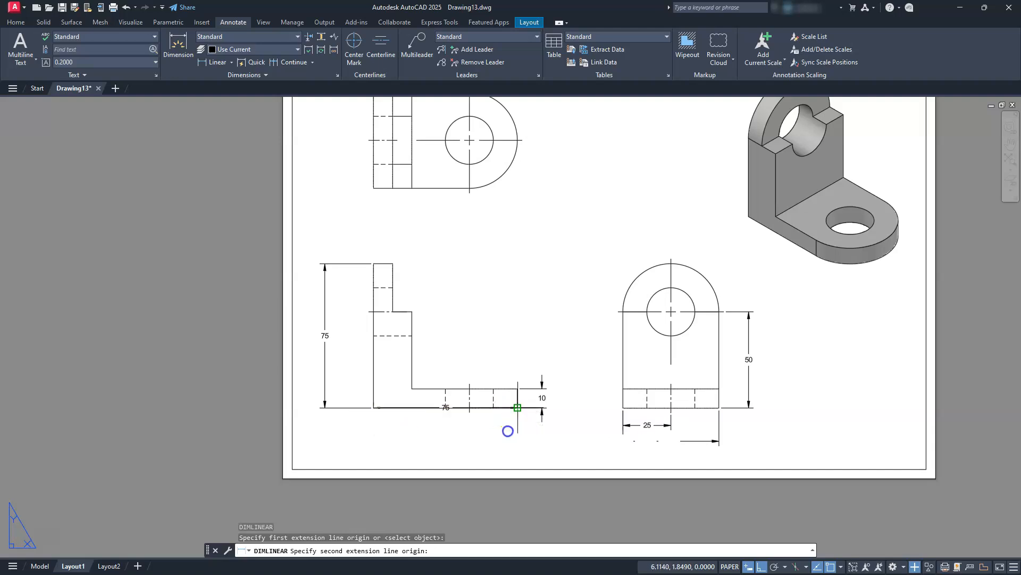
{"action": "left_click", "coordinate": [517, 408]}
{"action": "left_click", "coordinate": [492, 444]}
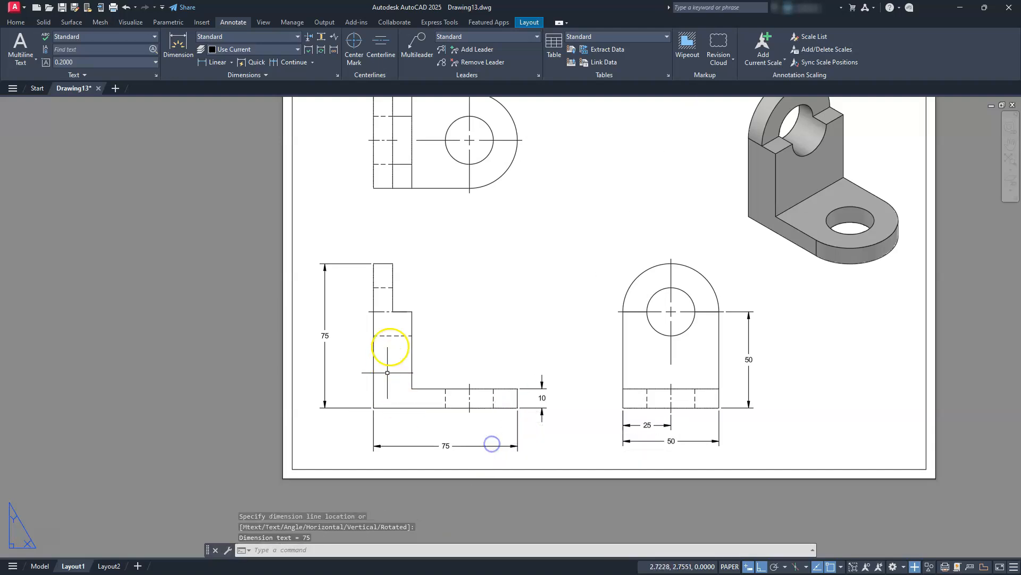
Add a vertical linear dimension in the front view from the base's upper surface to the upright's step, aligned with the base thickness dimension.
{"action": "key", "text": "Return"}
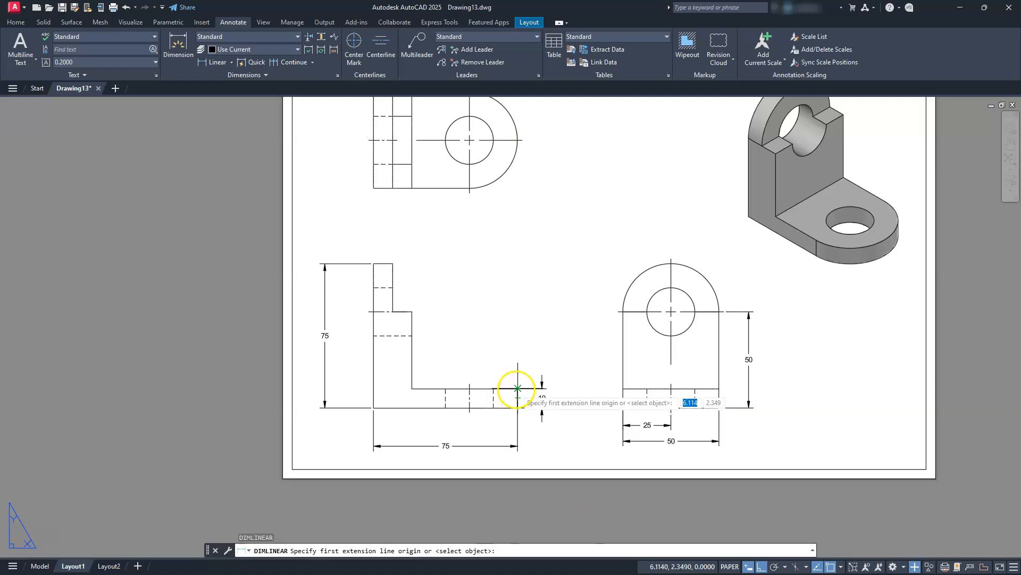
{"action": "left_click", "coordinate": [517, 389]}
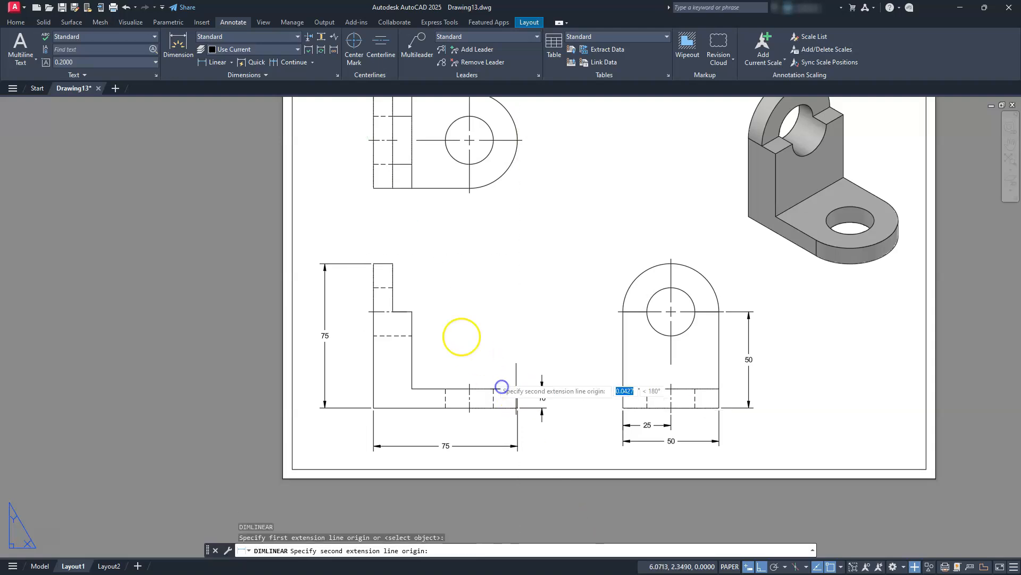
{"action": "left_click", "coordinate": [409, 312]}
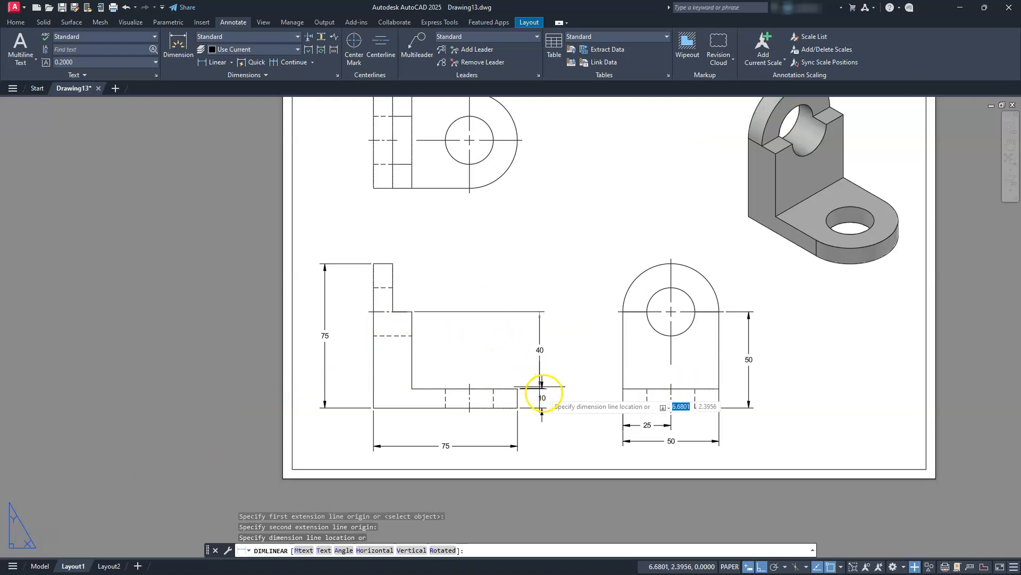
{"action": "left_click", "coordinate": [543, 390]}
{"action": "key", "text": "Escape"}
Add a horizontal linear dimension above the top view from the upright's back edge to the base hole's centerline.
{"action": "scroll", "coordinate": [558, 412], "scroll_direction": "up", "scroll_amount": 5}
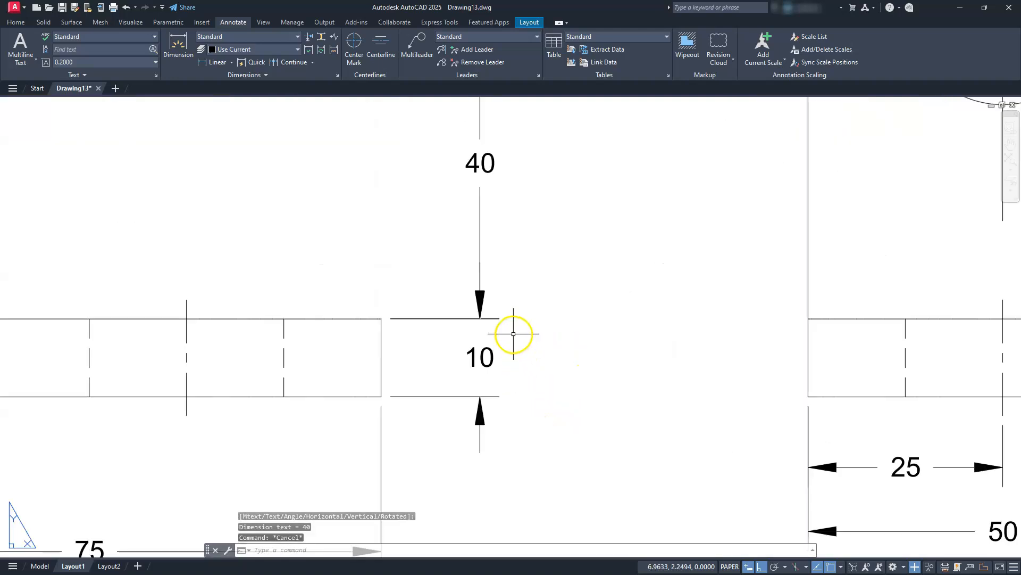
{"action": "scroll", "coordinate": [513, 334], "scroll_direction": "down", "scroll_amount": 10}
{"action": "middle_click_drag", "start_coordinate": [529, 442], "coordinate": [536, 358]}
{"action": "scroll", "coordinate": [537, 358], "scroll_direction": "up", "scroll_amount": 2}
{"action": "key", "text": "Escape"}
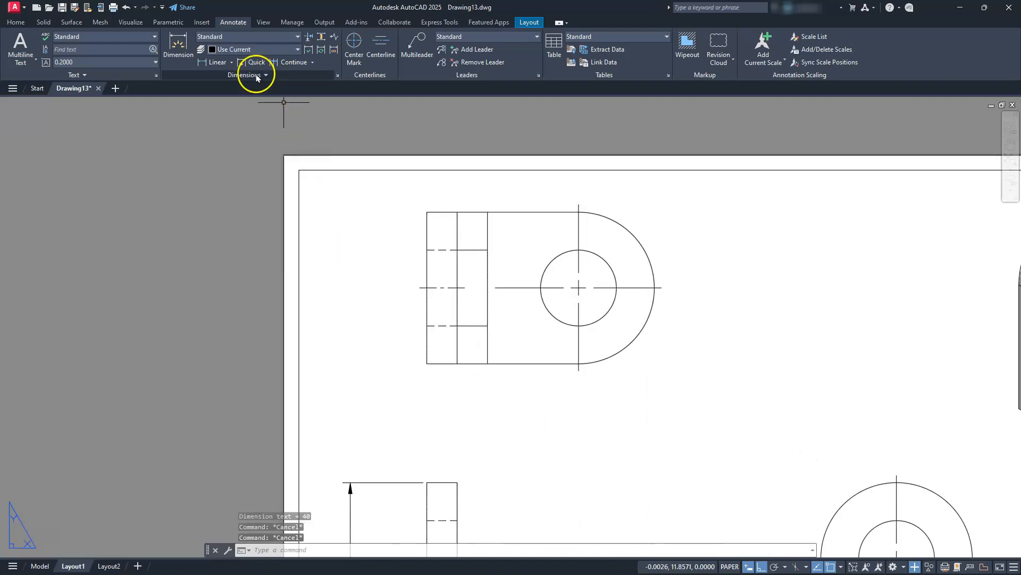
{"action": "left_click", "coordinate": [217, 62]}
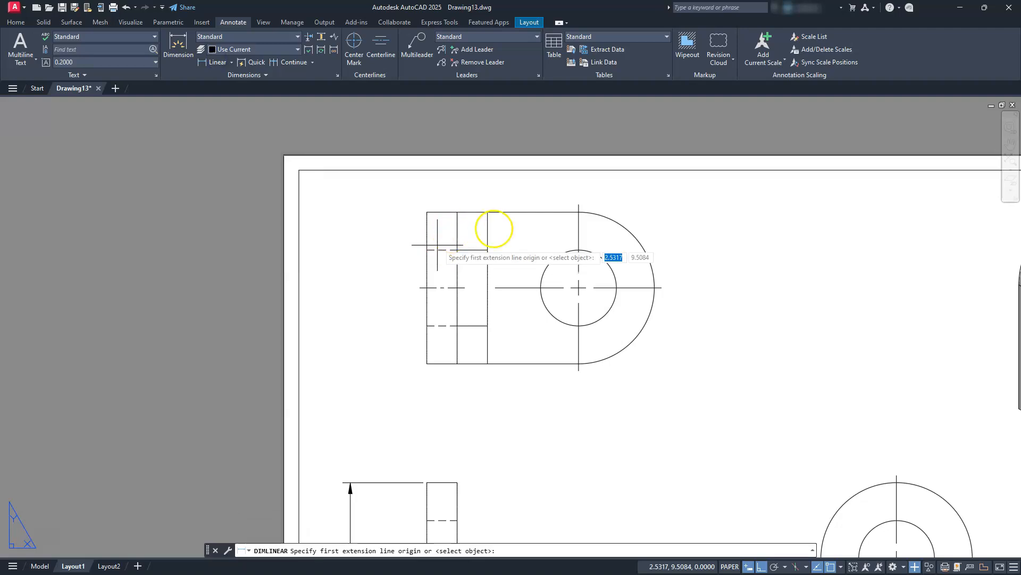
{"action": "left_click", "coordinate": [426, 212]}
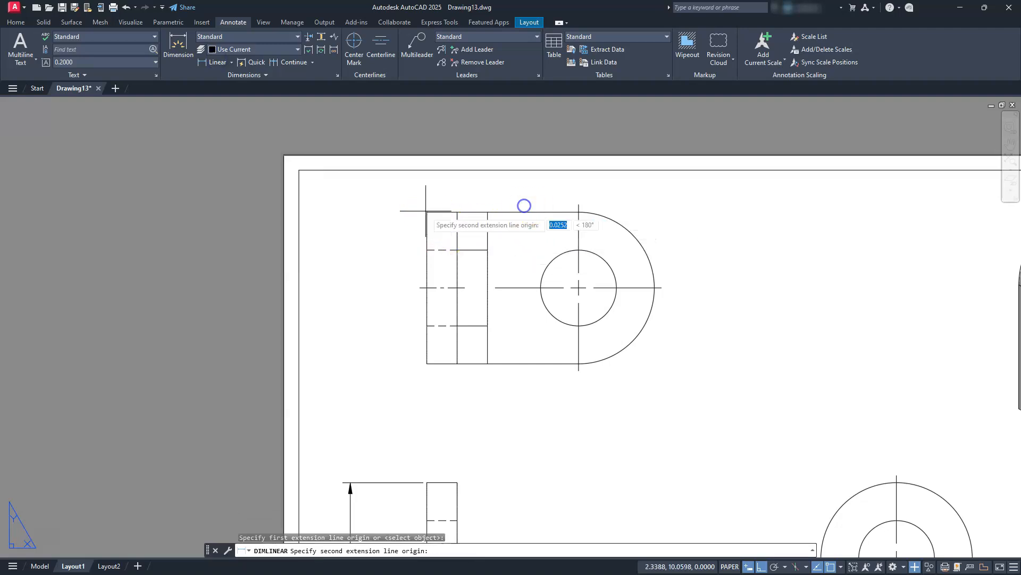
{"action": "left_click", "coordinate": [579, 204]}
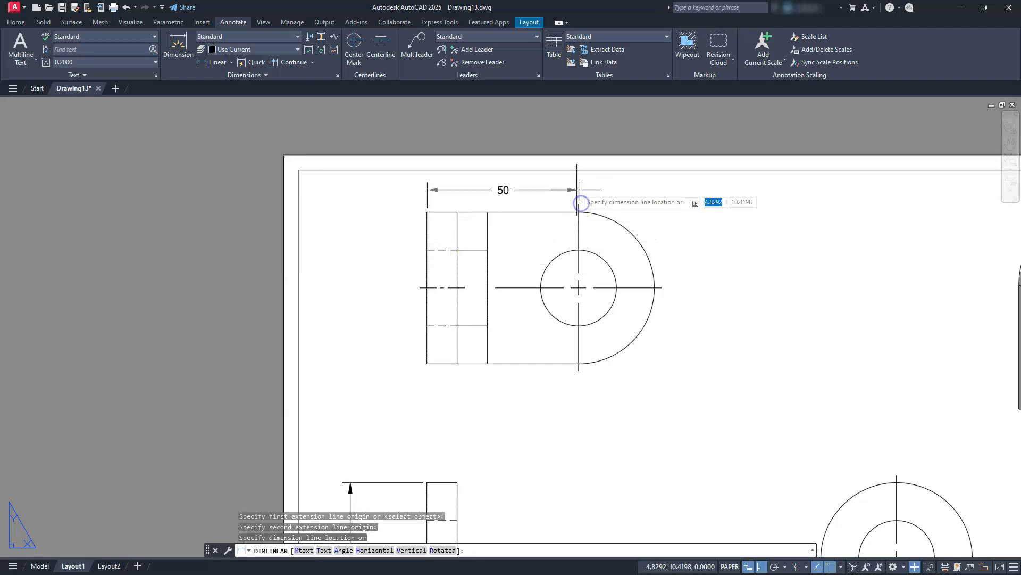
{"action": "left_click", "coordinate": [573, 179]}
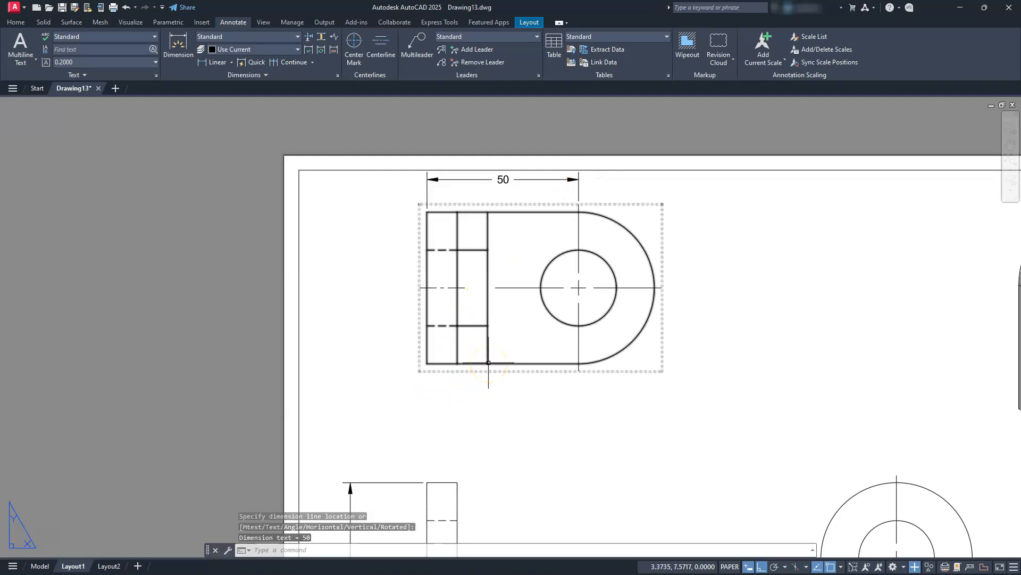
Add a horizontal linear dimension below the top view for the upright's full thickness.
{"action": "key", "text": "Return"}
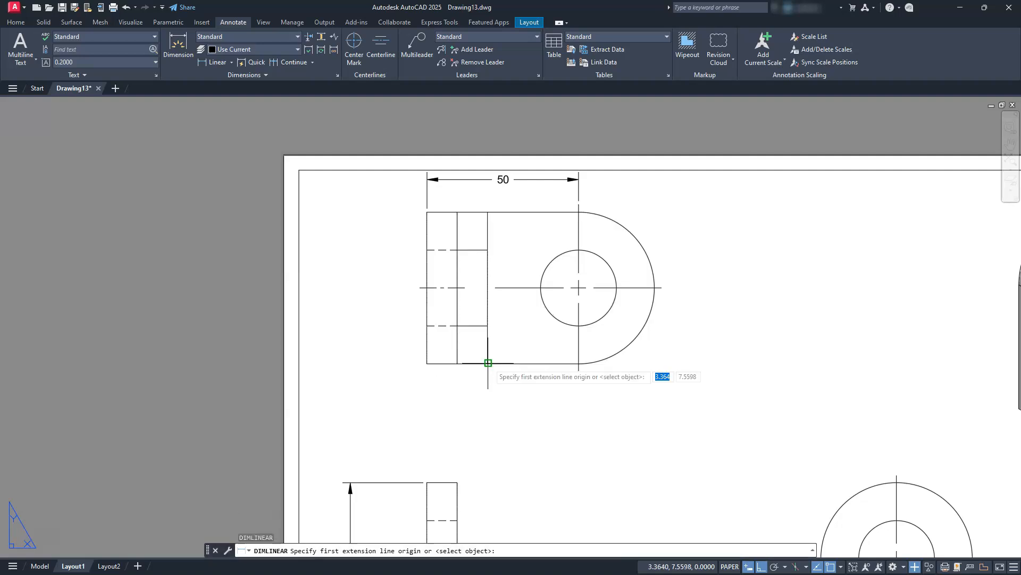
{"action": "left_click", "coordinate": [474, 368]}
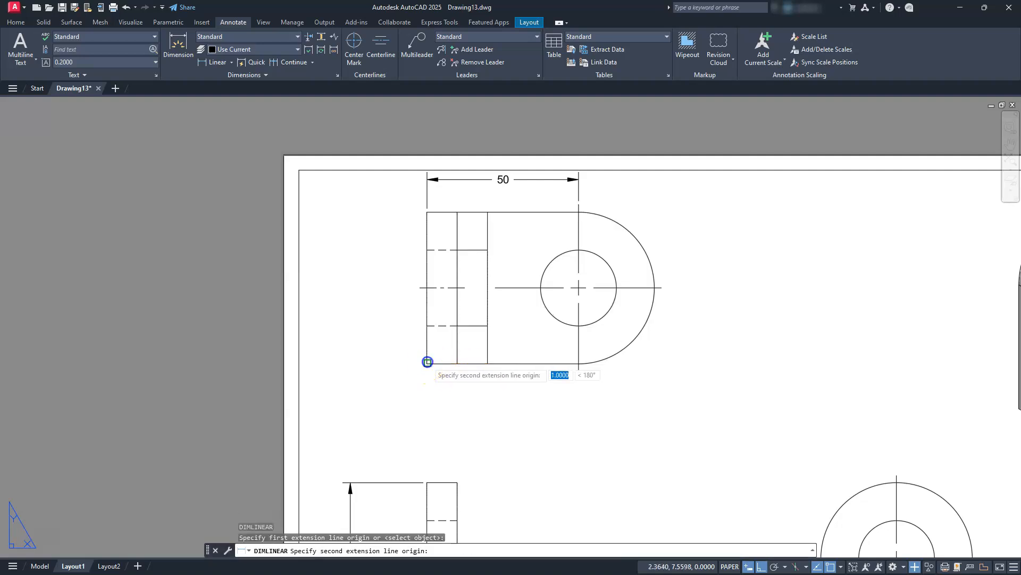
{"action": "left_click", "coordinate": [428, 364]}
{"action": "left_click", "coordinate": [428, 412]}
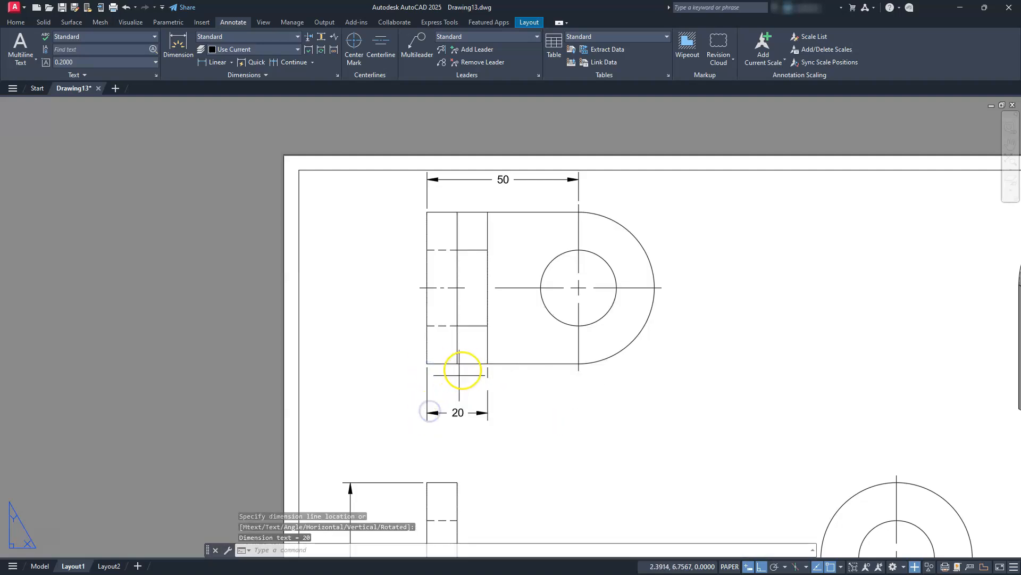
Add a linear dimension for the thickness of the upright's thinner upper section, between the top view and the full thickness dimension.
{"action": "key", "text": "Return"}
{"action": "left_click", "coordinate": [458, 363]}
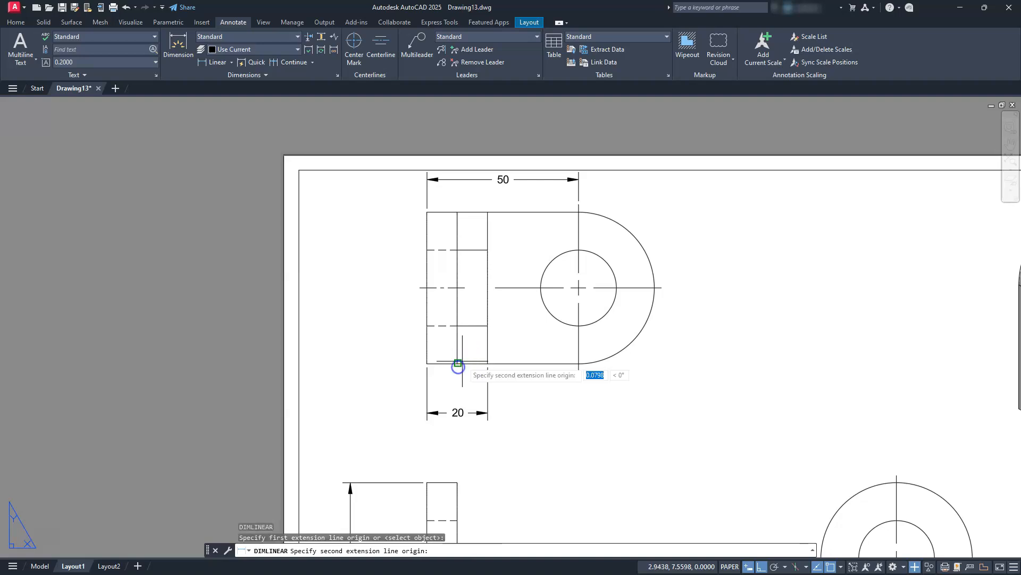
{"action": "left_click", "coordinate": [427, 364]}
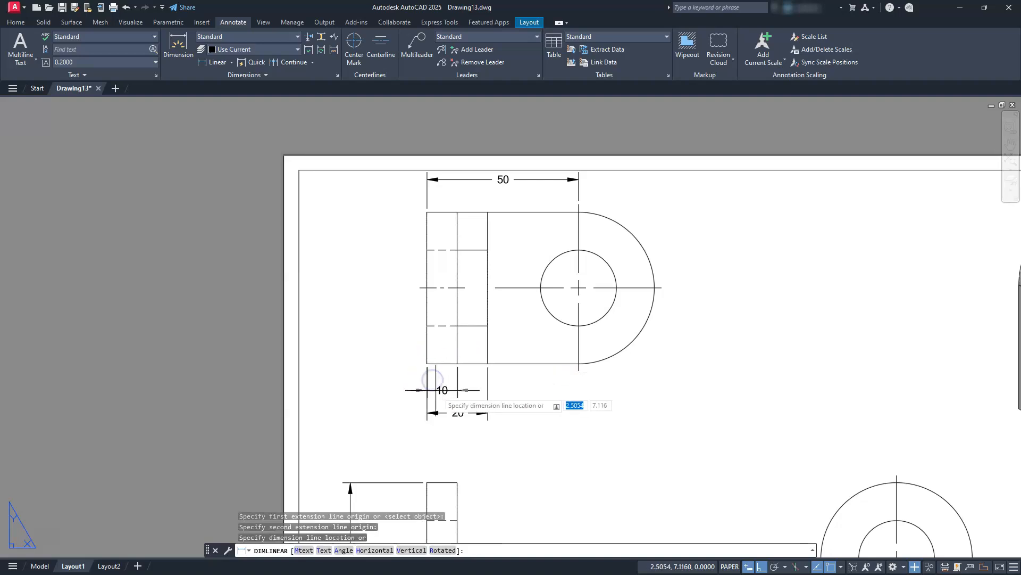
{"action": "left_click", "coordinate": [440, 393]}
Add a vertical linear dimension beside the top view's rounded end, from the lower edge to the hole's horizontal centerline.
{"action": "key", "text": "Return"}
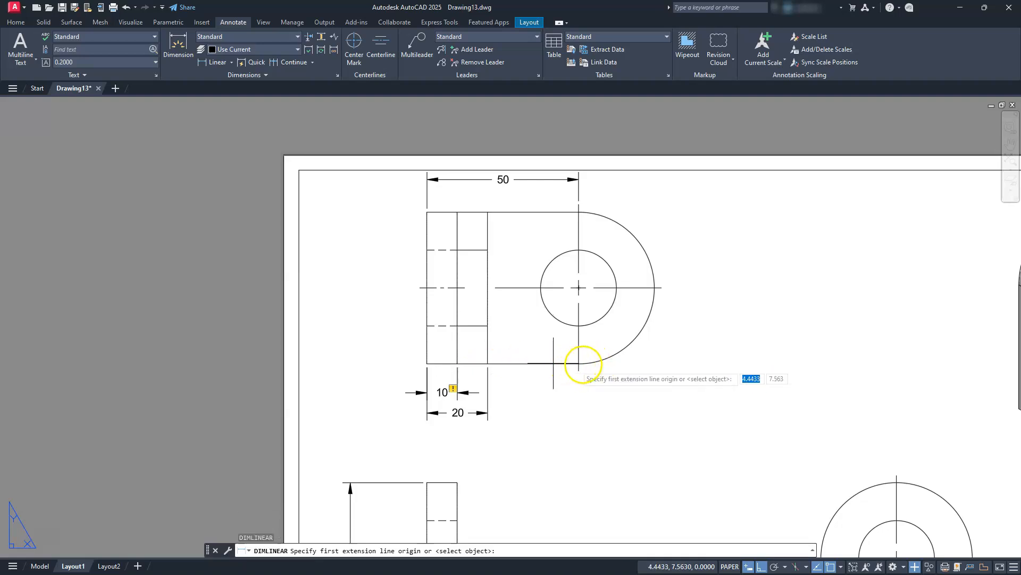
{"action": "left_click", "coordinate": [589, 363]}
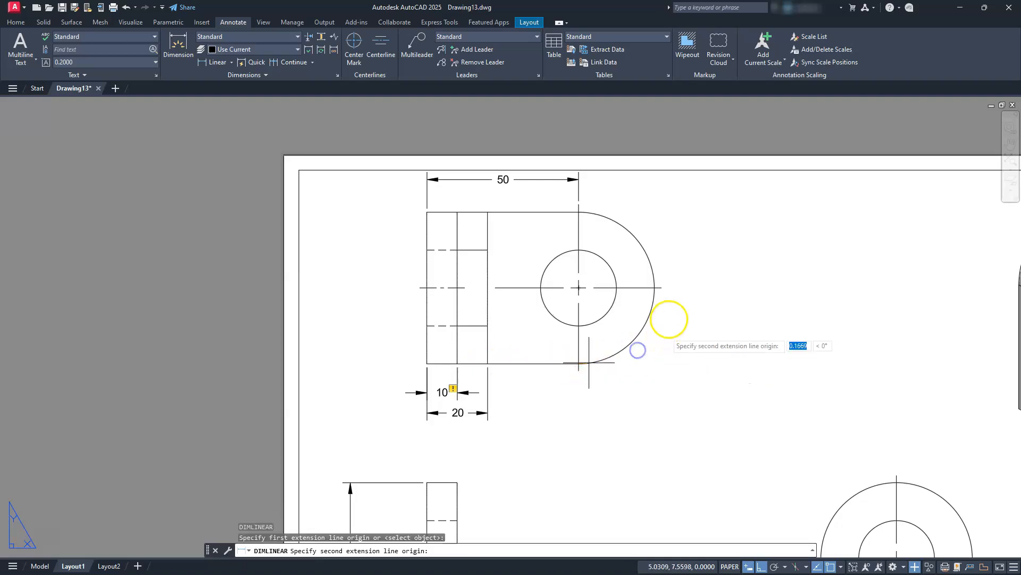
{"action": "left_click", "coordinate": [662, 288]}
{"action": "left_click", "coordinate": [695, 324]}
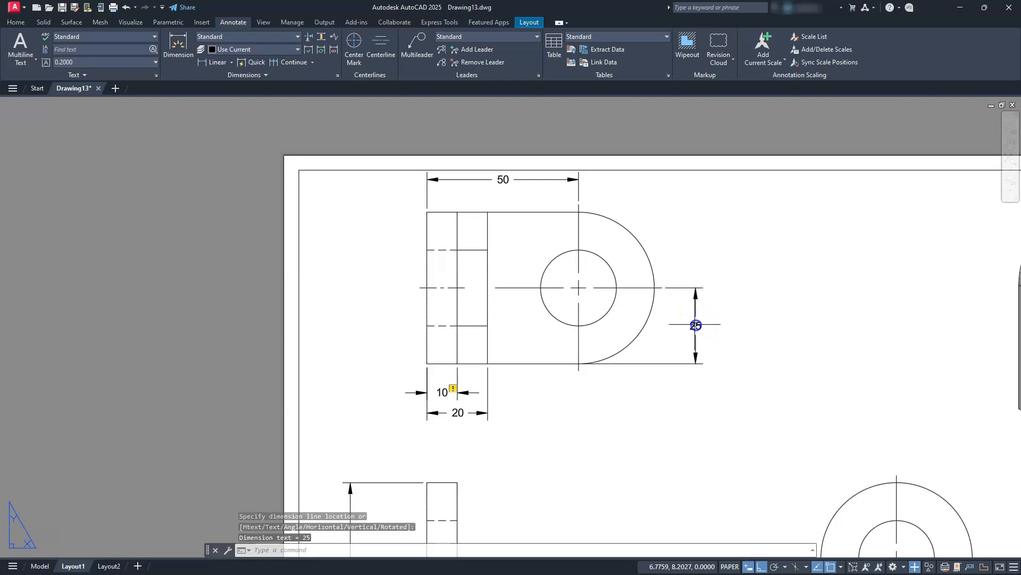
{"action": "key", "text": "Escape"}
{"action": "key", "text": "Escape"}
{"action": "key", "text": "Escape"}
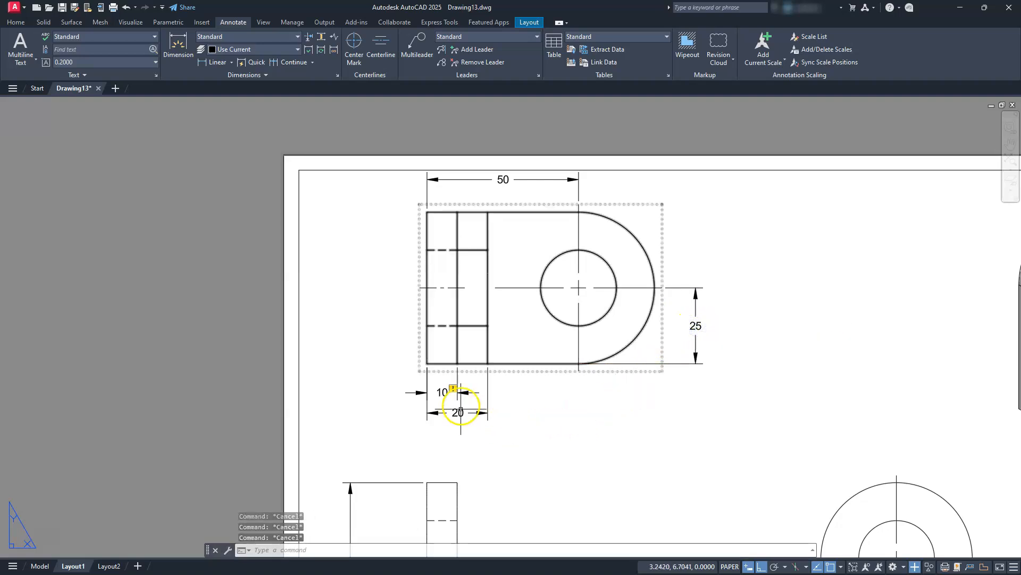
Delete the disassociated 10 dimension below the top view.
{"action": "left_click", "coordinate": [452, 388]}
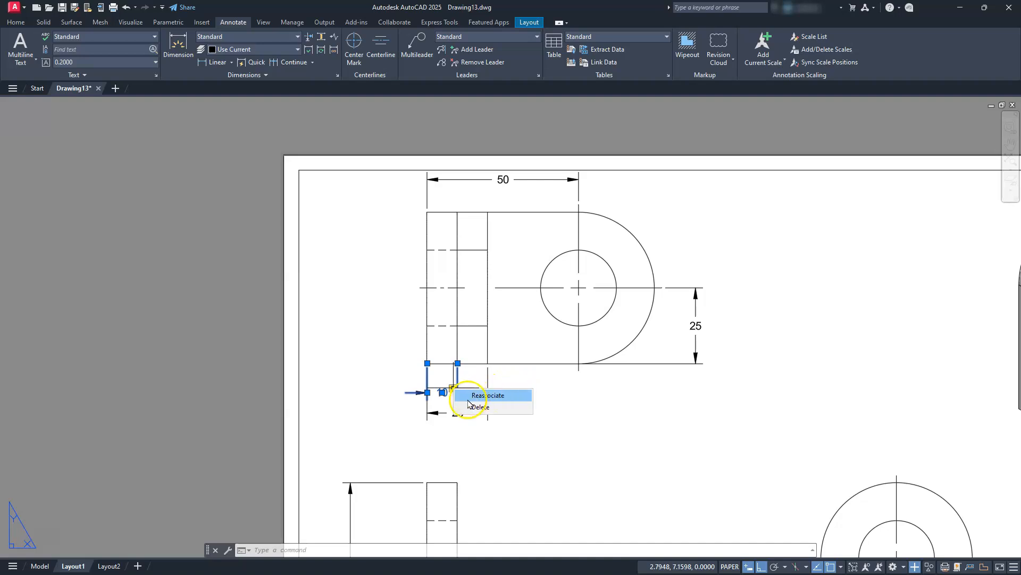
{"action": "key", "text": "Escape"}
{"action": "key", "text": "Escape"}
{"action": "key", "text": "Escape"}
{"action": "key", "text": "Escape"}
{"action": "left_click", "coordinate": [442, 391]}
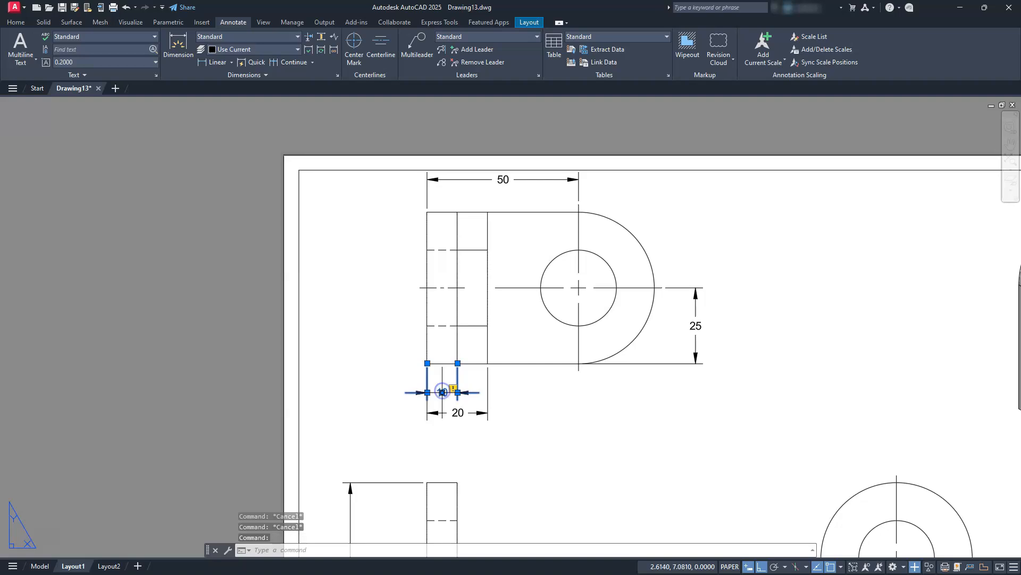
{"action": "mouse_move", "coordinate": [443, 393]}
{"action": "key", "text": "Delete"}
Add a horizontal linear dimension for the upright's thinner section below the top view, from the step edge to the outer corner, above the full thickness dimension.
{"action": "scroll", "coordinate": [378, 383], "scroll_direction": "up", "scroll_amount": 6}
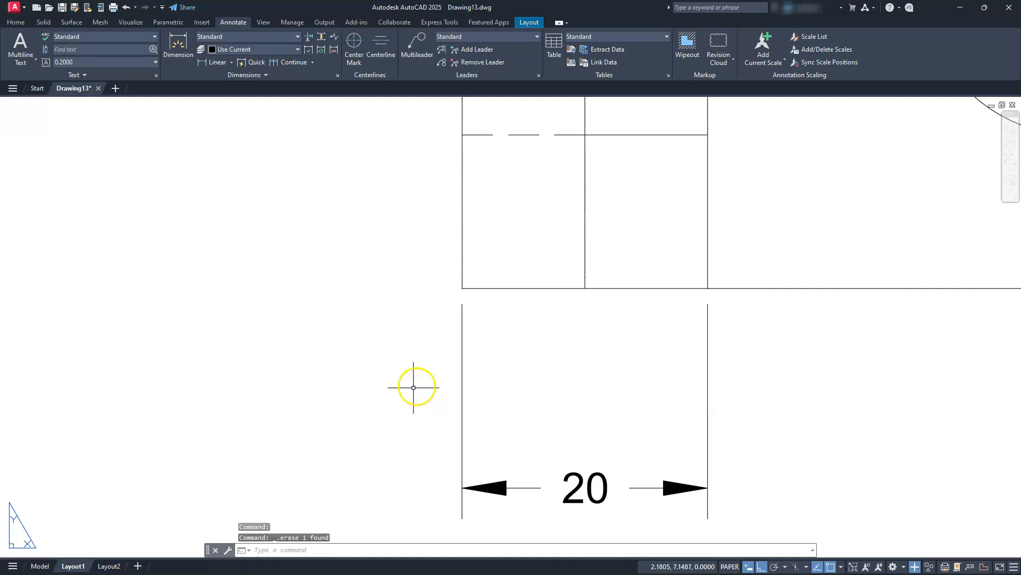
{"action": "left_click", "coordinate": [223, 61]}
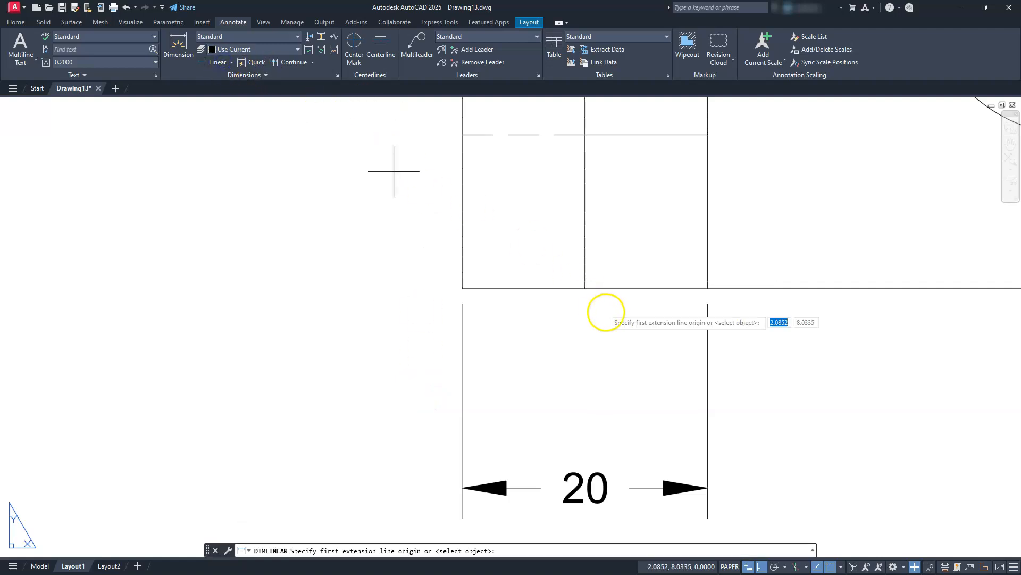
{"action": "left_click", "coordinate": [588, 278]}
{"action": "left_click", "coordinate": [463, 269]}
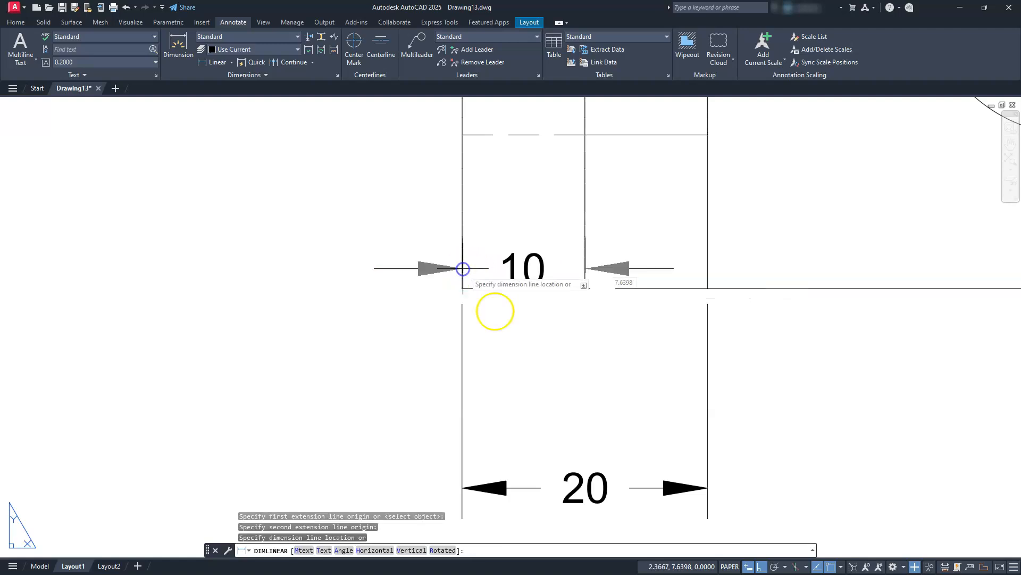
{"action": "left_click", "coordinate": [537, 399]}
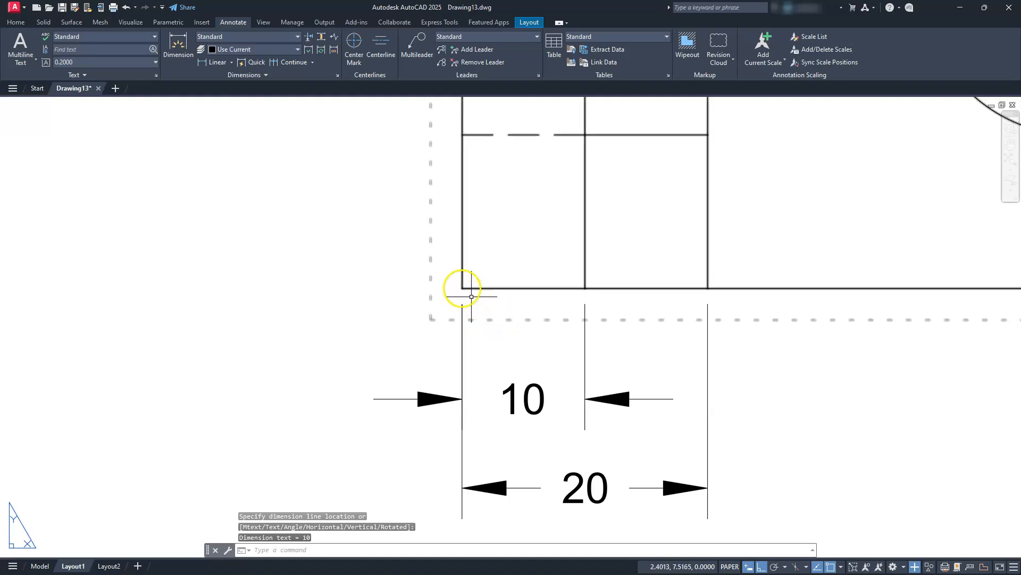
Add a radius dimension to the outer arc of the top view's rounded end, placed outside the arc toward its upper corner.
{"action": "scroll", "coordinate": [454, 302], "scroll_direction": "down", "scroll_amount": 4}
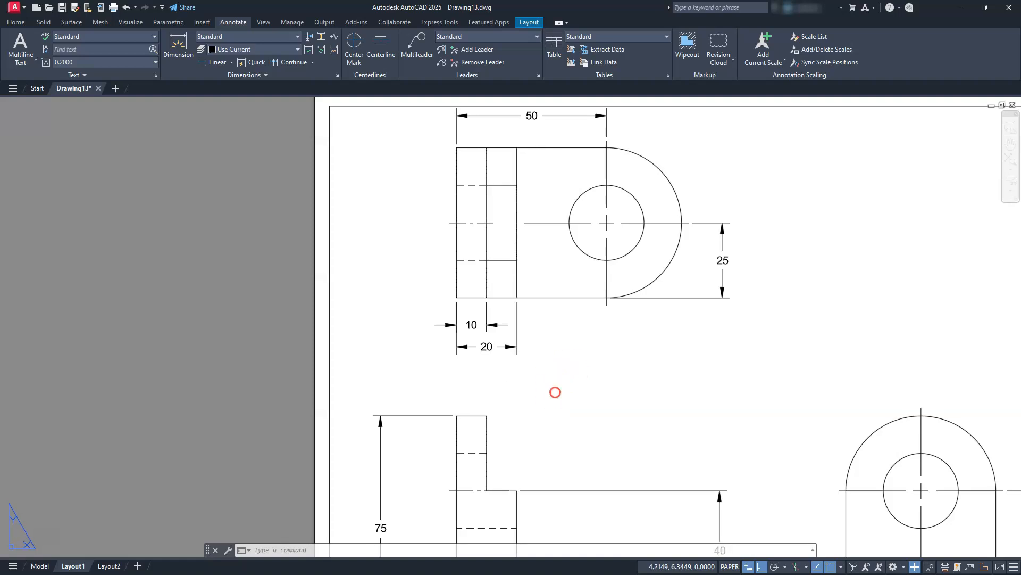
{"action": "middle_click_drag", "start_coordinate": [554, 390], "coordinate": [543, 433]}
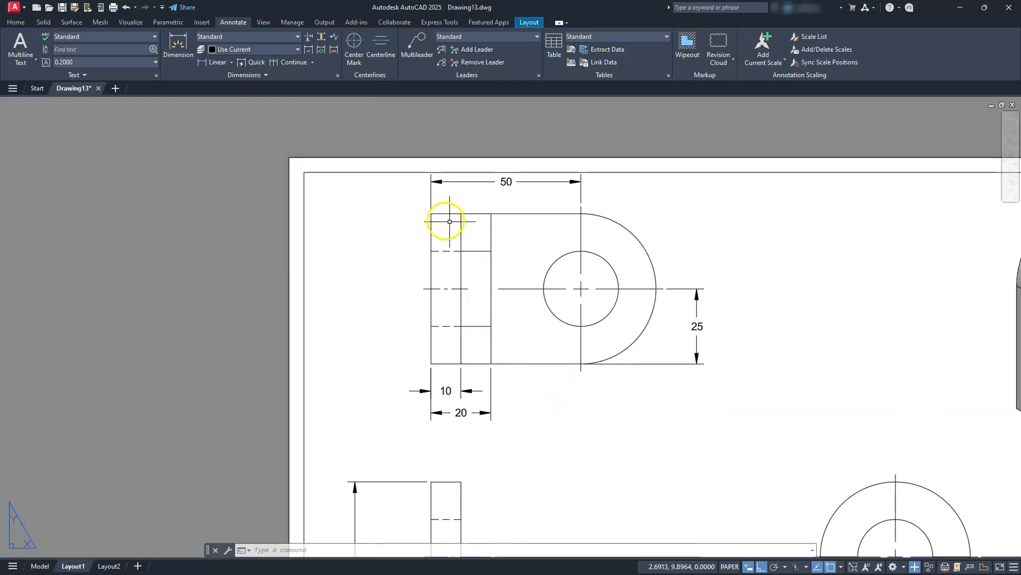
{"action": "left_click", "coordinate": [232, 63]}
{"action": "left_click", "coordinate": [227, 167]}
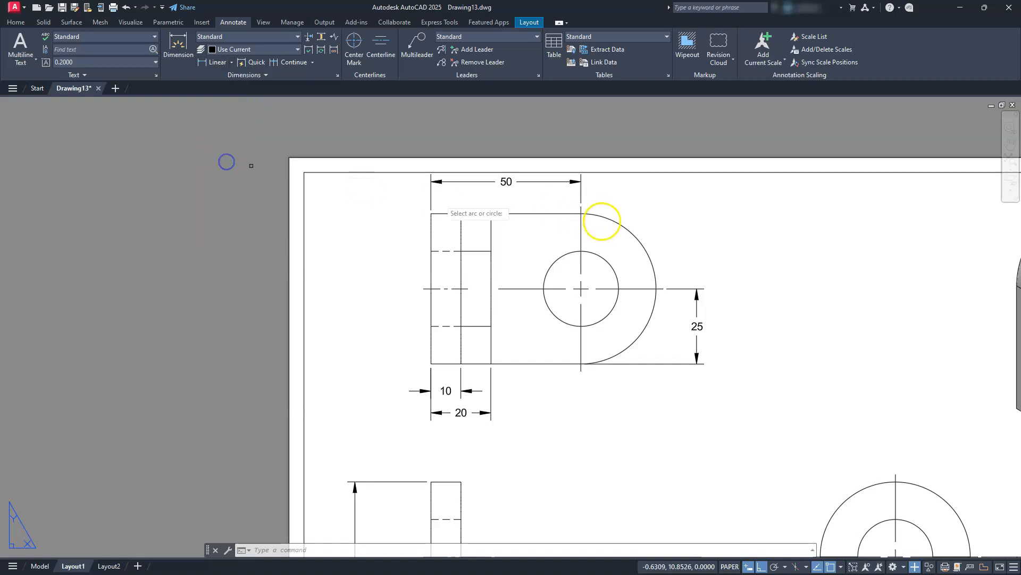
{"action": "left_click", "coordinate": [647, 256]}
{"action": "left_click", "coordinate": [674, 216]}
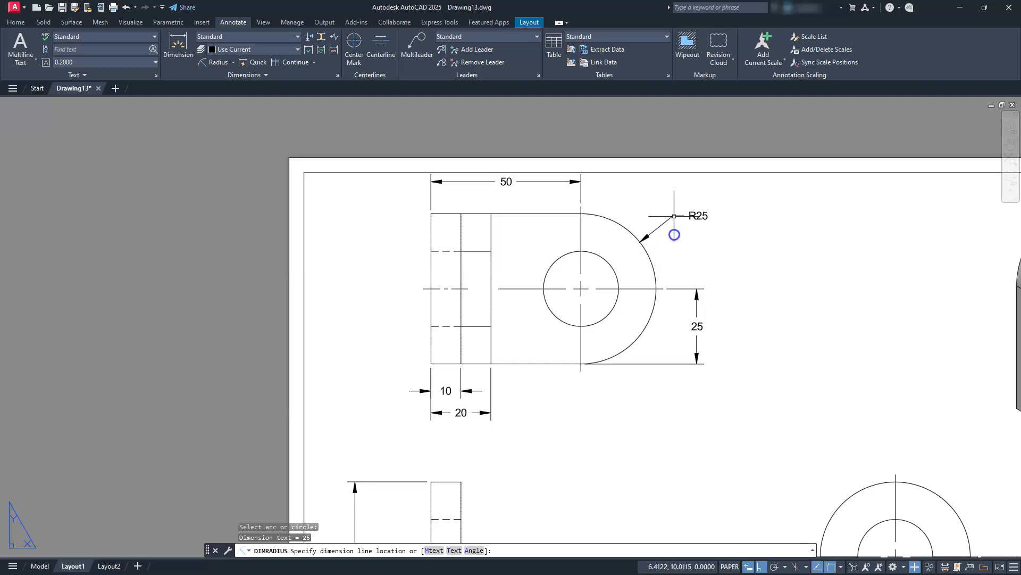
Add a radius dimension to the side view's rounded top, placed outside the arc on the side nearer the front view.
{"action": "scroll", "coordinate": [691, 281], "scroll_direction": "down", "scroll_amount": 4}
{"action": "scroll", "coordinate": [663, 267], "scroll_direction": "up", "scroll_amount": 2}
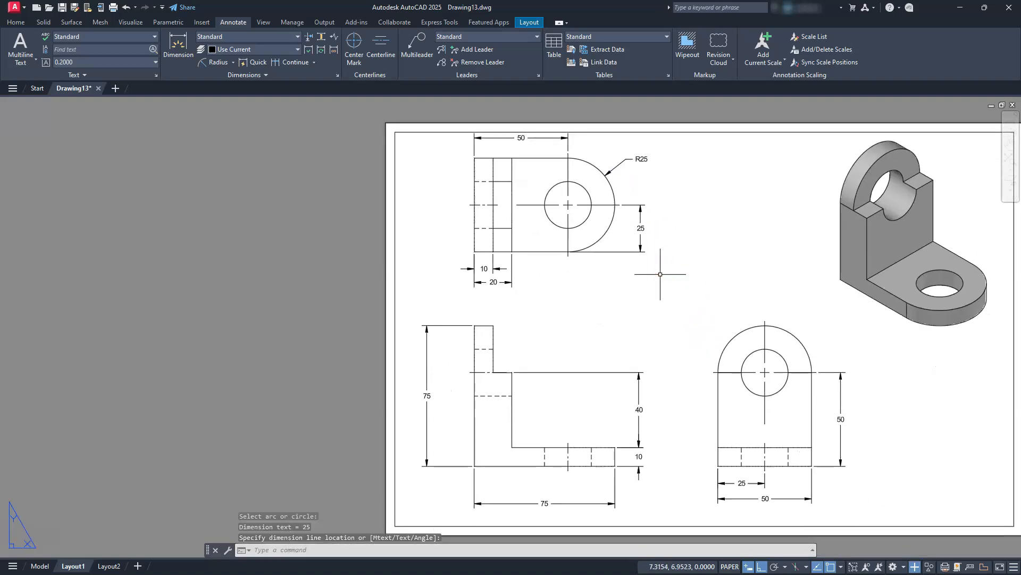
{"action": "key", "text": "Return"}
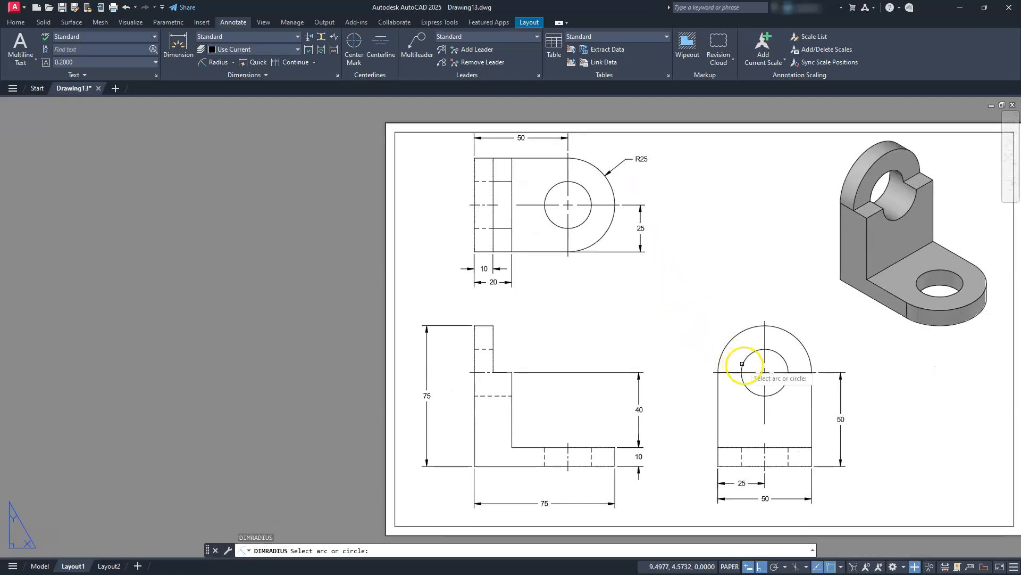
{"action": "left_click", "coordinate": [739, 335]}
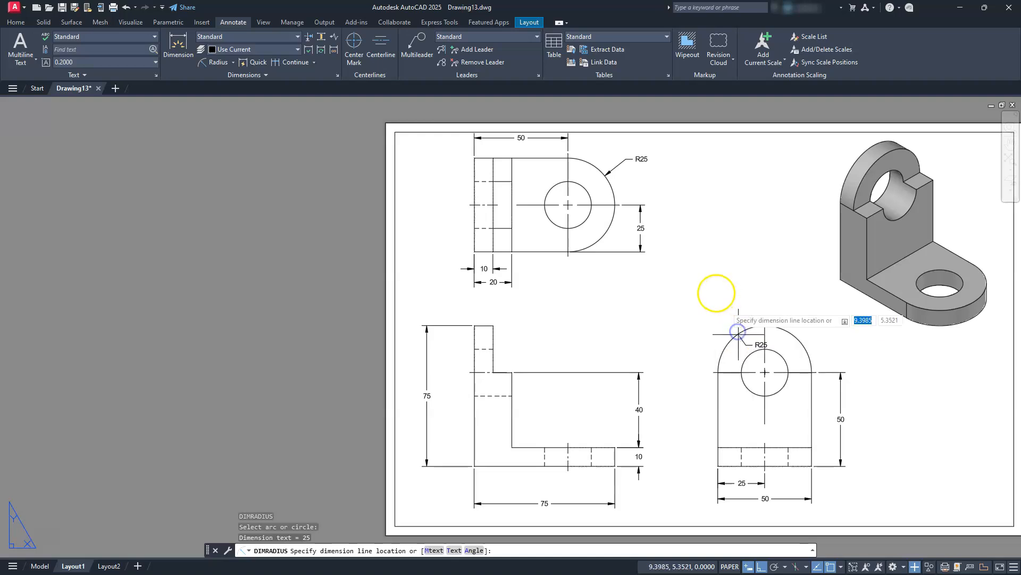
{"action": "left_click", "coordinate": [717, 304]}
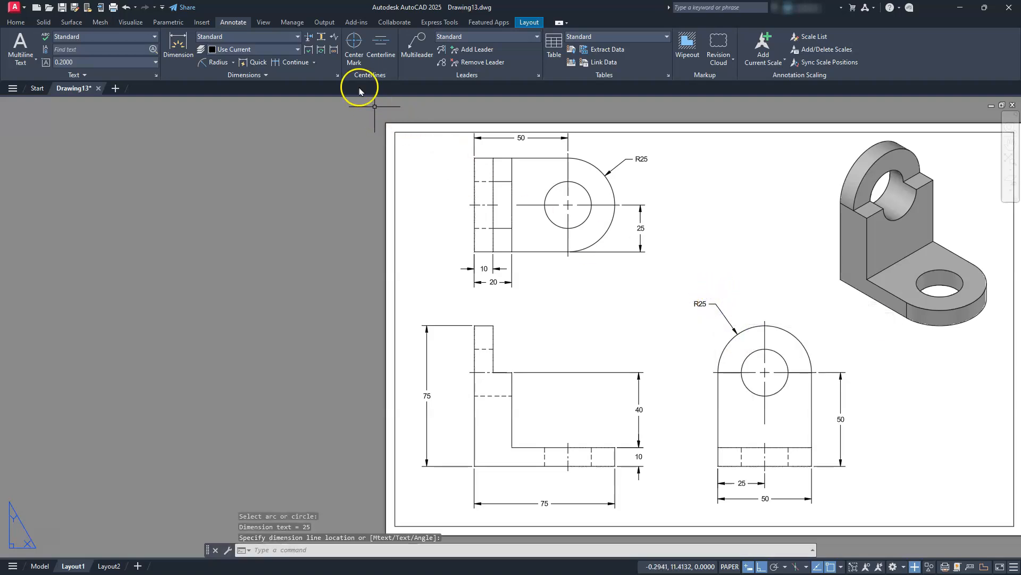
Add a diameter dimension to the hole in the top view, with its text below the view's outline.
{"action": "left_click", "coordinate": [233, 63]}
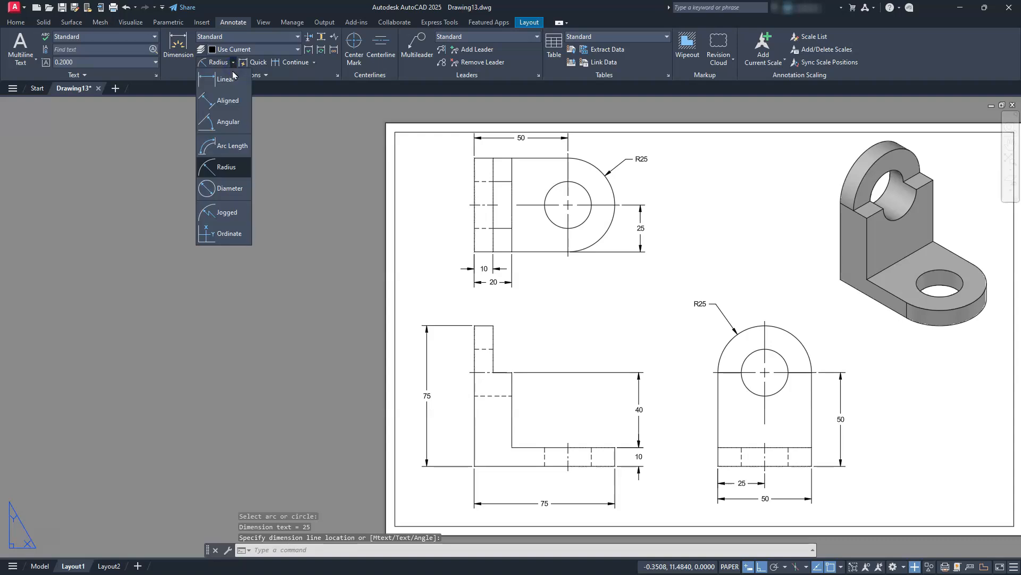
{"action": "left_click", "coordinate": [215, 194]}
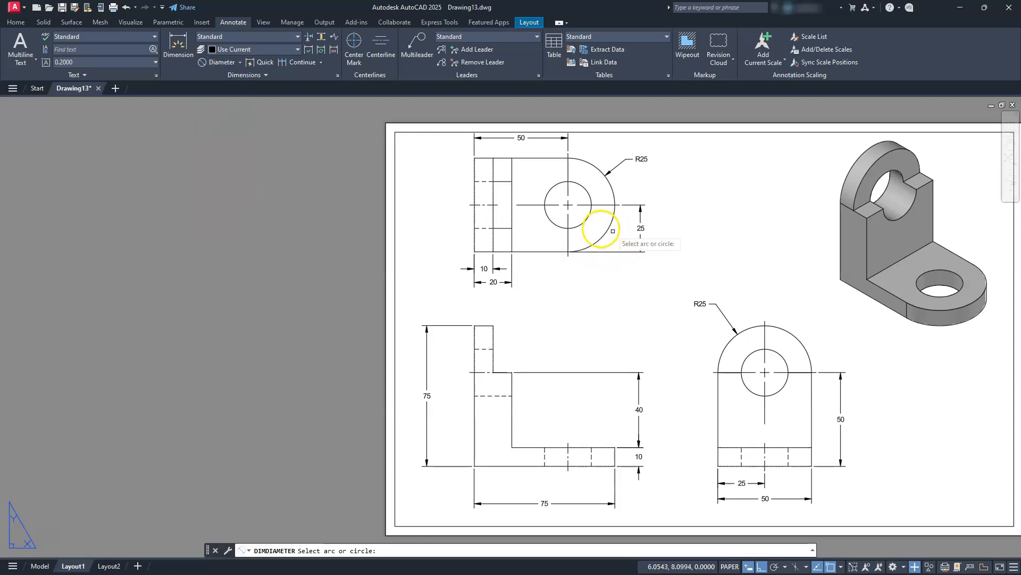
{"action": "left_click", "coordinate": [581, 223]}
{"action": "left_click", "coordinate": [603, 268]}
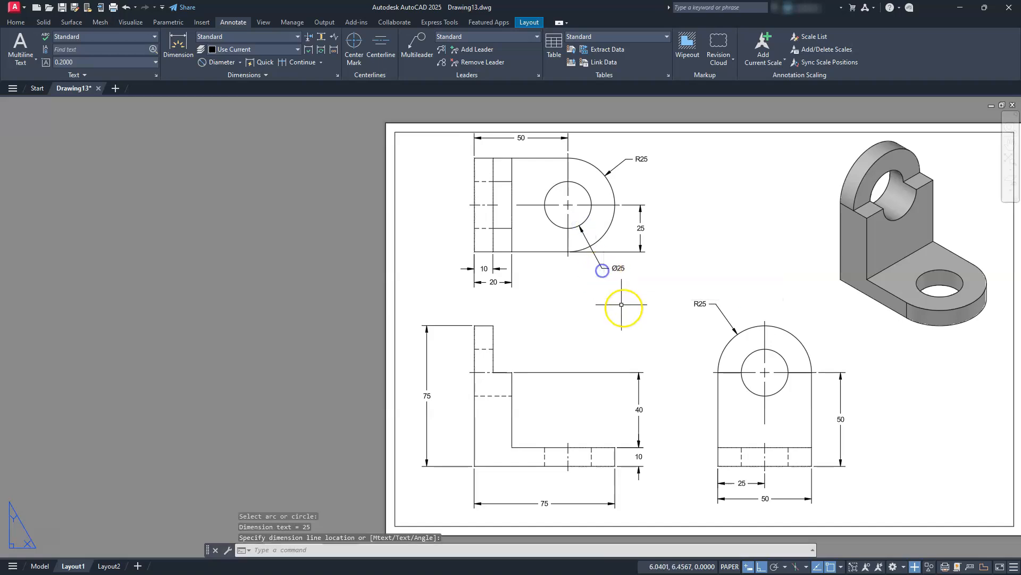
Add a diameter dimension to the hole in the side view, with its text above and outside the rounded top.
{"action": "key", "text": "Return"}
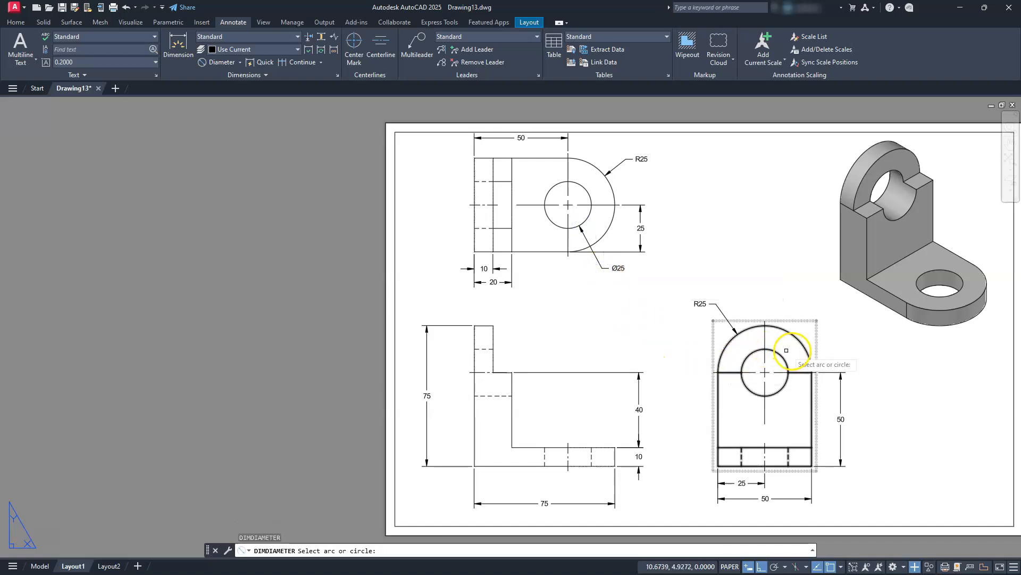
{"action": "left_click", "coordinate": [782, 357]}
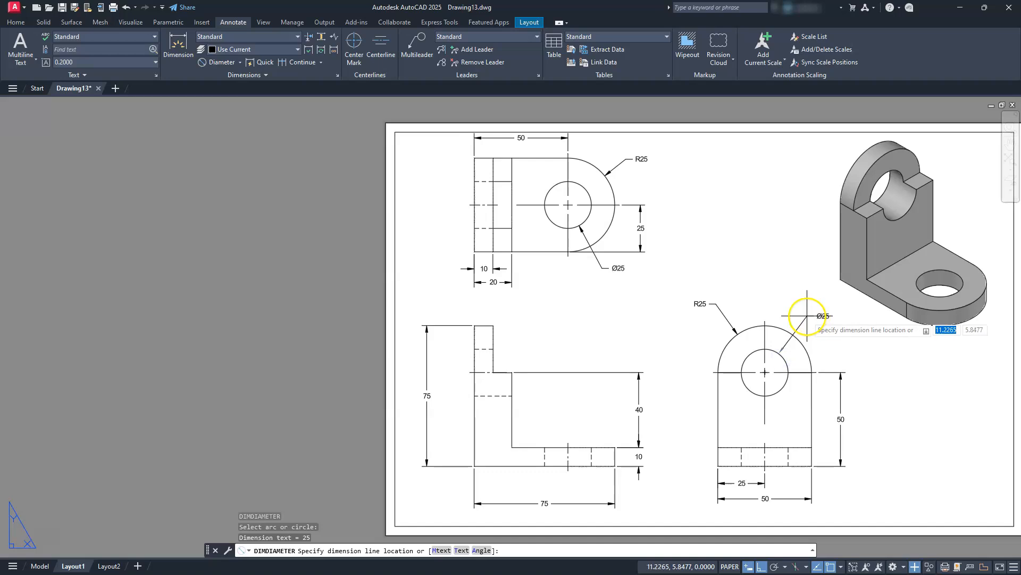
{"action": "left_click", "coordinate": [805, 317]}
{"action": "key", "text": "Escape"}
{"action": "key", "text": "Escape"}
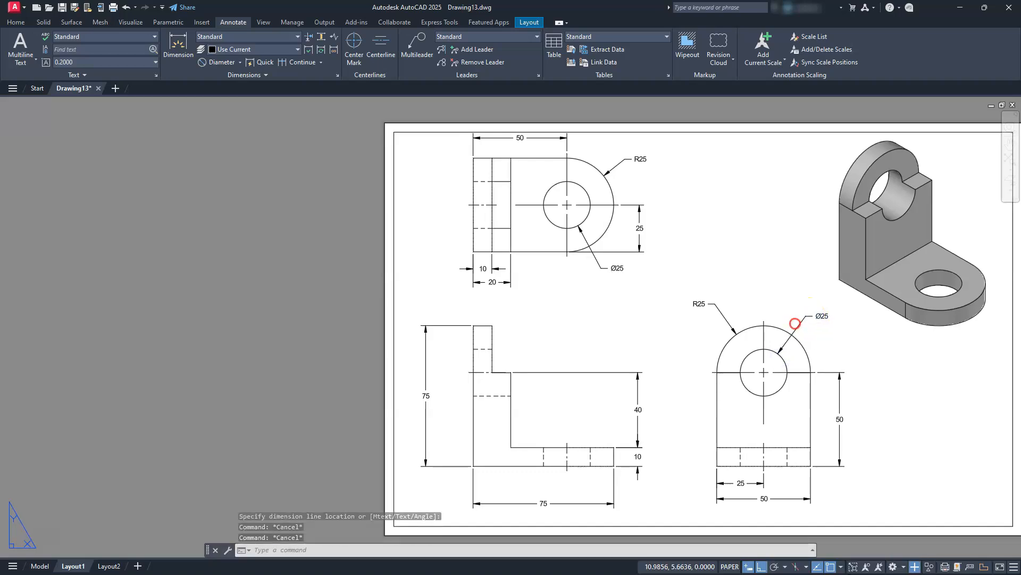
Review the complete sheet with its dimensioned top, front and side views and the shaded isometric view.
{"action": "scroll", "coordinate": [622, 395], "scroll_direction": "down", "scroll_amount": 2}
{"action": "middle_click_drag", "start_coordinate": [621, 395], "coordinate": [490, 383]}
{"action": "scroll", "coordinate": [487, 366], "scroll_direction": "up", "scroll_amount": 2}
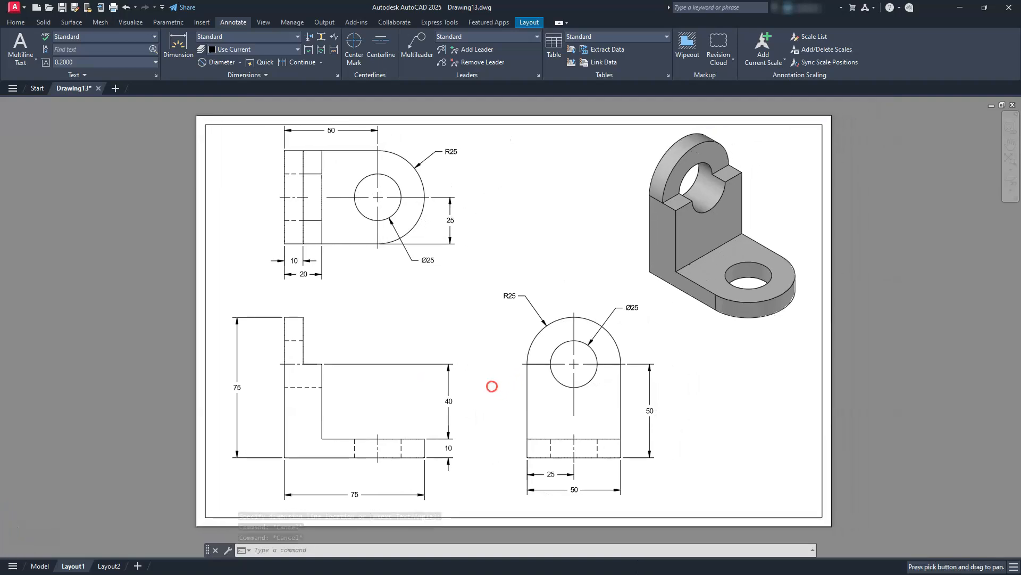
{"action": "scroll", "coordinate": [491, 384], "scroll_direction": "down", "scroll_amount": 2}
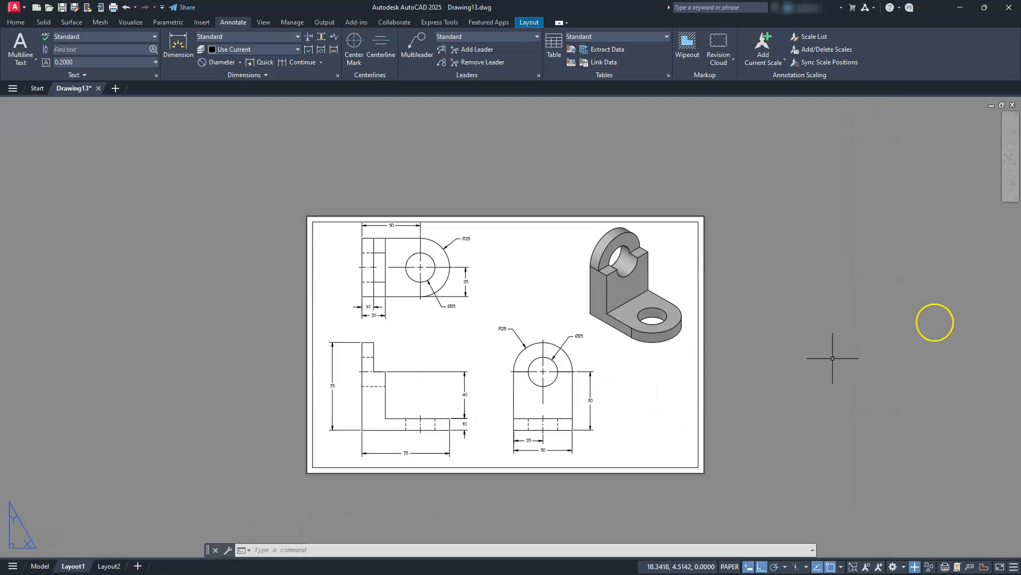
{"action": "left_click", "coordinate": [1009, 159]}
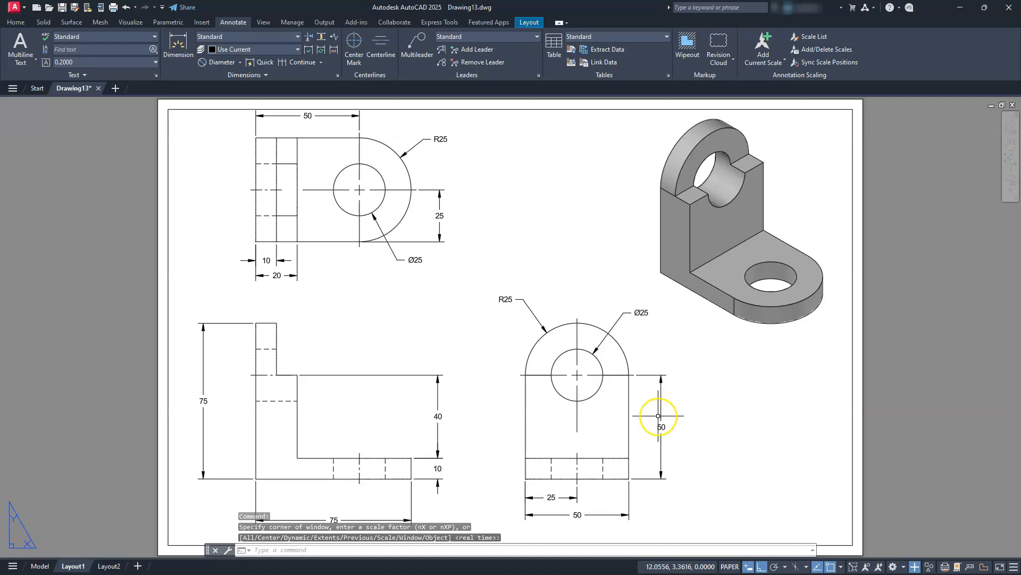